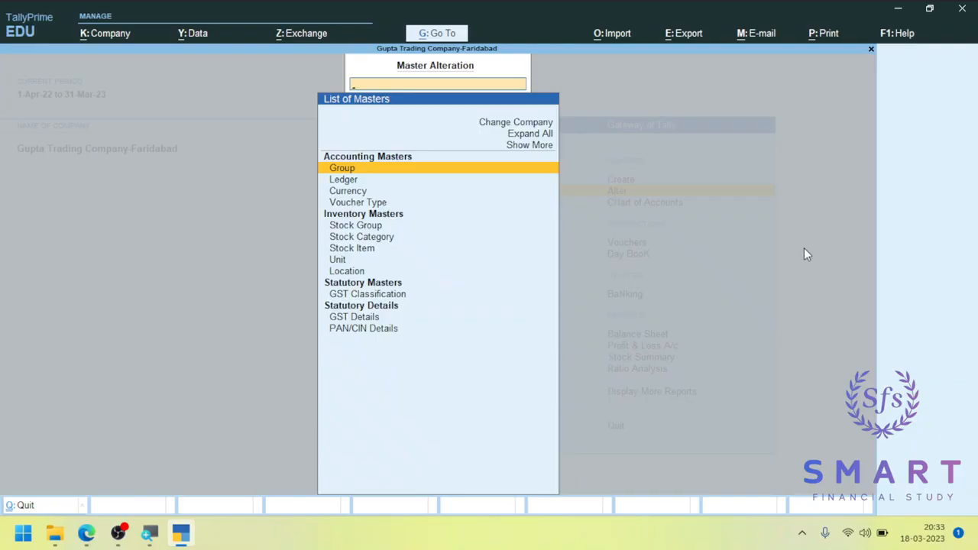
- Open the State Bank of India ledger for alteration
{"action": "key", "text": "Down"}
{"action": "key", "text": "Down"}
{"action": "key", "text": "Down"}
{"action": "key", "text": "Down"}
{"action": "key", "text": "Down"}
{"action": "key", "text": "Down"}
{"action": "key", "text": "Down"}
{"action": "key", "text": "Down"}
{"action": "key", "text": "Down"}
{"action": "key", "text": "Down"}
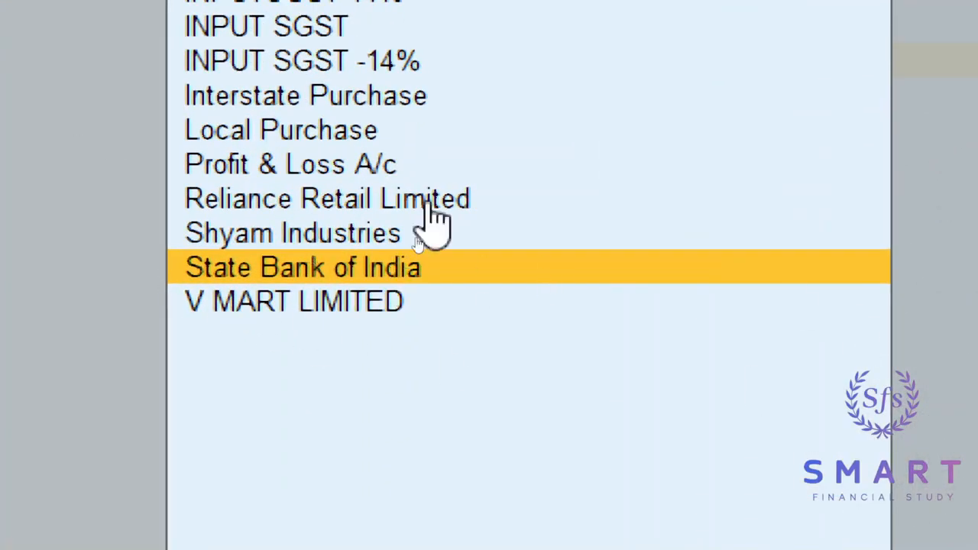
{"action": "left_click", "coordinate": [405, 268]}
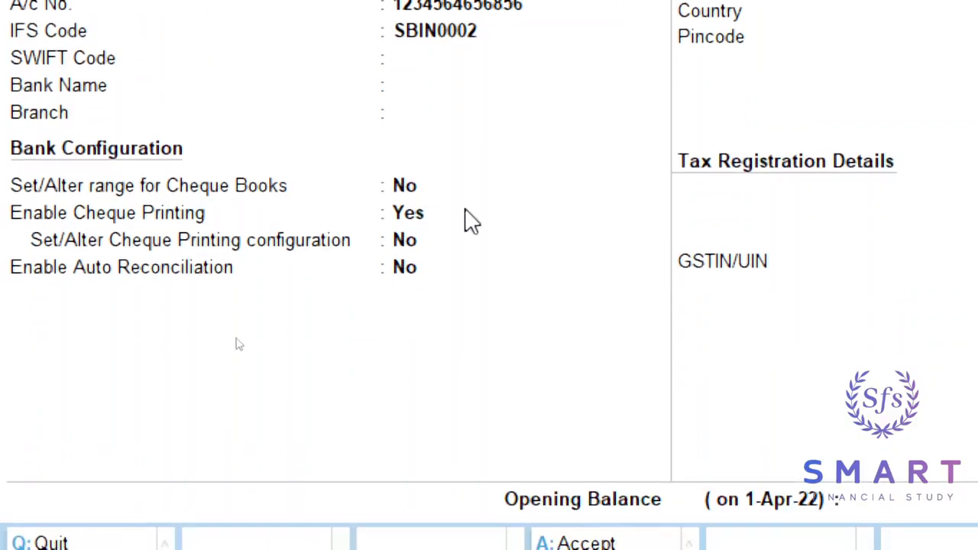
- Enable Set/Alter range for Cheque Books in the bank configuration and open the cheque range entry
{"action": "left_click", "coordinate": [415, 188]}
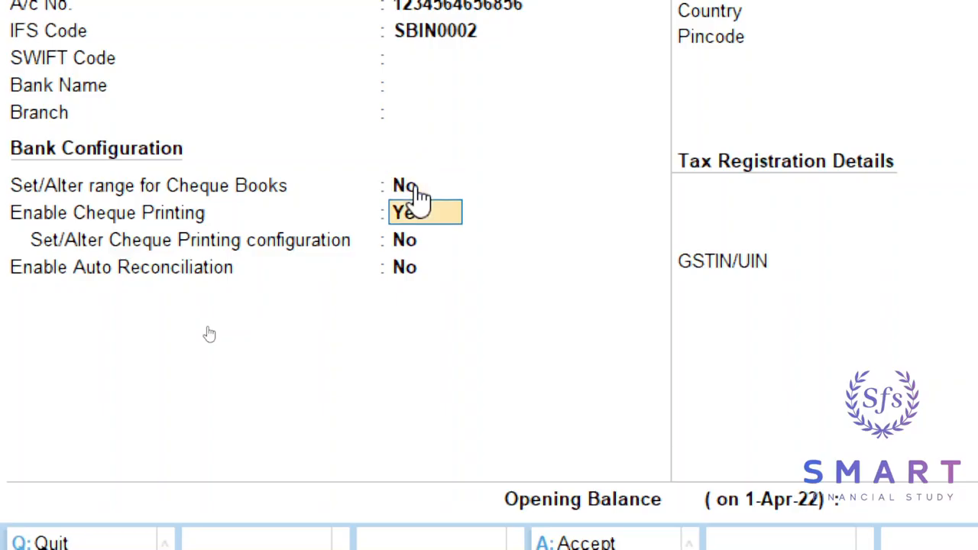
{"action": "key", "text": "Return"}
{"action": "key", "text": "Return"}
{"action": "key", "text": "Up"}
{"action": "left_click", "coordinate": [414, 237]}
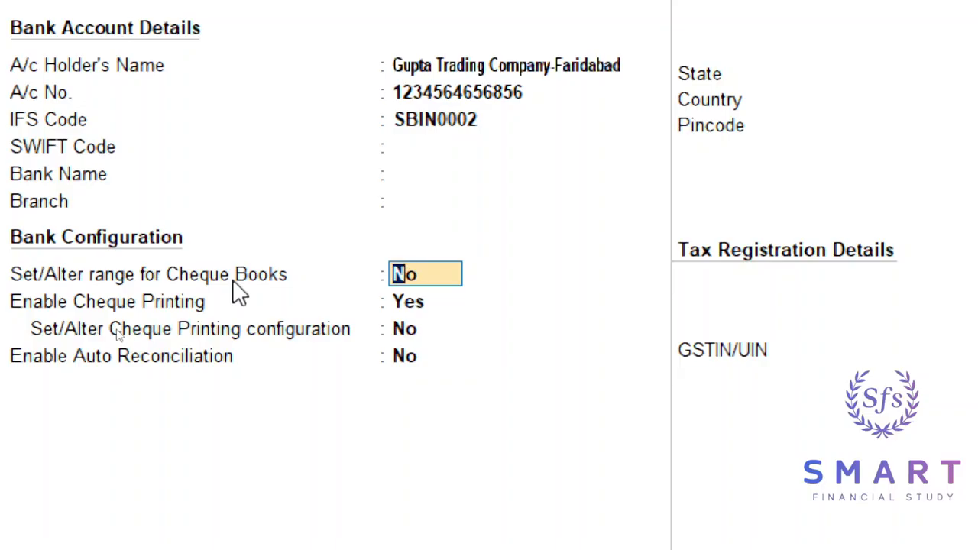
{"action": "type", "text": "y"}
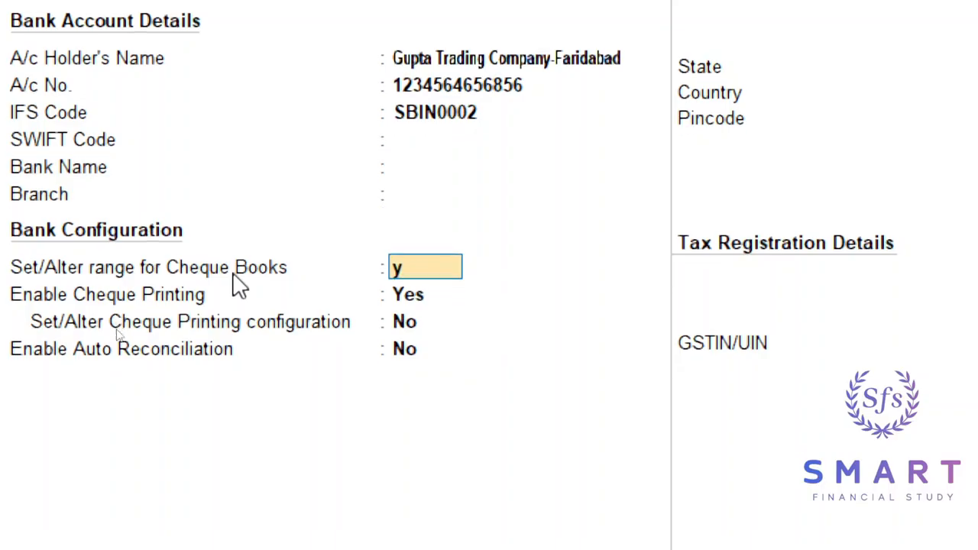
{"action": "key", "text": "Return"}
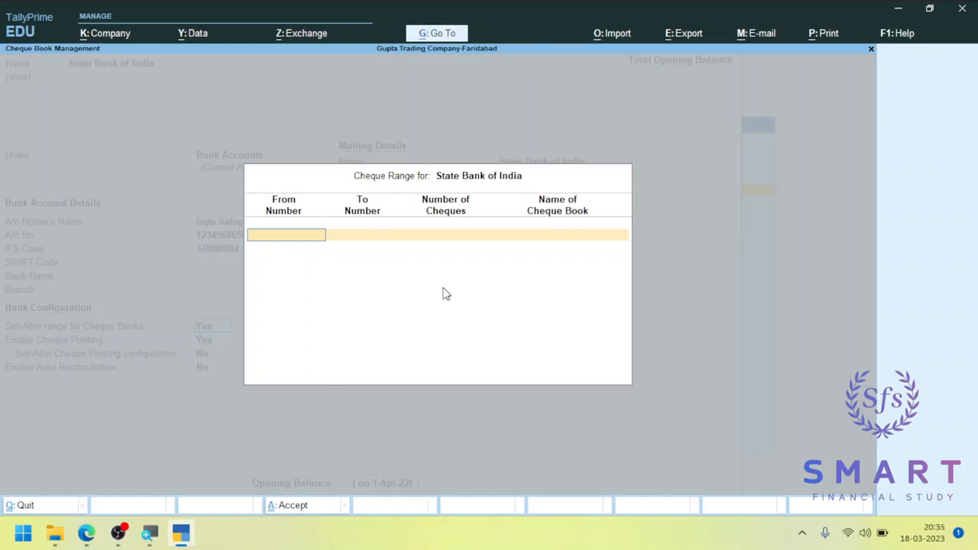
- Check the cheque number on the sample State Bank of India cheque image, then close the image and return to TallyPrime
{"action": "type", "text": "0000"}
{"action": "left_click", "coordinate": [119, 535]}
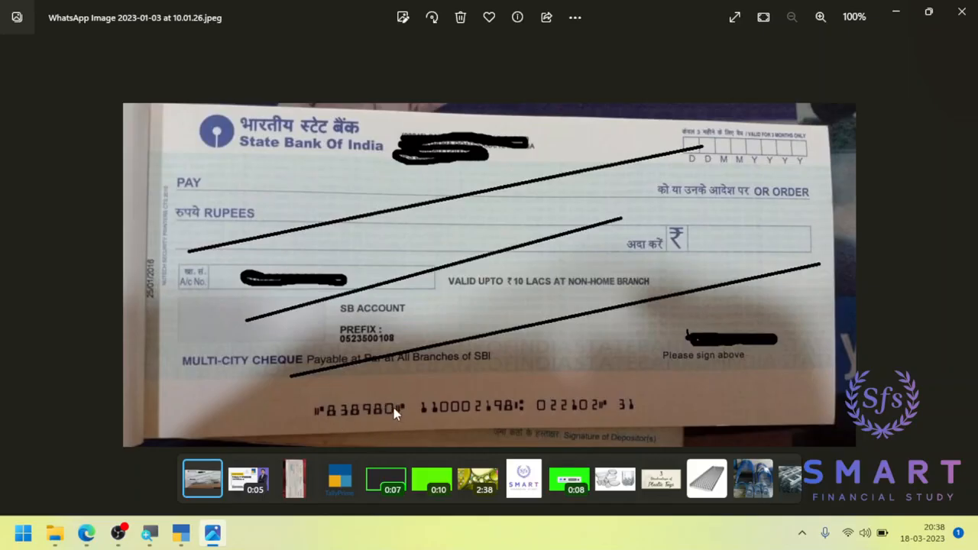
{"action": "left_click", "coordinate": [964, 16]}
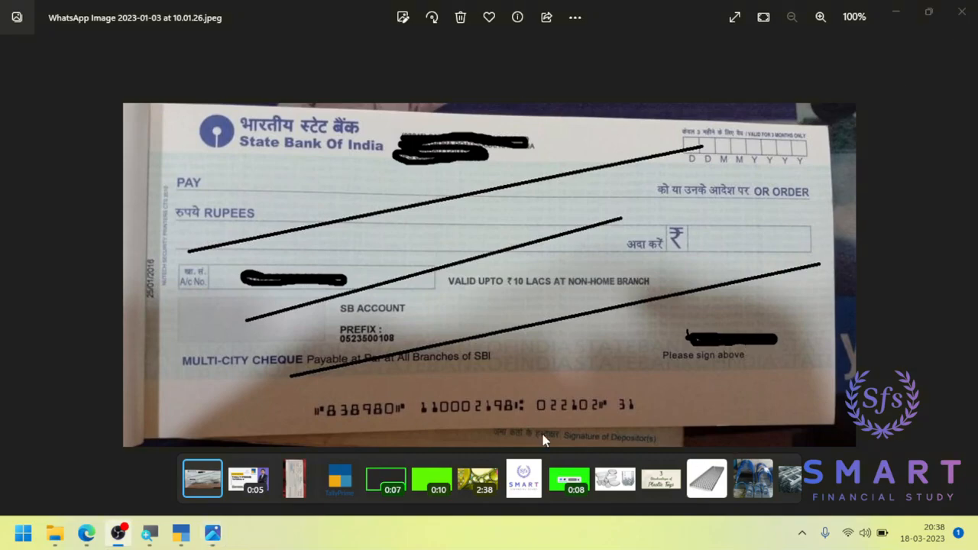
{"action": "left_click", "coordinate": [183, 532]}
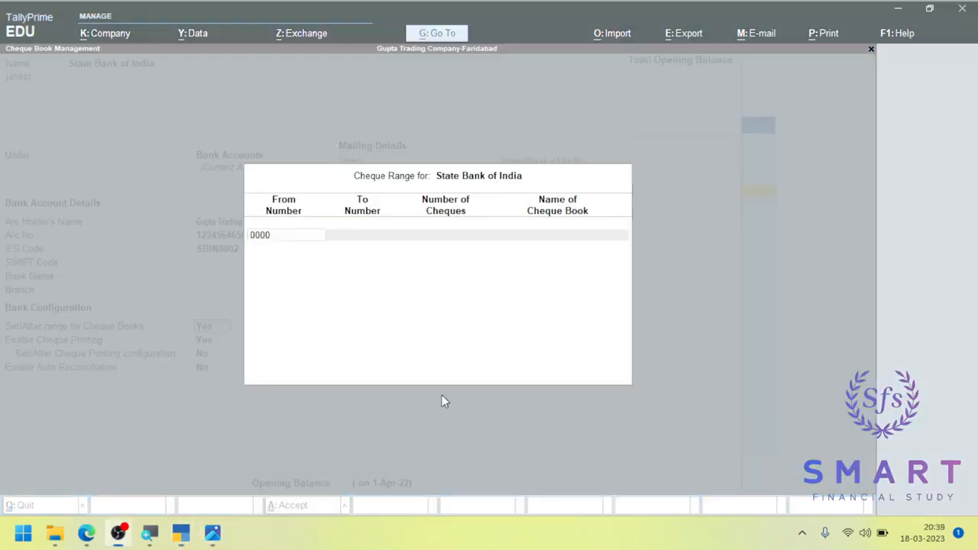
{"action": "left_click", "coordinate": [213, 535]}
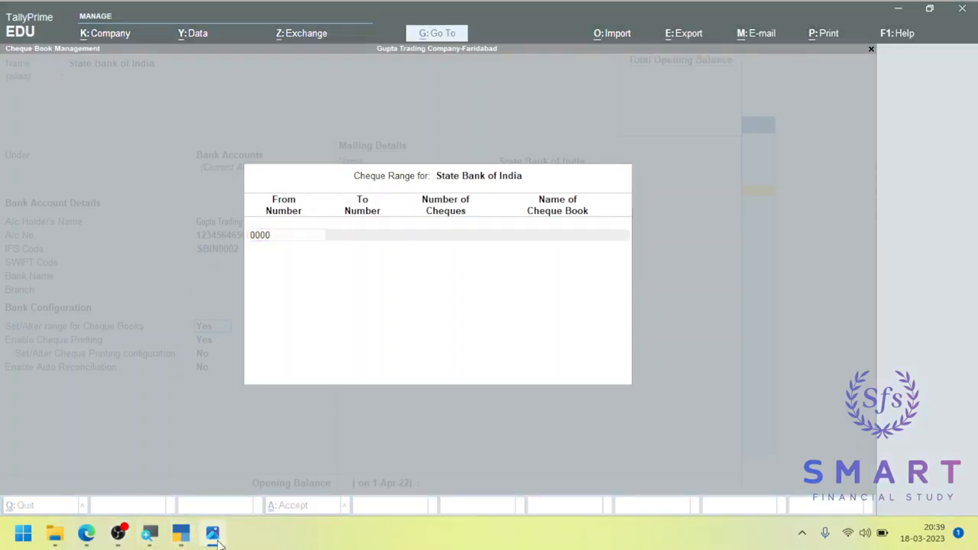
{"action": "right_click", "coordinate": [218, 542]}
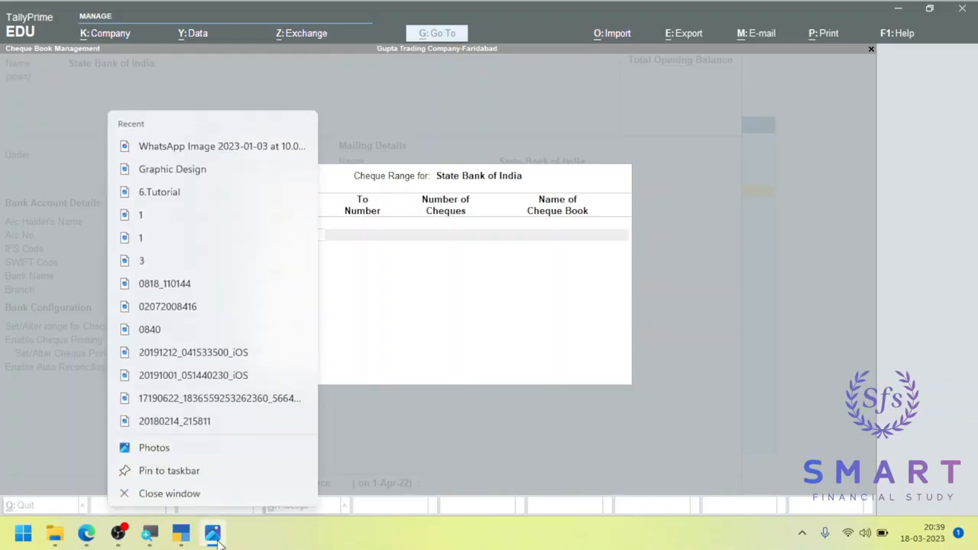
{"action": "left_click", "coordinate": [186, 495]}
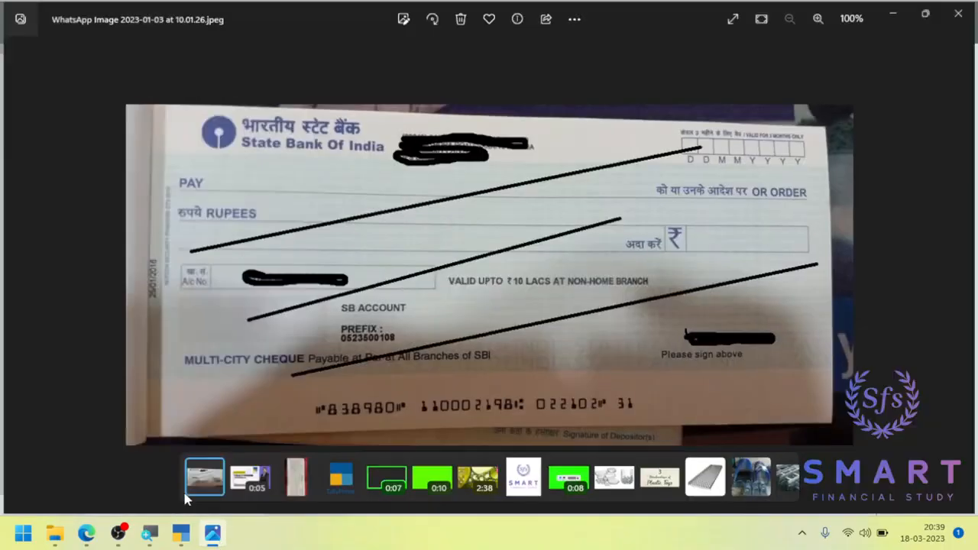
- Try to enter a cheque range from 00001 to 0000100
{"action": "type", "text": "0000101"}
{"action": "key", "text": "Return"}
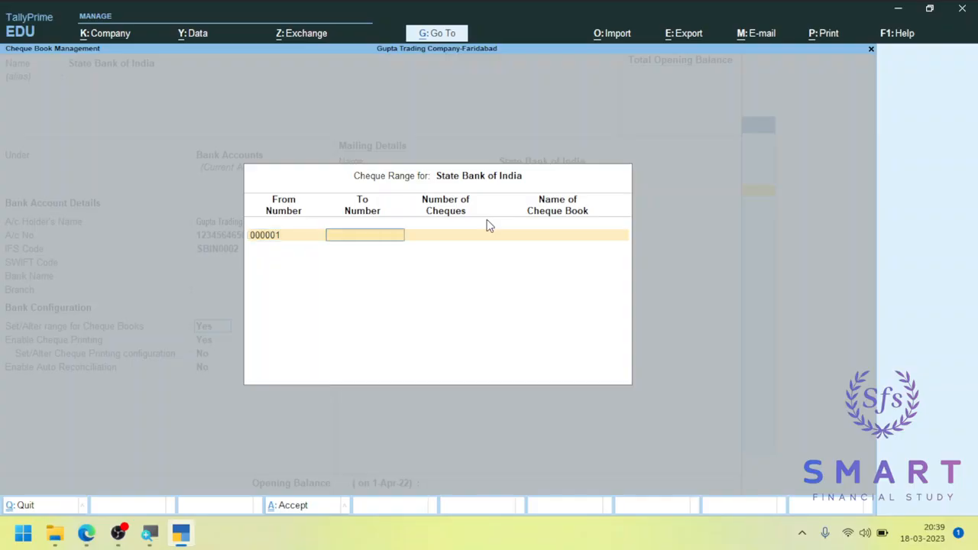
{"action": "type", "text": "0000100"}
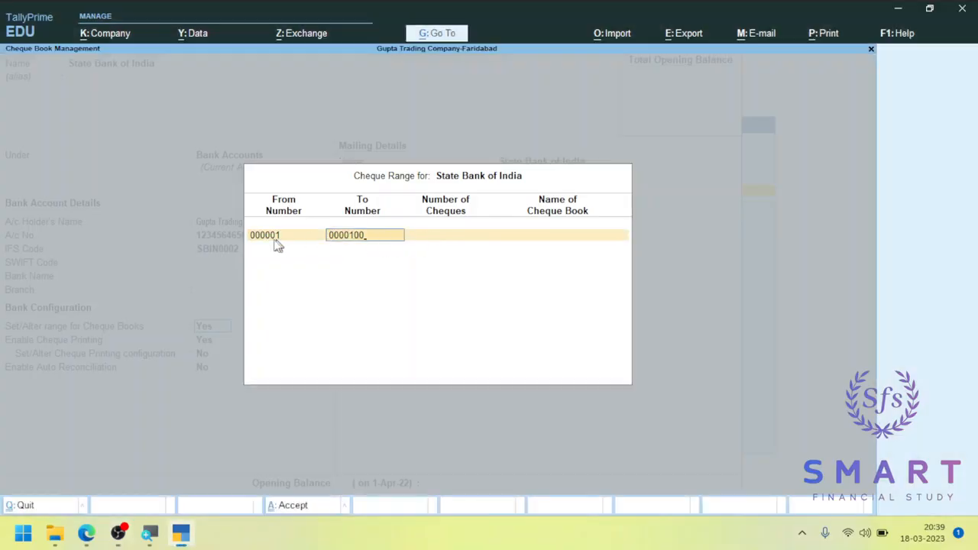
{"action": "left_click", "coordinate": [272, 241]}
{"action": "key", "text": "Delete"}
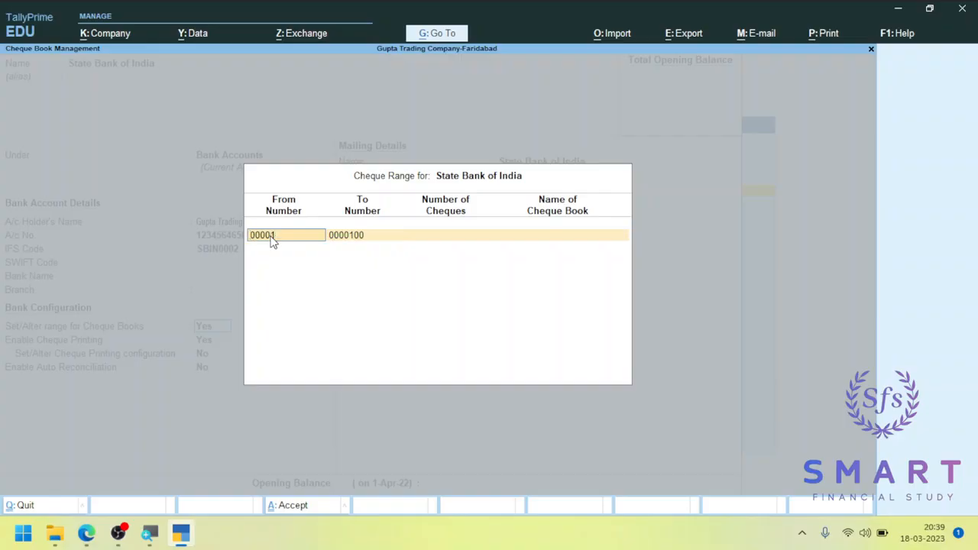
{"action": "left_click", "coordinate": [346, 238]}
{"action": "key", "text": "Return"}
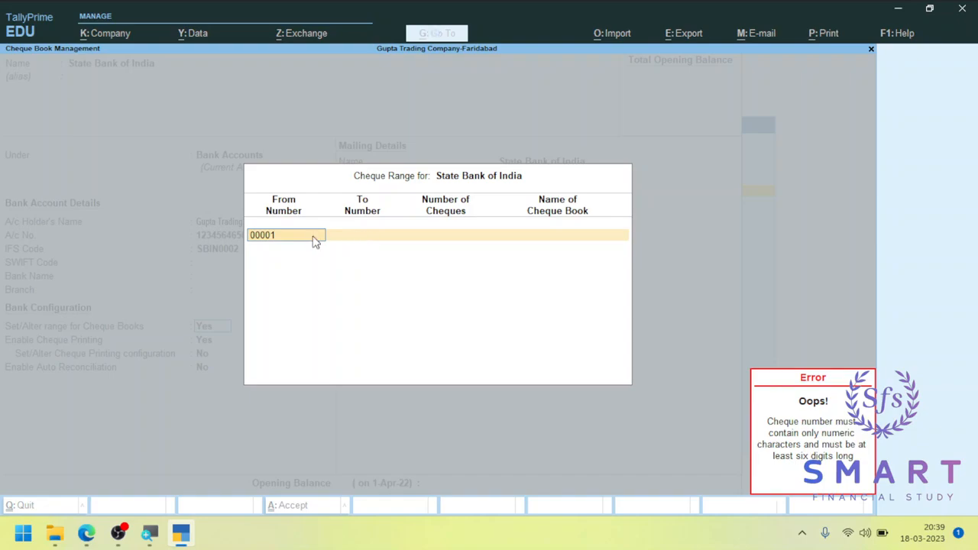
- Clear the starting cheque number and try 00001 again
{"action": "type", "text": "0"}
{"action": "key", "text": "Return"}
{"action": "key", "text": "BackSpace"}
{"action": "key", "text": "Delete"}
{"action": "key", "text": "Delete"}
{"action": "key", "text": "Delete"}
{"action": "key", "text": "Delete"}
{"action": "key", "text": "Delete"}
{"action": "key", "text": "Delete"}
{"action": "type", "text": "0000"}
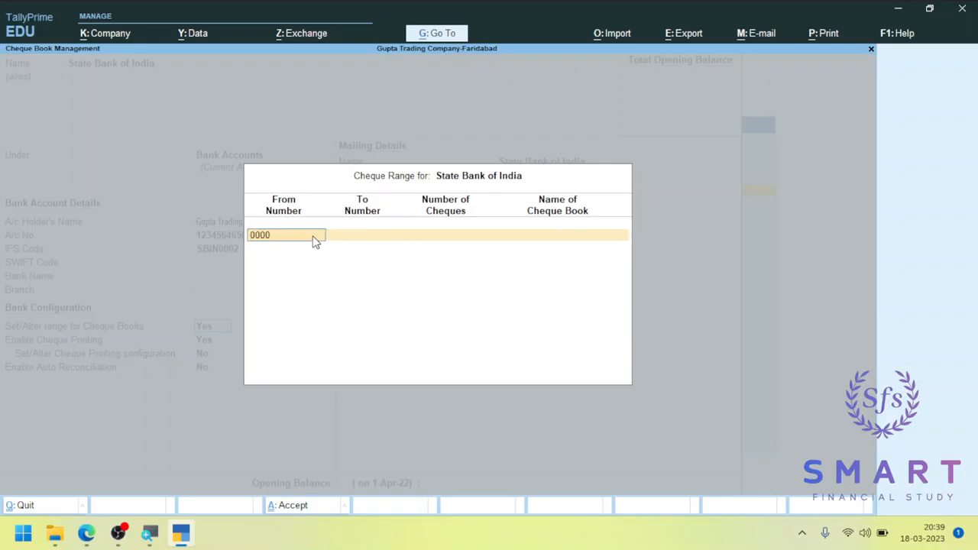
{"action": "type", "text": "1"}
{"action": "key", "text": "Return"}
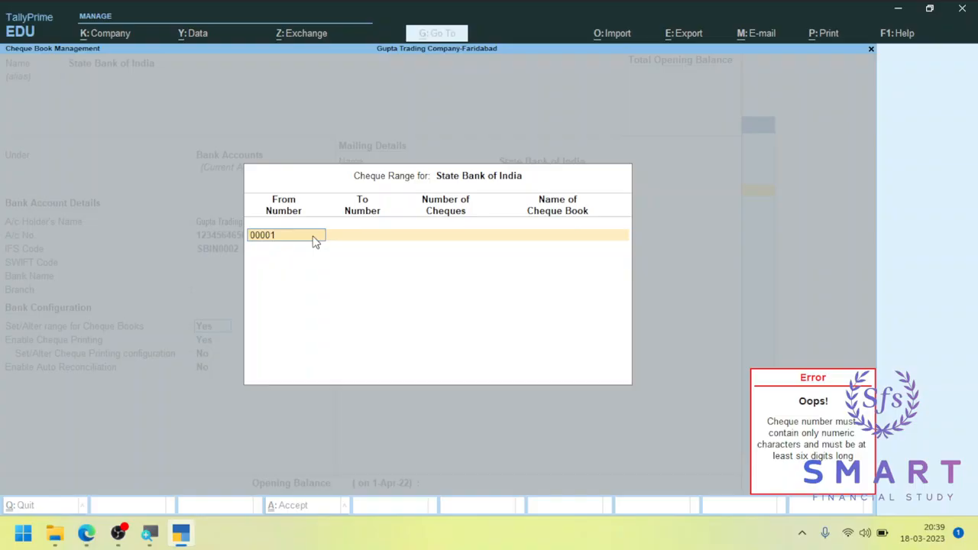
- Set the starting number of the cheque range to 000001
{"action": "key", "text": "BackSpace"}
{"action": "key", "text": "BackSpace"}
{"action": "key", "text": "BackSpace"}
{"action": "key", "text": "BackSpace"}
{"action": "key", "text": "Return"}
{"action": "type", "text": "0000"}
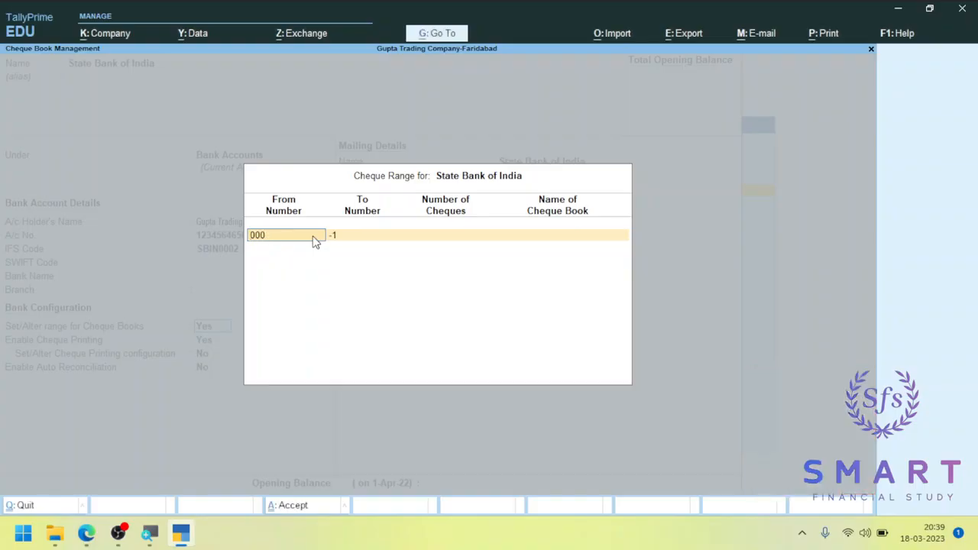
{"action": "key", "text": "Return"}
- Set the ending number of the cheque range to 000100 and accept the calculated number of cheques
{"action": "type", "text": "00000"}
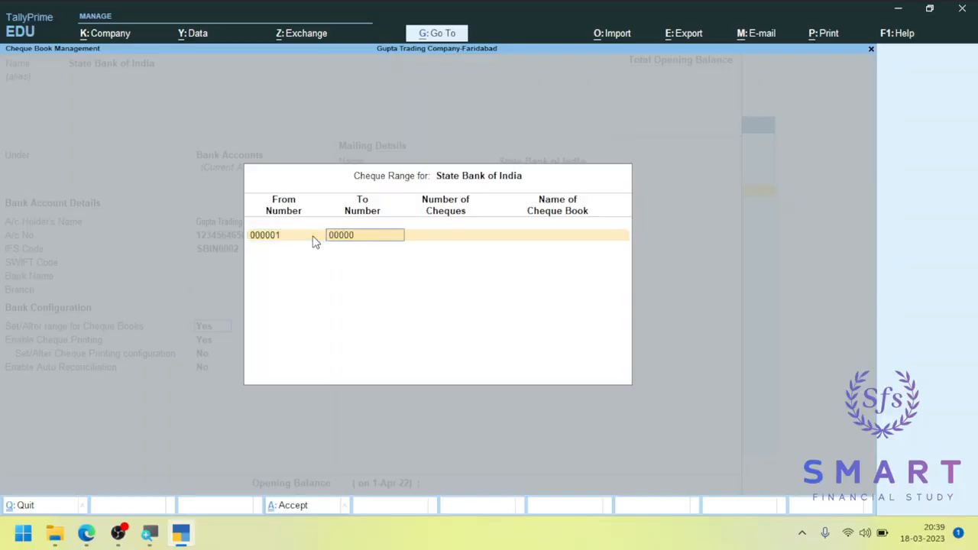
{"action": "key", "text": "BackSpace"}
{"action": "key", "text": "BackSpace"}
{"action": "key", "text": "BackSpace"}
{"action": "type", "text": "100"}
{"action": "key", "text": "Return"}
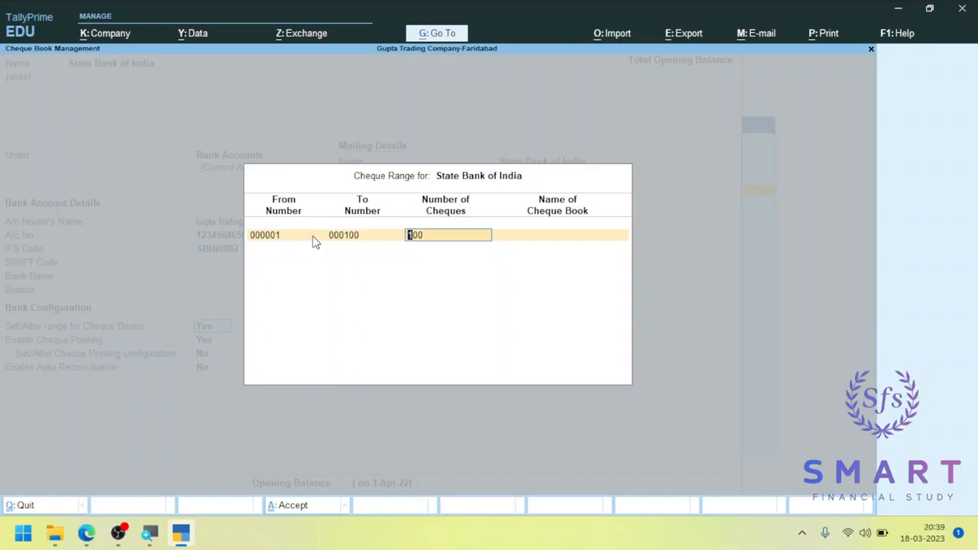
{"action": "key", "text": "Return"}
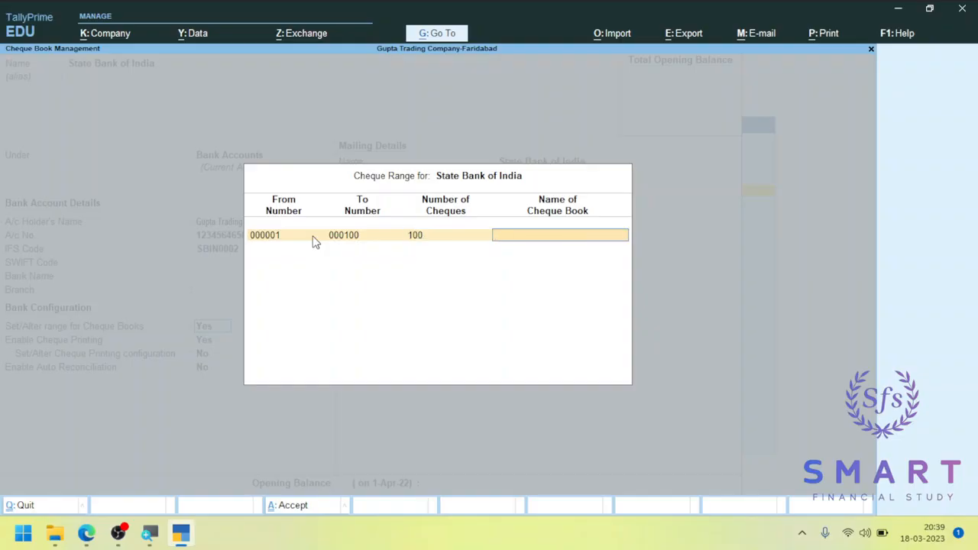
- Name the cheque book "1 -Owner" and finish the cheque range entry
{"action": "type", "text": "Fuis"}
{"action": "key", "text": "BackSpace"}
{"action": "key", "text": "BackSpace"}
{"action": "key", "text": "BackSpace"}
{"action": "key", "text": "BackSpace"}
{"action": "type", "text": "i"}
{"action": "key", "text": "BackSpace"}
{"action": "key", "text": "BackSpace"}
{"action": "type", "text": "1 -Owne"}
{"action": "key", "text": "Return"}
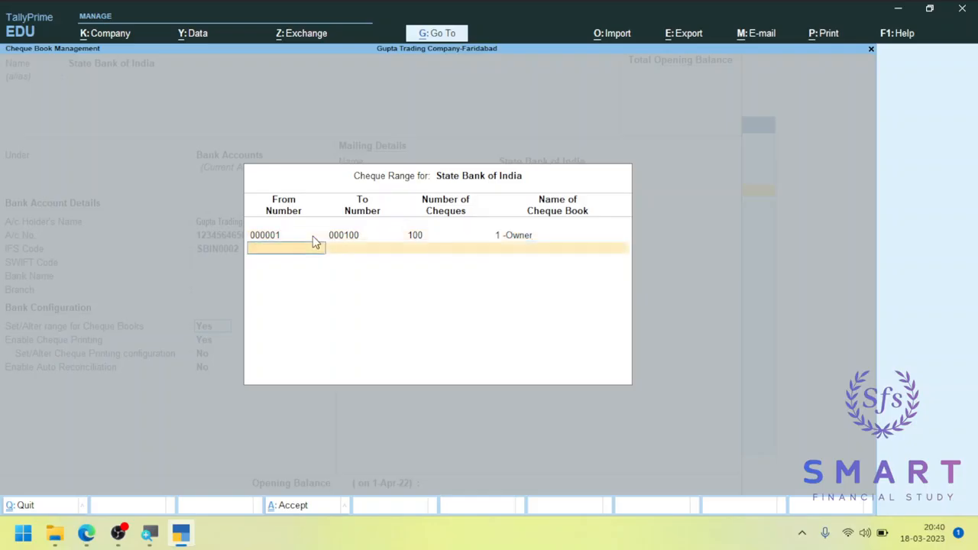
{"action": "key", "text": "Return"}
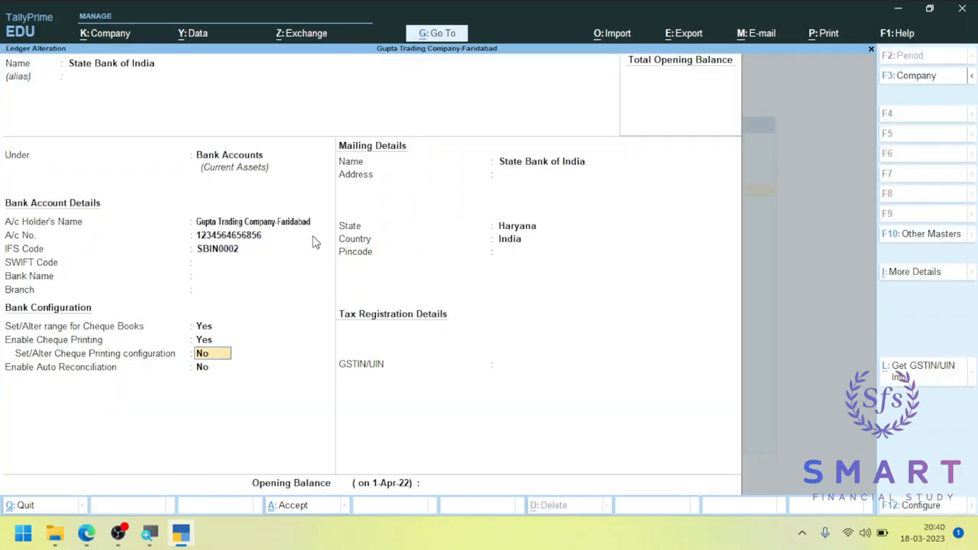
- Reopen the State Bank of India cheque range, review its entries, and return to the ledger
{"action": "key", "text": "Up"}
{"action": "key", "text": "Up"}
{"action": "key", "text": "Return"}
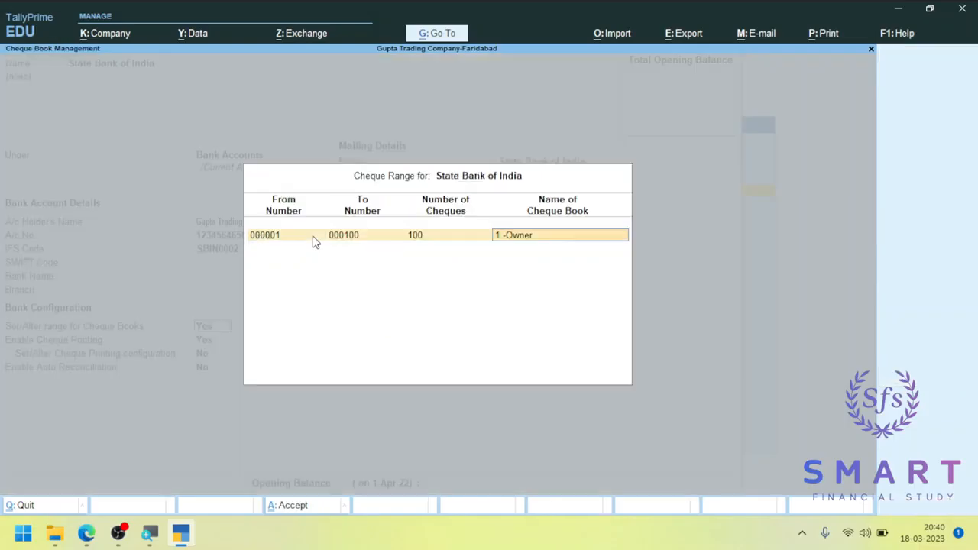
{"action": "key", "text": "Return"}
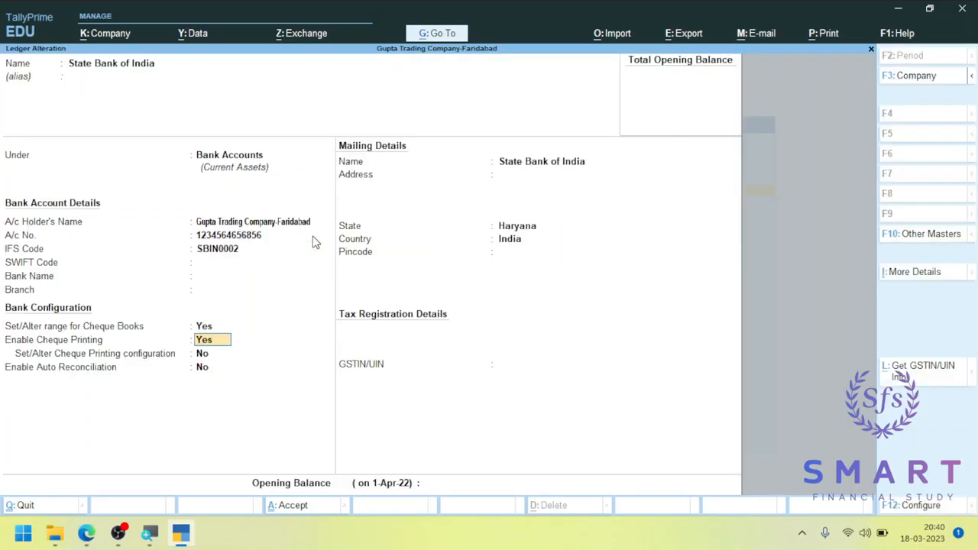
{"action": "key", "text": "Up"}
{"action": "key", "text": "Return"}
{"action": "key", "text": "Return"}
{"action": "key", "text": "Up"}
{"action": "key", "text": "Return"}
{"action": "key", "text": "Return"}
{"action": "key", "text": "Return"}
{"action": "key", "text": "Return"}
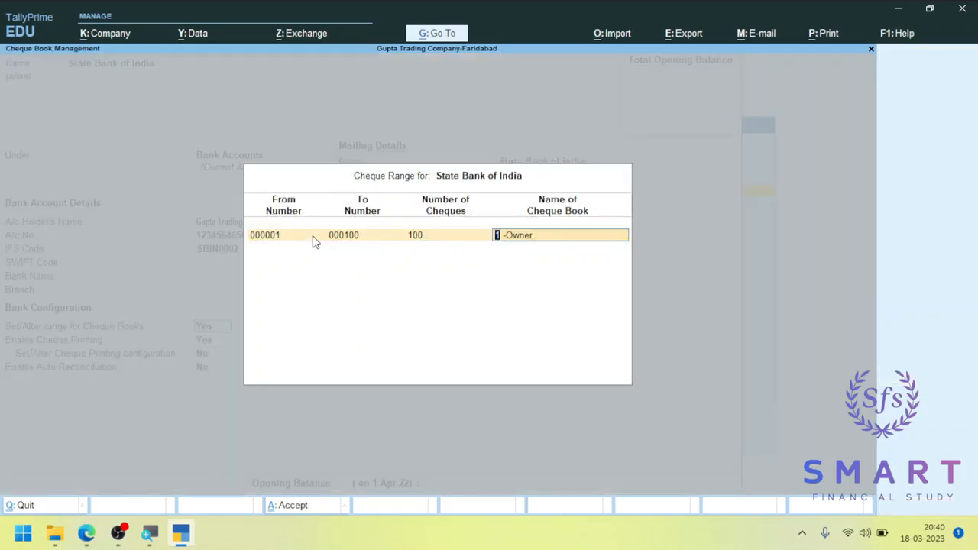
{"action": "key", "text": "Return"}
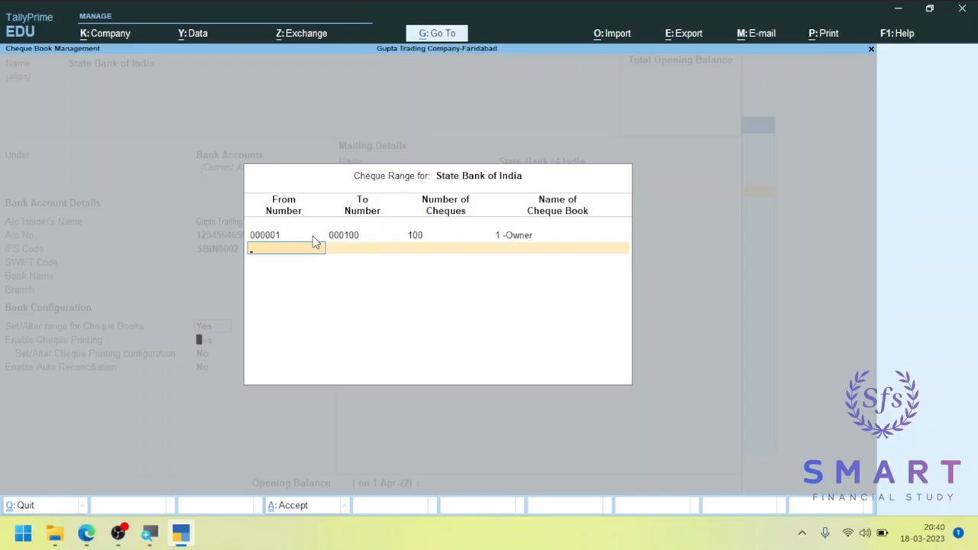
{"action": "key", "text": "Return"}
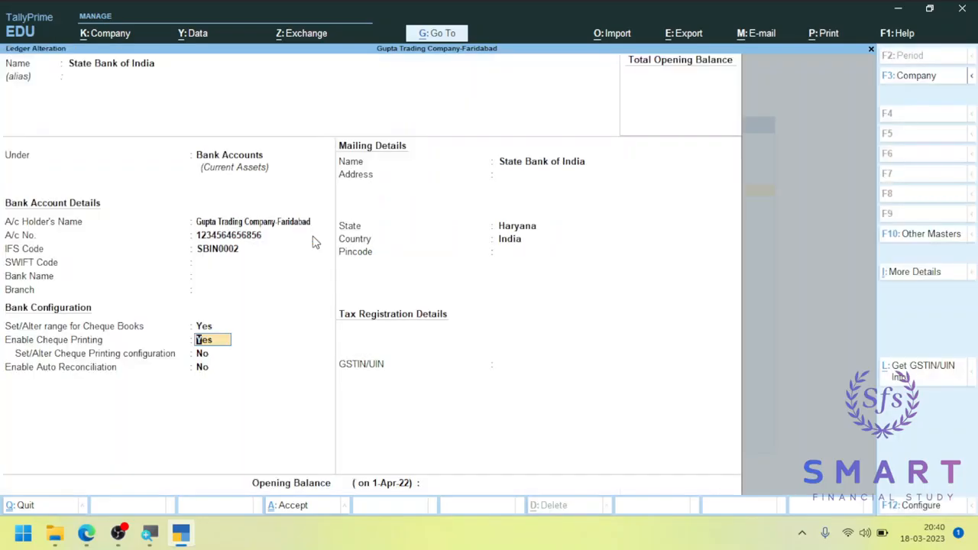
- Enable Set/Alter Cheque Printing configuration and open the User Defined cheque format
{"action": "key", "text": "Return"}
{"action": "type", "text": "y"}
{"action": "key", "text": "Return"}
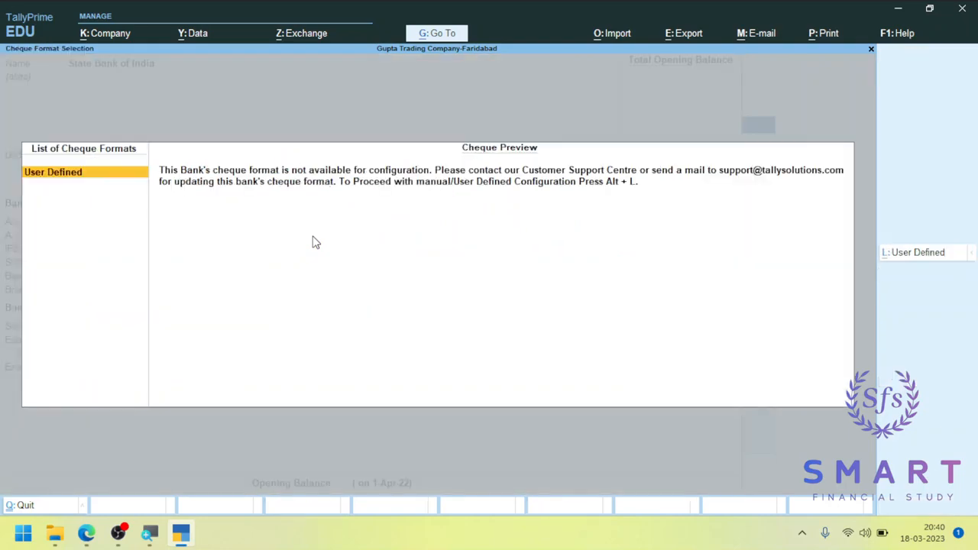
{"action": "key", "text": "Return"}
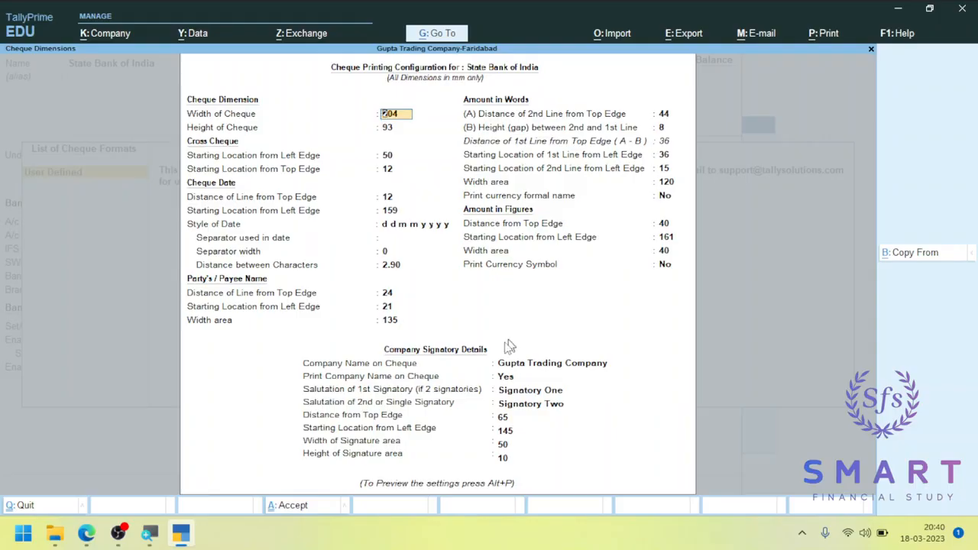
- Copy the cheque dimensions from Sample Format and preview the sample cheque print
{"action": "left_click", "coordinate": [903, 253]}
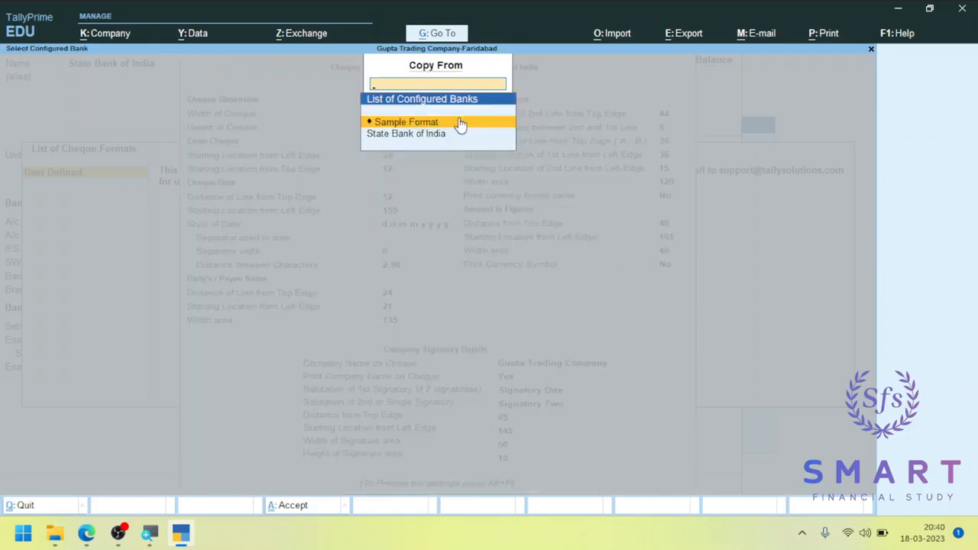
{"action": "left_click", "coordinate": [469, 123]}
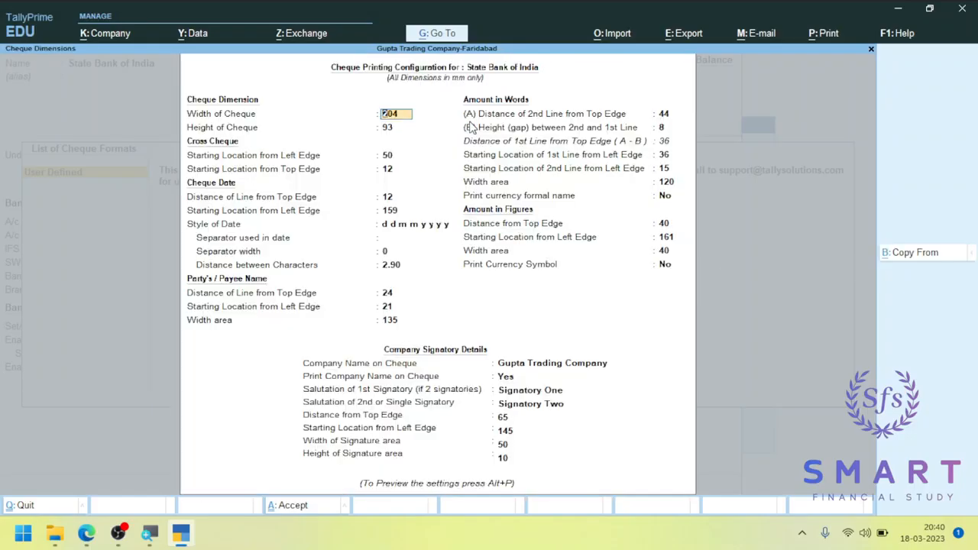
{"action": "key", "text": "alt+p"}
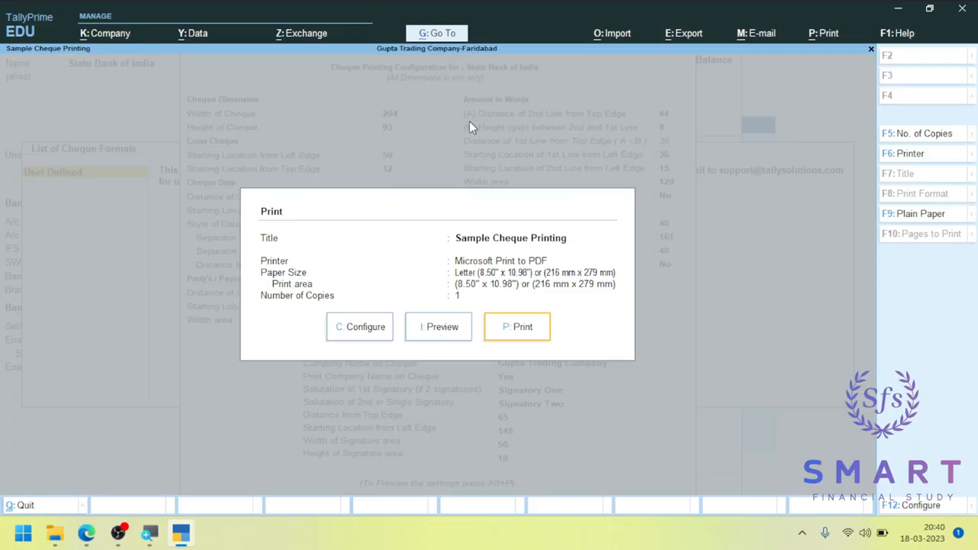
{"action": "key", "text": "i"}
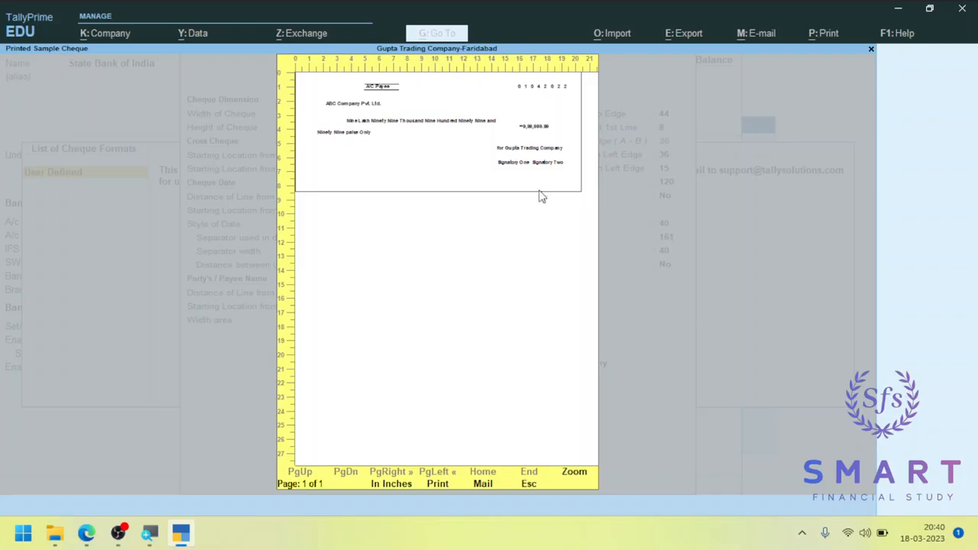
- Close the sample cheque preview and save the State Bank of India ledger
{"action": "key", "text": "Escape"}
{"action": "key", "text": "Escape"}
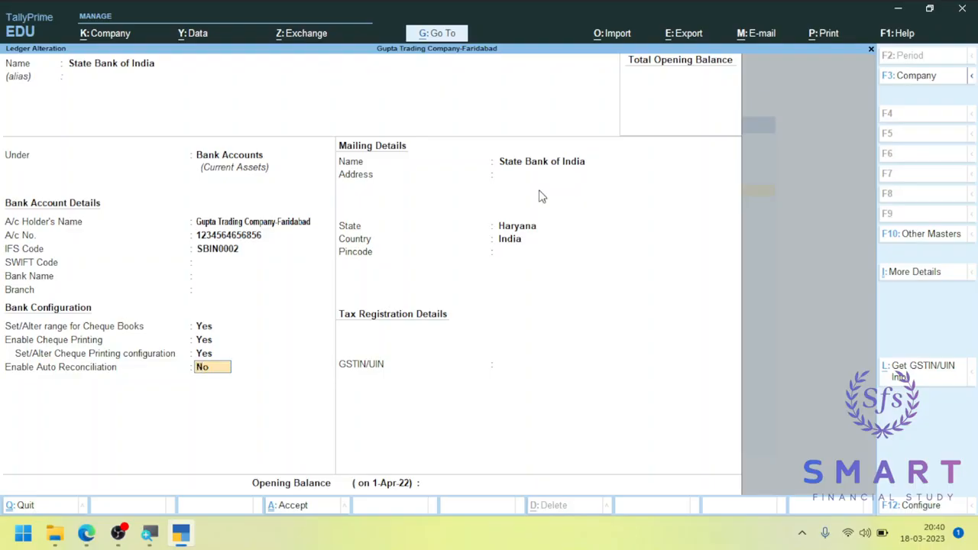
{"action": "key", "text": "ctrl"}
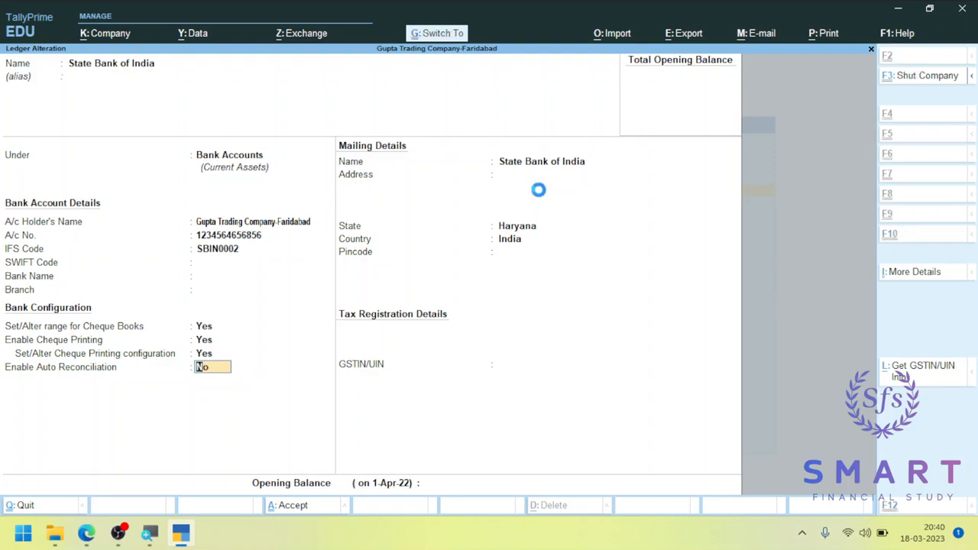
{"action": "key", "text": "ctrl+a"}
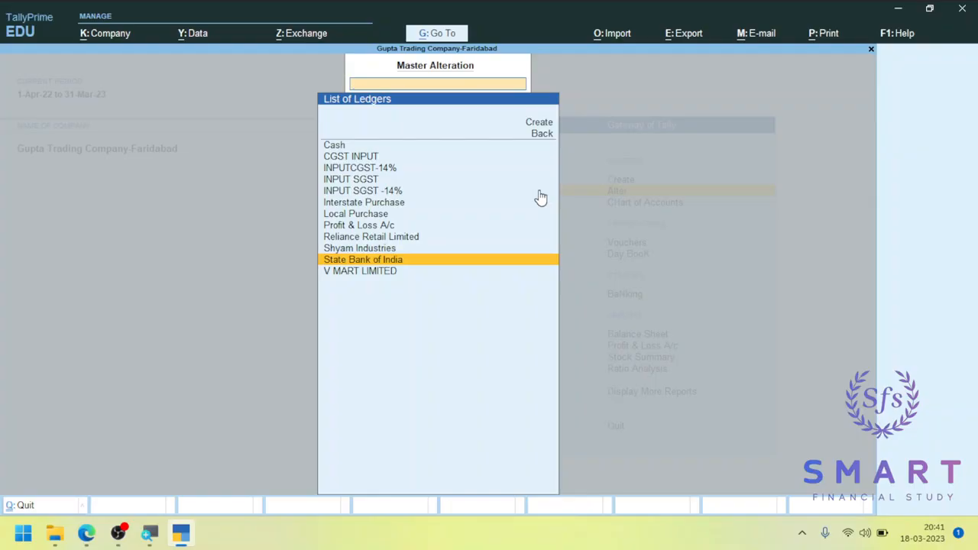
- Check the Cheque Printing report for State Bank of India with printed cheques included, and leave the banking reports
{"action": "key", "text": "Escape"}
{"action": "key", "text": "Escape"}
{"action": "key", "text": "Down"}
{"action": "key", "text": "Down"}
{"action": "key", "text": "Down"}
{"action": "key", "text": "Down"}
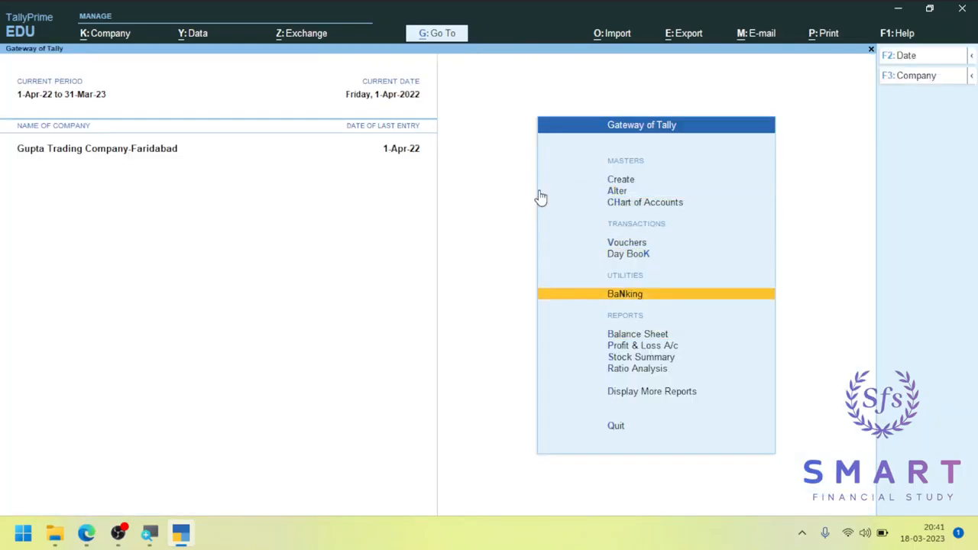
{"action": "key", "text": "Return"}
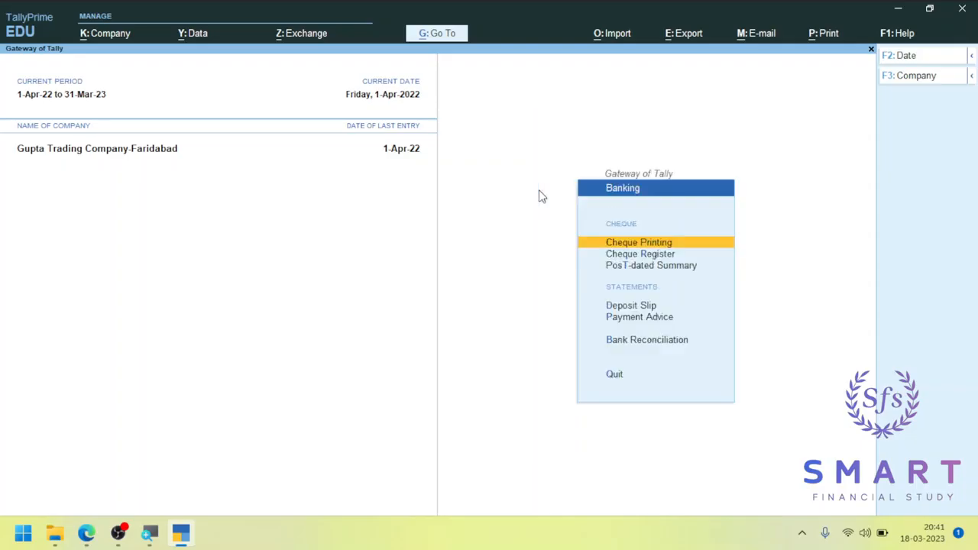
{"action": "key", "text": "Return"}
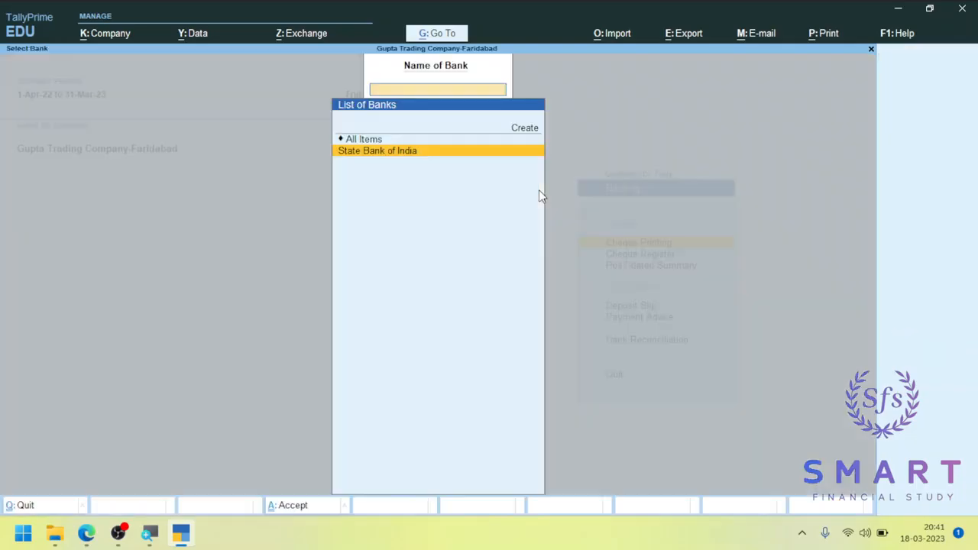
{"action": "key", "text": "Escape"}
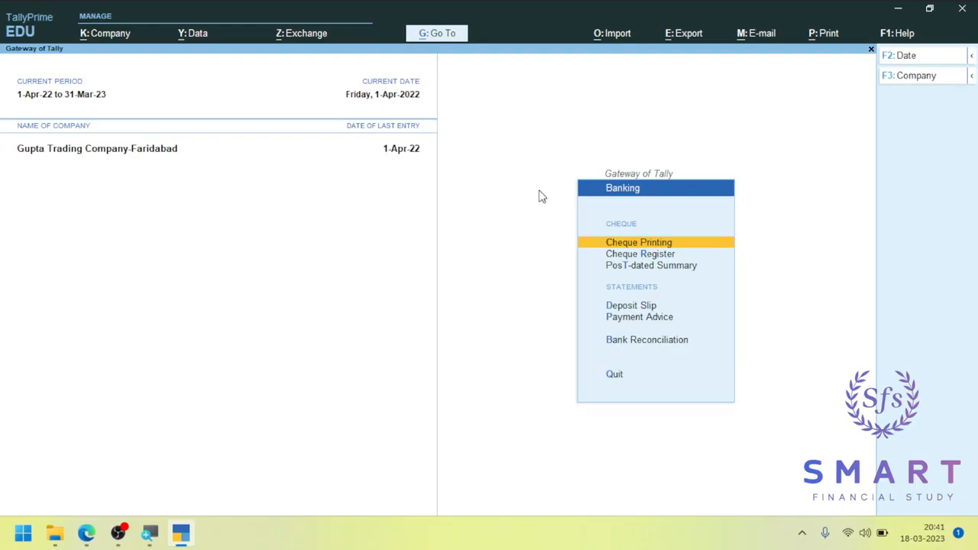
{"action": "key", "text": "Return"}
{"action": "key", "text": "Return"}
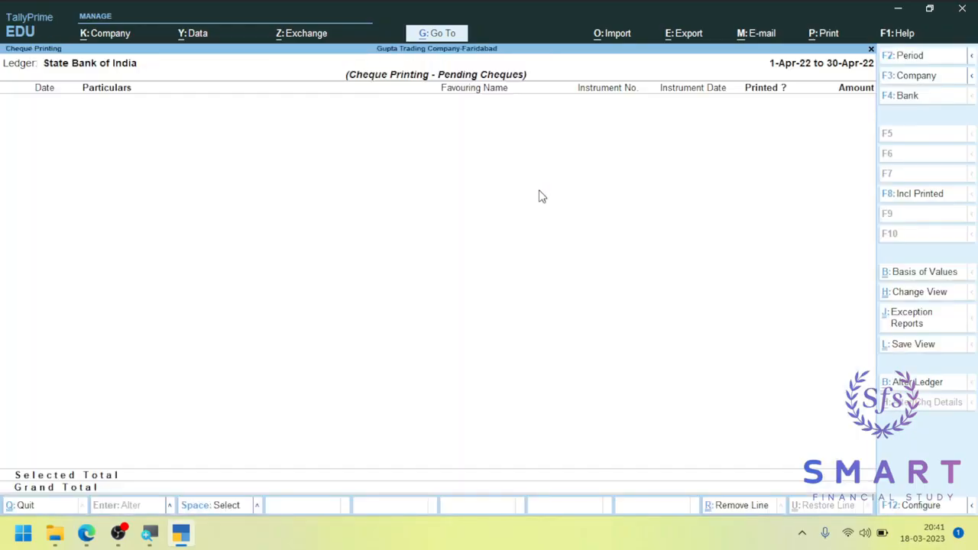
{"action": "left_click", "coordinate": [914, 197]}
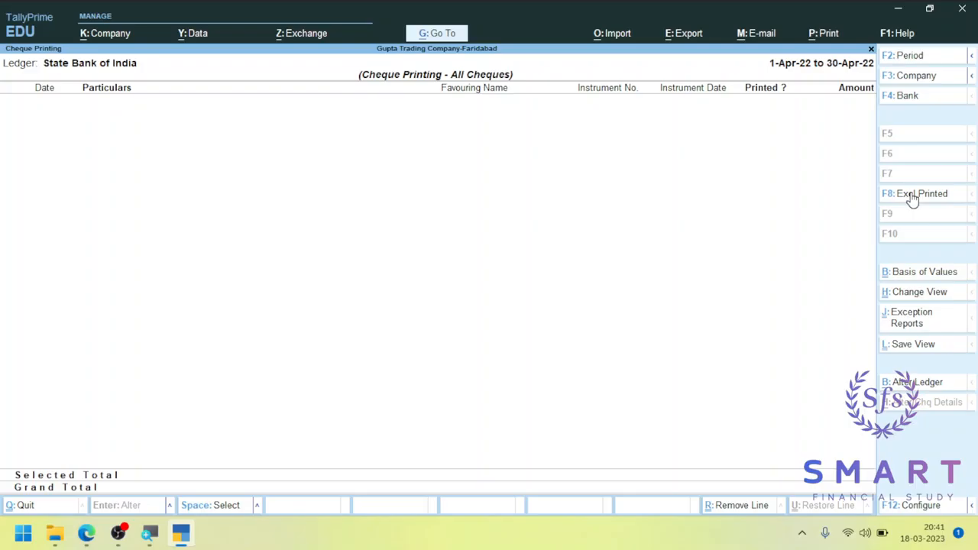
{"action": "key", "text": "Escape"}
{"action": "key", "text": "BackSpace"}
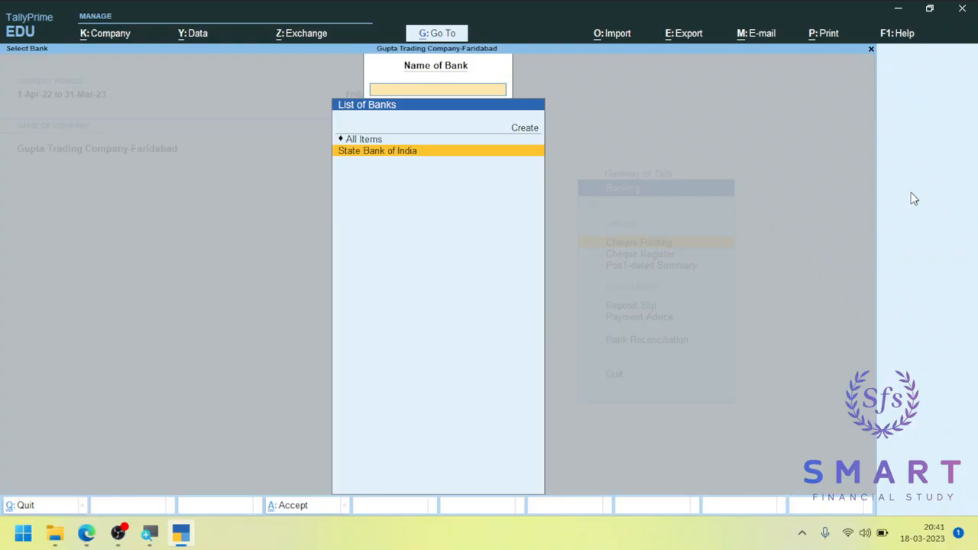
{"action": "key", "text": "Escape"}
{"action": "key", "text": "Down"}
{"action": "key", "text": "Escape"}
- Open V MART LIMITED payment voucher no. 1 from the Day Book for alteration
{"action": "key", "text": "Up"}
{"action": "key", "text": "Up"}
{"action": "key", "text": "Down"}
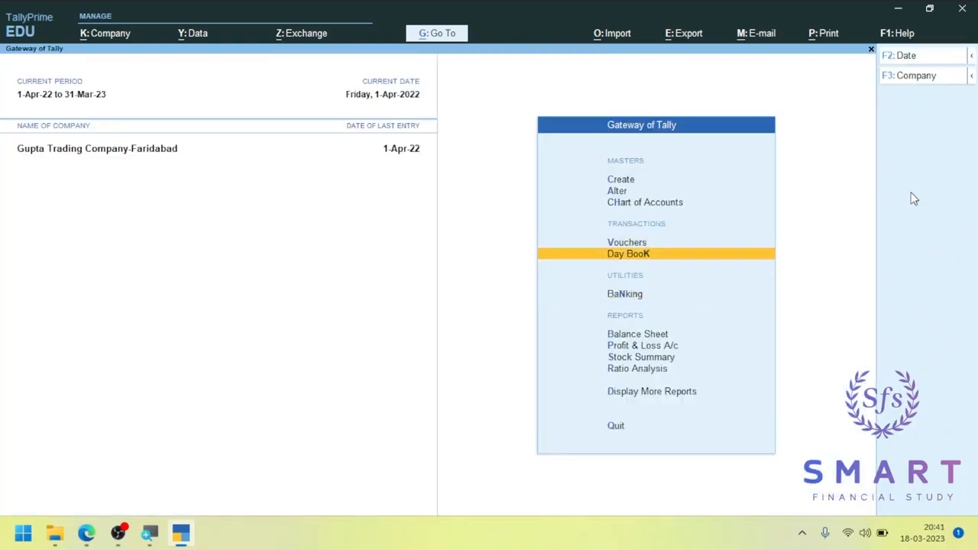
{"action": "key", "text": "Return"}
{"action": "key", "text": "Down"}
{"action": "key", "text": "Up"}
{"action": "key", "text": "Down"}
{"action": "key", "text": "Up"}
{"action": "key", "text": "Down"}
{"action": "key", "text": "Up"}
{"action": "key", "text": "Down"}
{"action": "key", "text": "Up"}
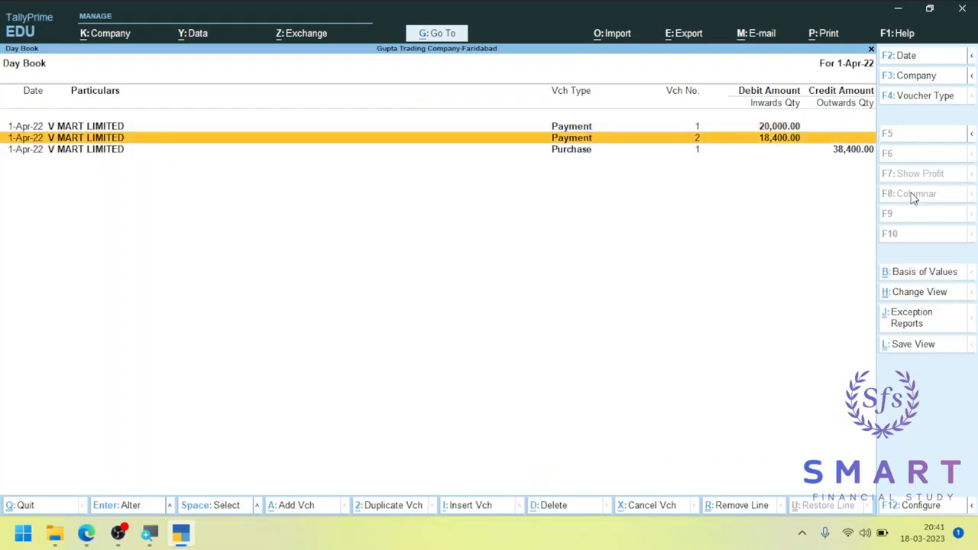
{"action": "key", "text": "Return"}
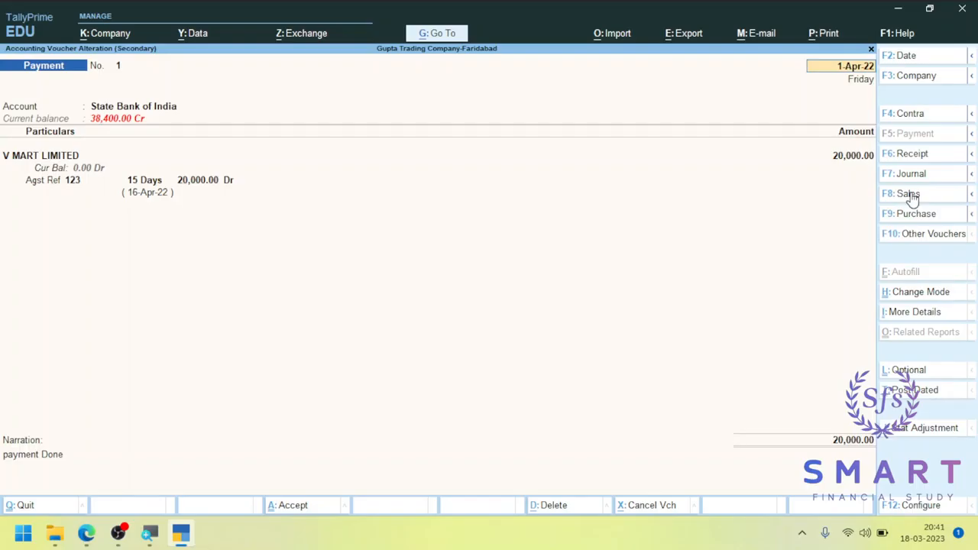
- Keep the payment voucher's account, party, amount and bill reference entries and open its State Bank of India bank allocations
{"action": "key", "text": "Return"}
{"action": "key", "text": "Return"}
{"action": "key", "text": "Return"}
{"action": "key", "text": "Return"}
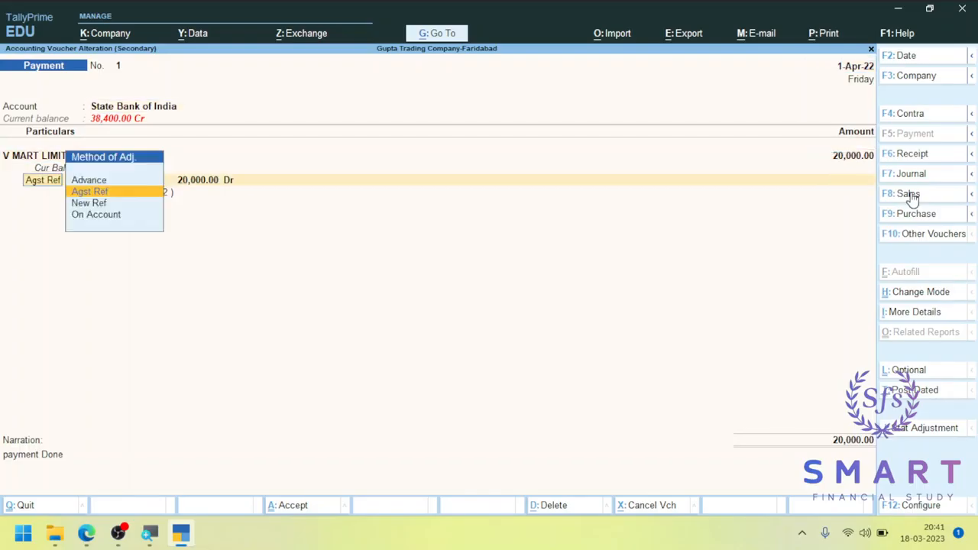
{"action": "key", "text": "Return"}
{"action": "key", "text": "Return"}
{"action": "key", "text": "Return"}
{"action": "key", "text": "Return"}
{"action": "key", "text": "Return"}
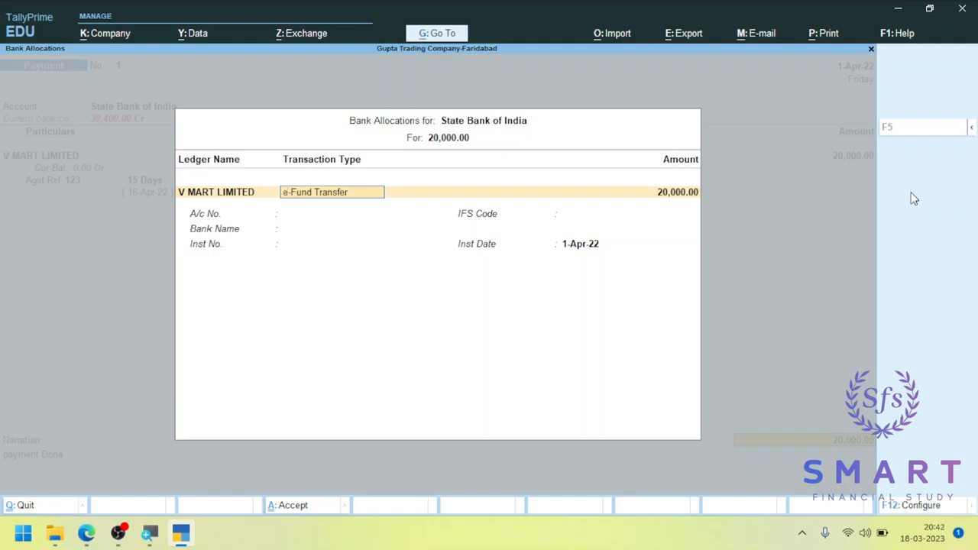
- Set the transaction type of the V MART LIMITED bank allocation to Cheque
{"action": "type", "text": "Transfer"}
{"action": "key", "text": "BackSpace"}
{"action": "key", "text": "BackSpace"}
{"action": "key", "text": "BackSpace"}
{"action": "key", "text": "BackSpace"}
{"action": "key", "text": "BackSpace"}
{"action": "key", "text": "BackSpace"}
{"action": "key", "text": "BackSpace"}
{"action": "key", "text": "BackSpace"}
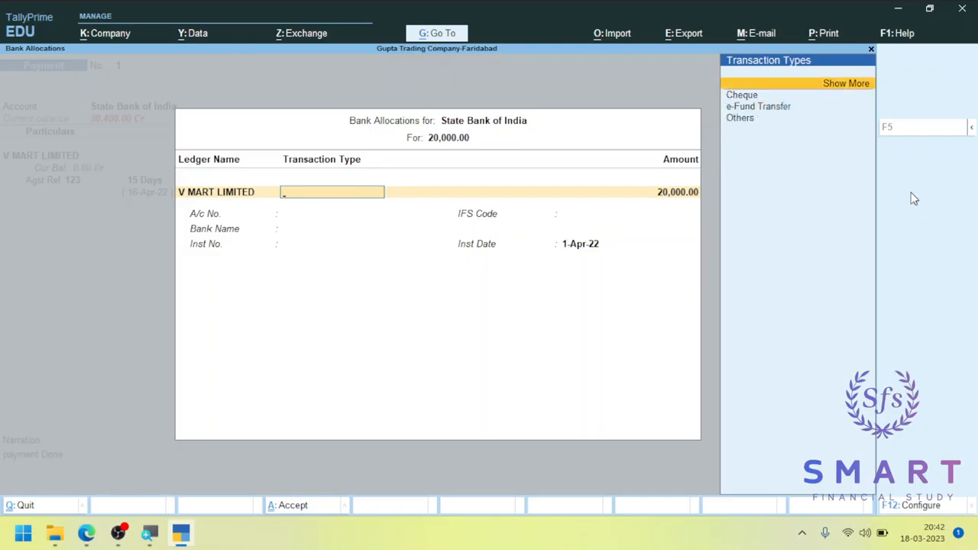
{"action": "key", "text": "Down"}
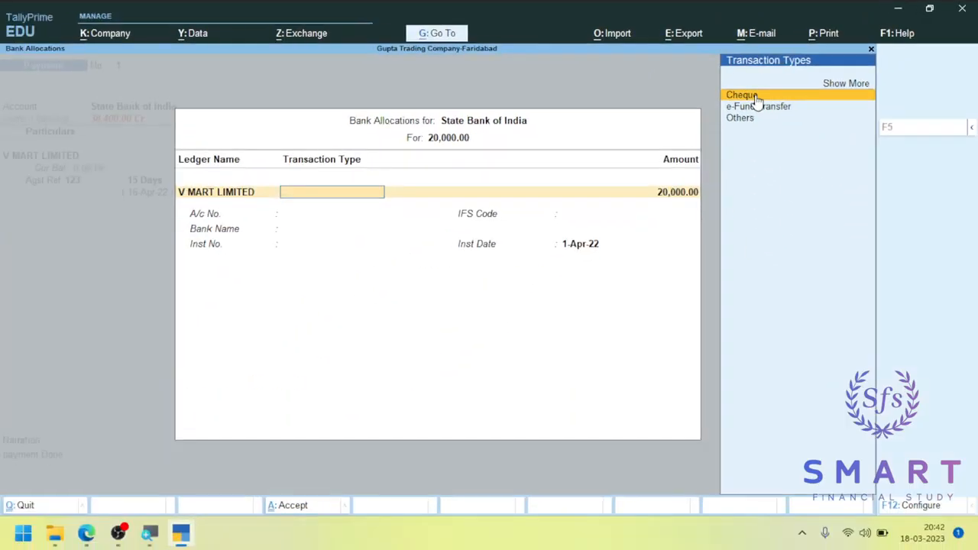
{"action": "left_click", "coordinate": [716, 200]}
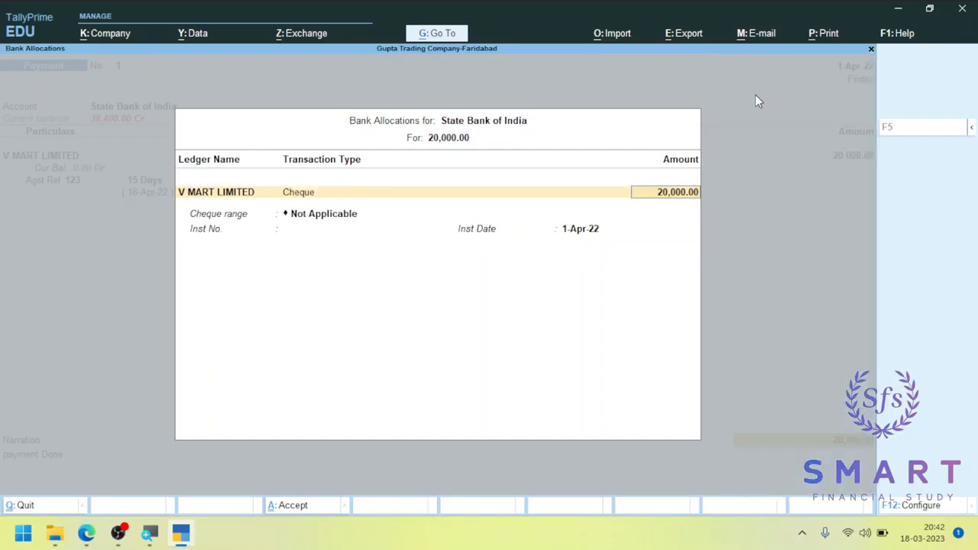
{"action": "key", "text": "Return"}
{"action": "key", "text": "BackSpace"}
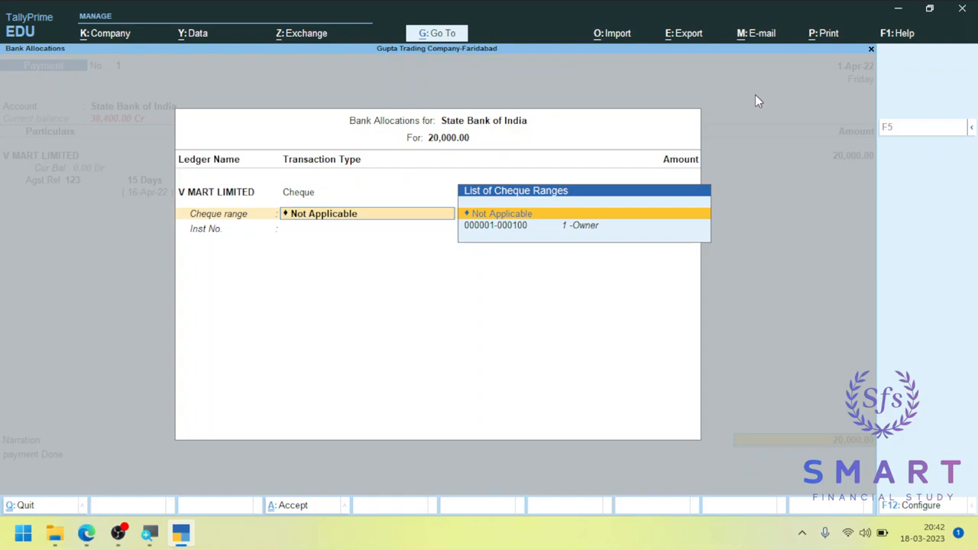
{"action": "key", "text": "Down"}
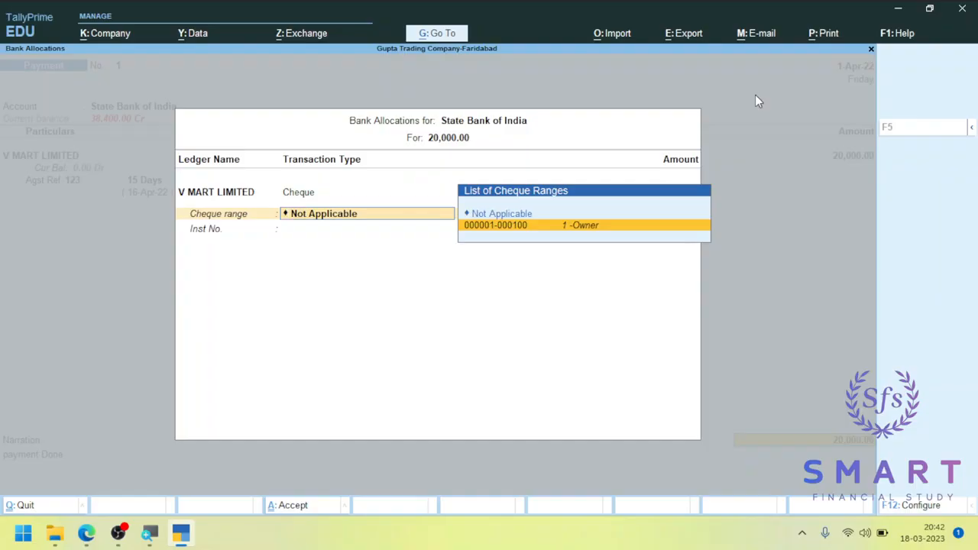
{"action": "key", "text": "Return"}
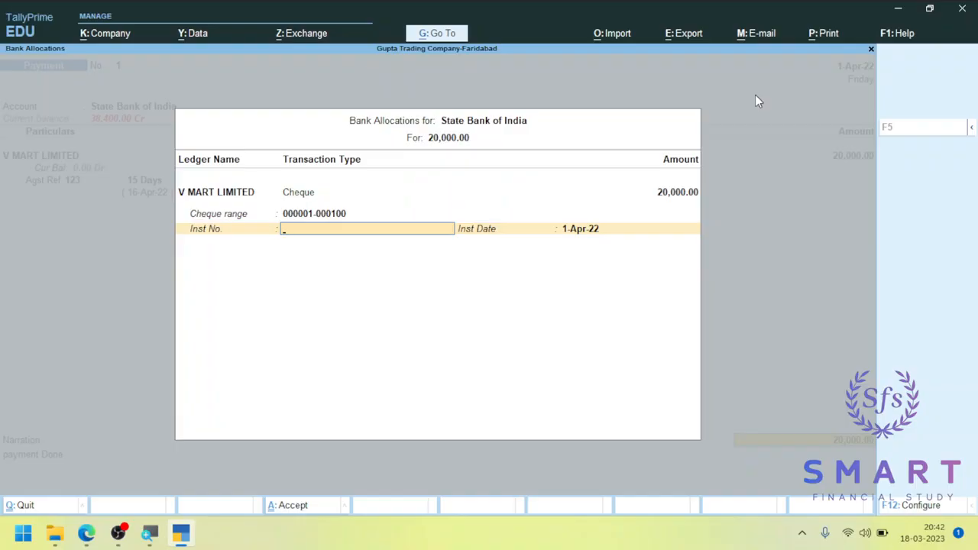
{"action": "type", "text": "000002"}
{"action": "key", "text": "Return"}
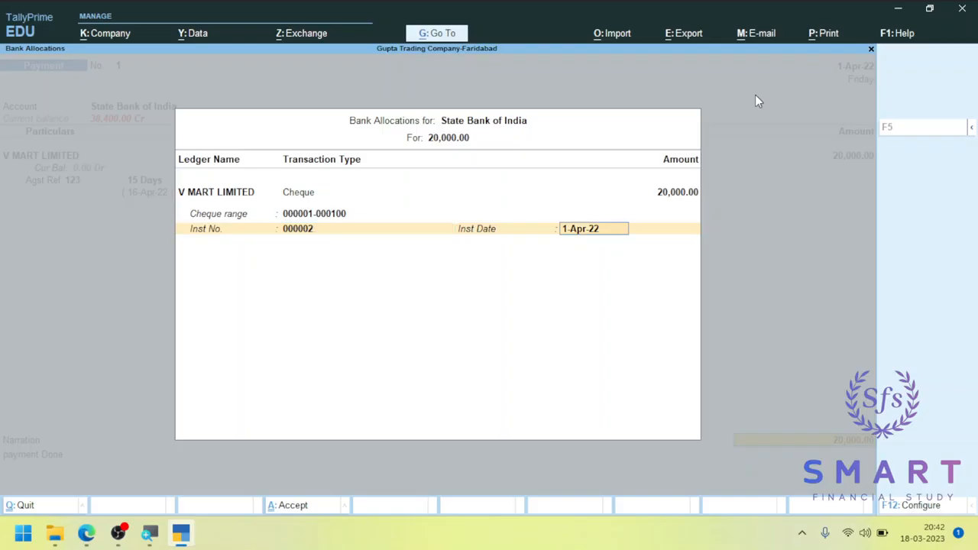
{"action": "key", "text": "Return"}
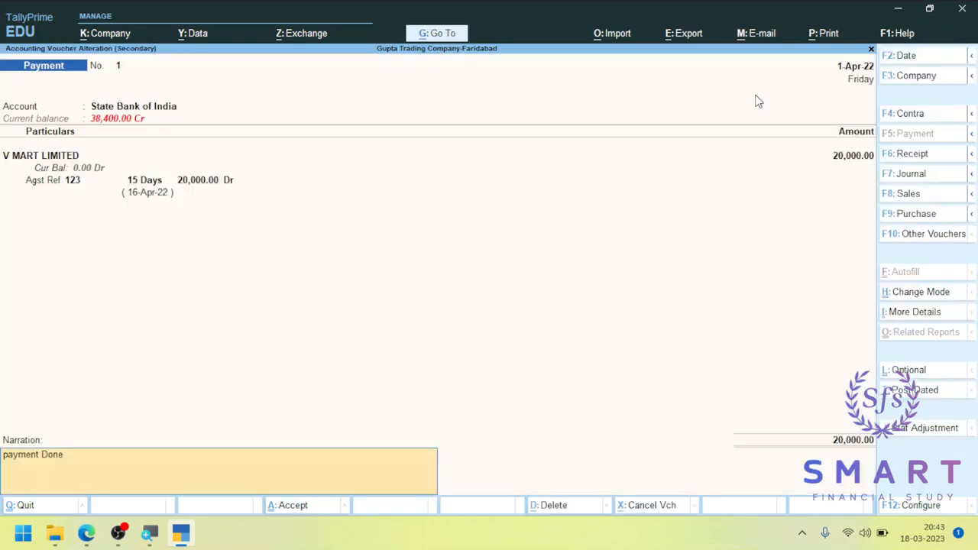
- Accept the altered payment voucher and preview its cheque before printing
{"action": "key", "text": "ctrl+a"}
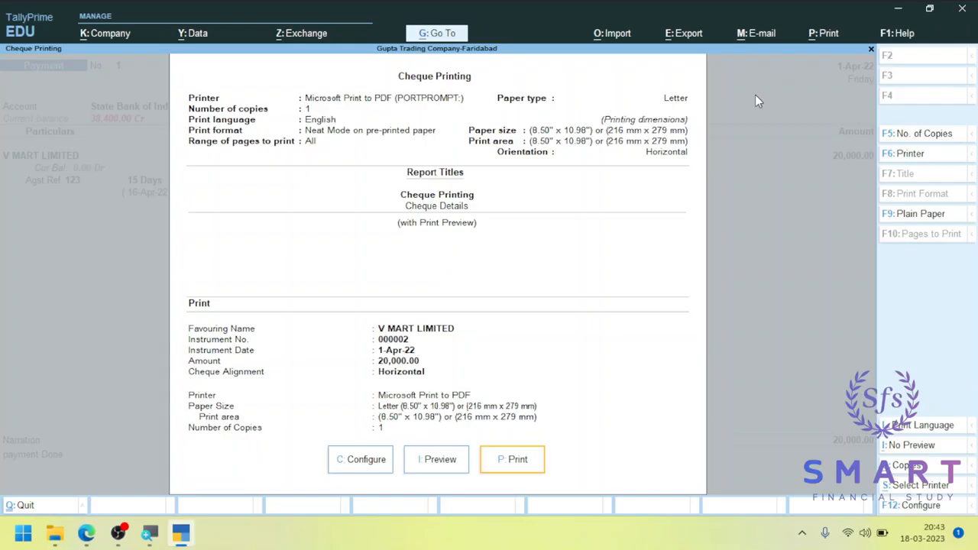
{"action": "left_click", "coordinate": [440, 466]}
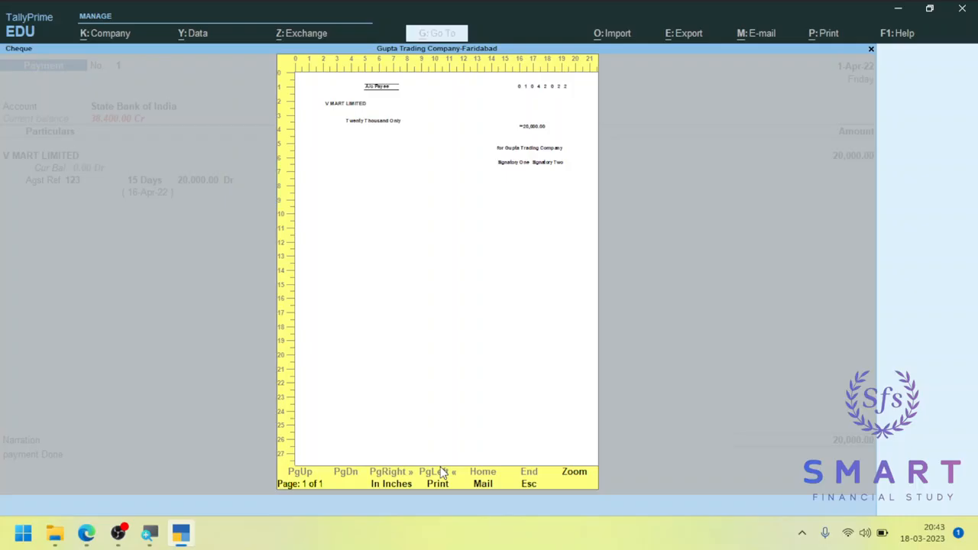
{"action": "key", "text": "Escape"}
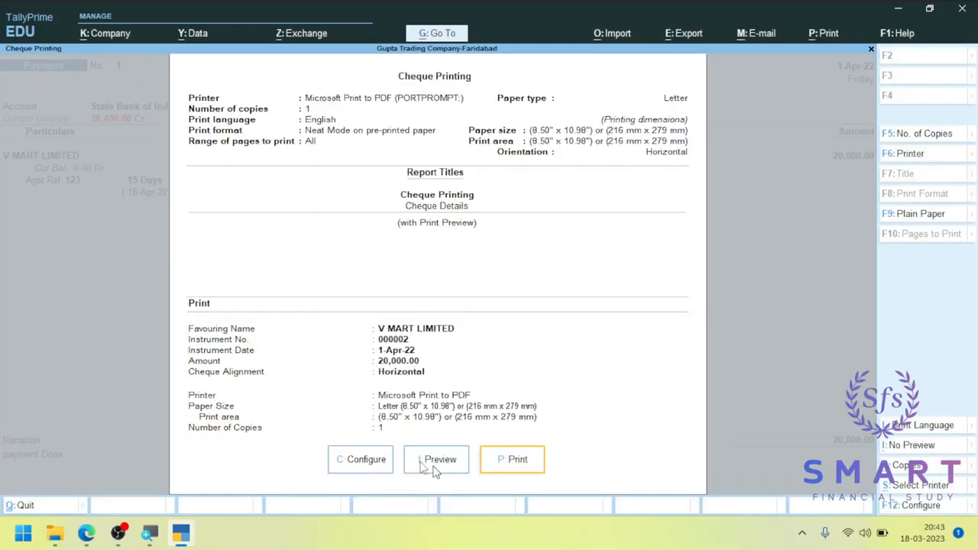
- Expand the cheque's full print configuration list and review the alignment options, keeping Horizontal
{"action": "left_click", "coordinate": [380, 461]}
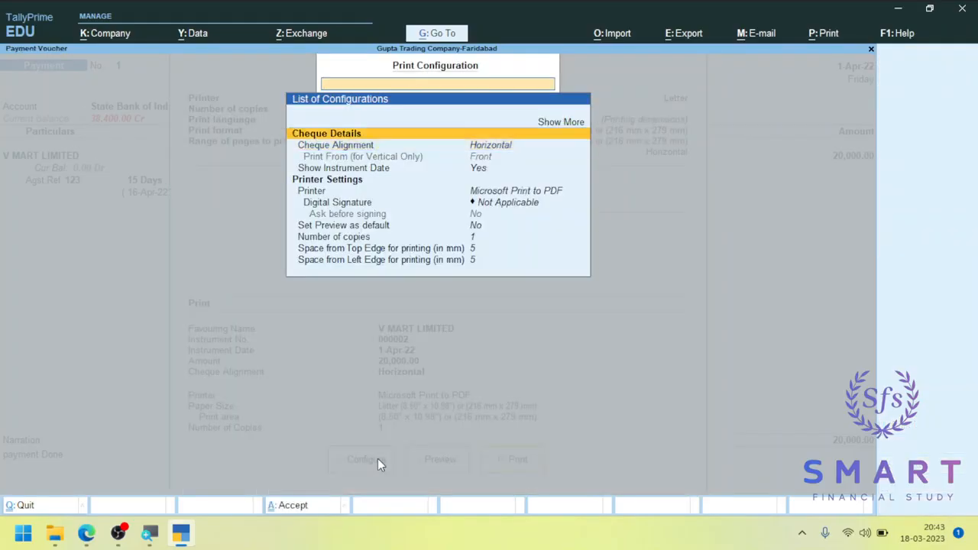
{"action": "key", "text": "Up"}
{"action": "key", "text": "Return"}
{"action": "key", "text": "Down"}
{"action": "key", "text": "Return"}
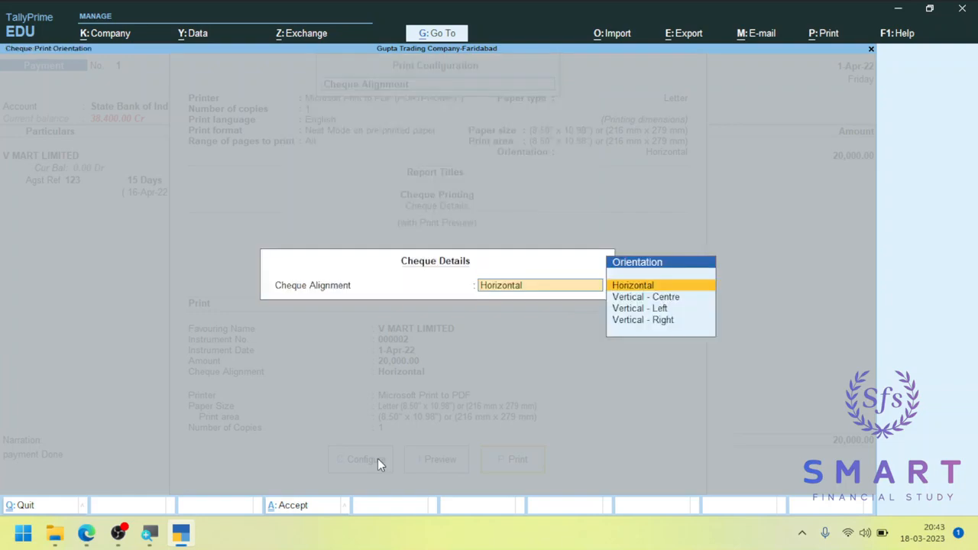
{"action": "key", "text": "BackSpace"}
{"action": "key", "text": "Return"}
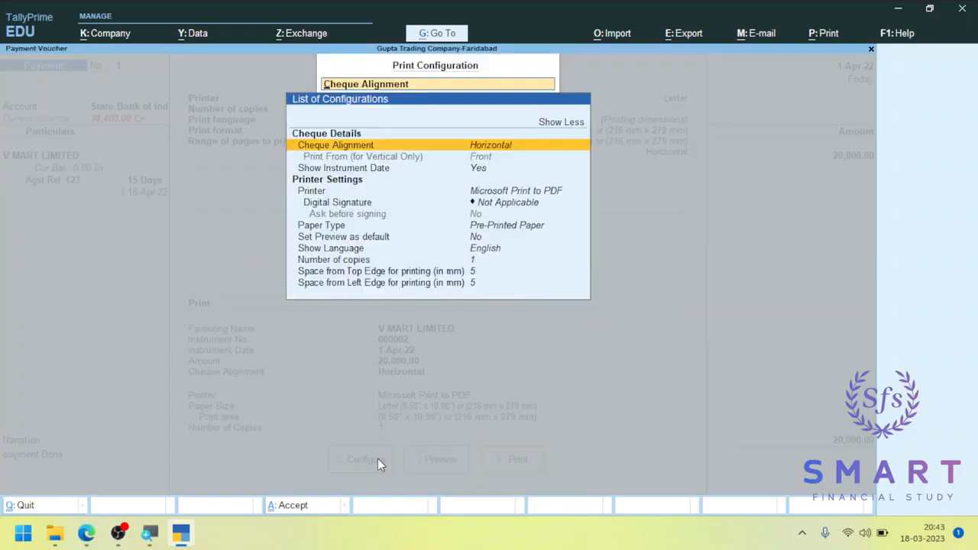
- Switch the cheque's paper type to Plain Paper and back to Pre-Printed Paper, and close the print configuration
{"action": "key", "text": "Down"}
{"action": "key", "text": "Down"}
{"action": "key", "text": "Down"}
{"action": "key", "text": "Down"}
{"action": "key", "text": "Down"}
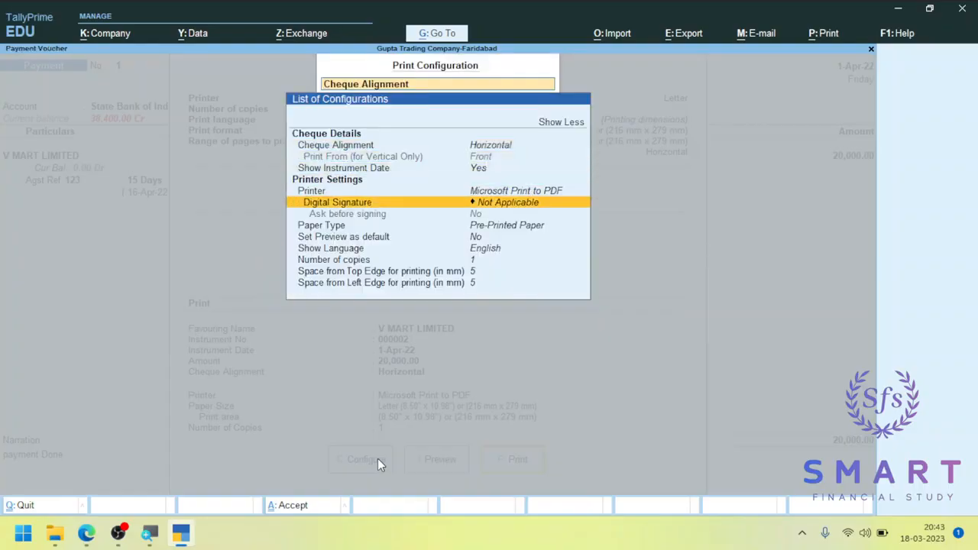
{"action": "key", "text": "Up"}
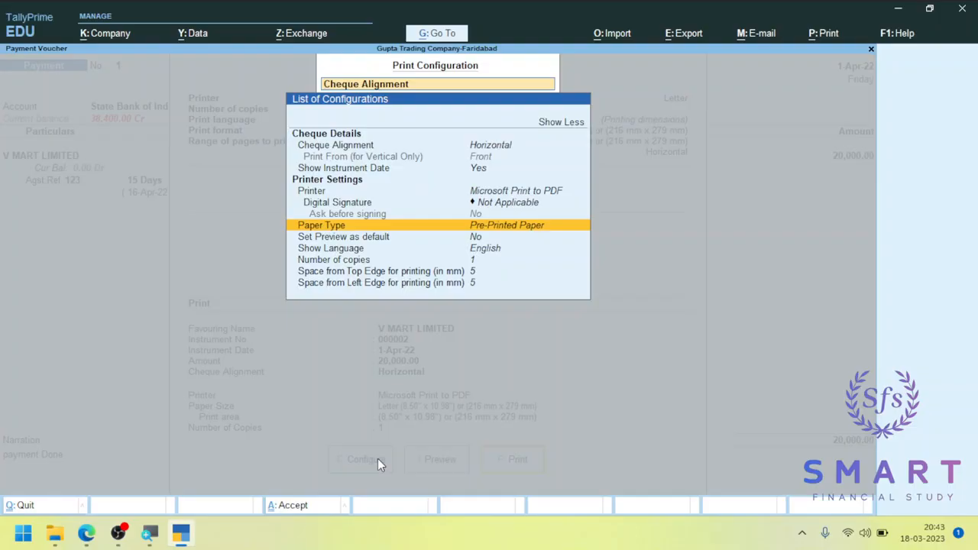
{"action": "key", "text": "Return"}
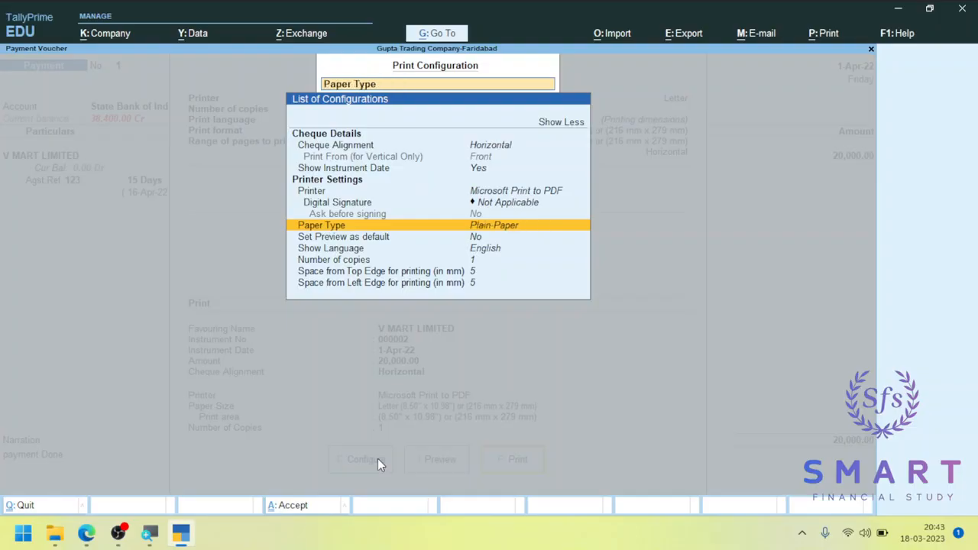
{"action": "key", "text": "Return"}
{"action": "key", "text": "Escape"}
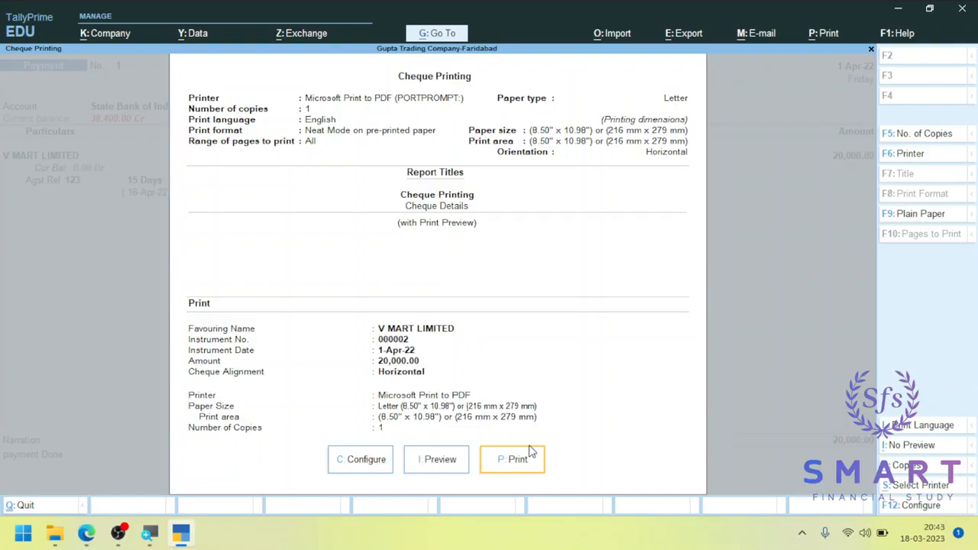
- Leave the cheque print preview and open V MART LIMITED's 18,400.00 payment voucher from the Day Book for alteration
{"action": "key", "text": "Escape"}
{"action": "key", "text": "Escape"}
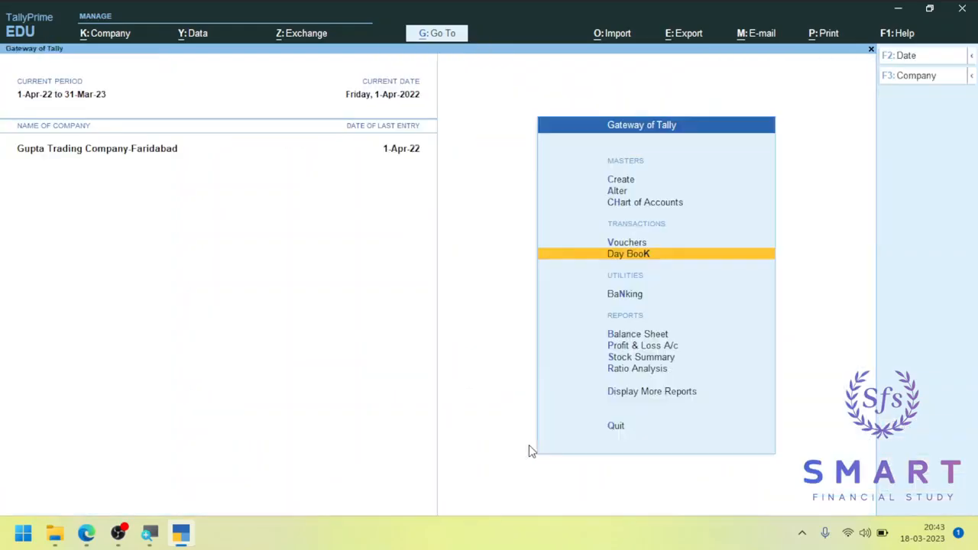
{"action": "key", "text": "Return"}
{"action": "key", "text": "Down"}
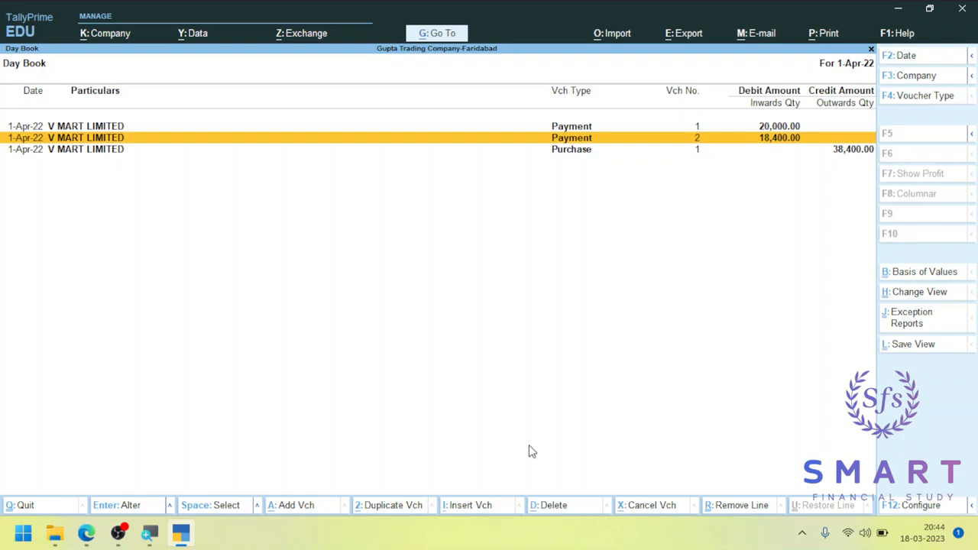
{"action": "key", "text": "Return"}
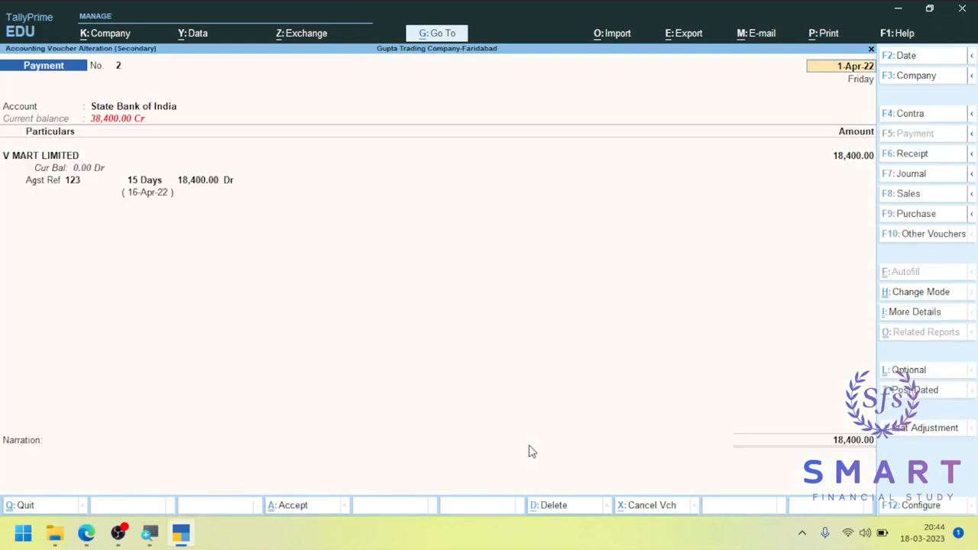
- Keep the voucher's entries up to the total and set the bank allocation's transaction type to Cheque
{"action": "key", "text": "Return"}
{"action": "key", "text": "Return"}
{"action": "key", "text": "Return"}
{"action": "key", "text": "Return"}
{"action": "key", "text": "Return"}
{"action": "key", "text": "Return"}
{"action": "key", "text": "Return"}
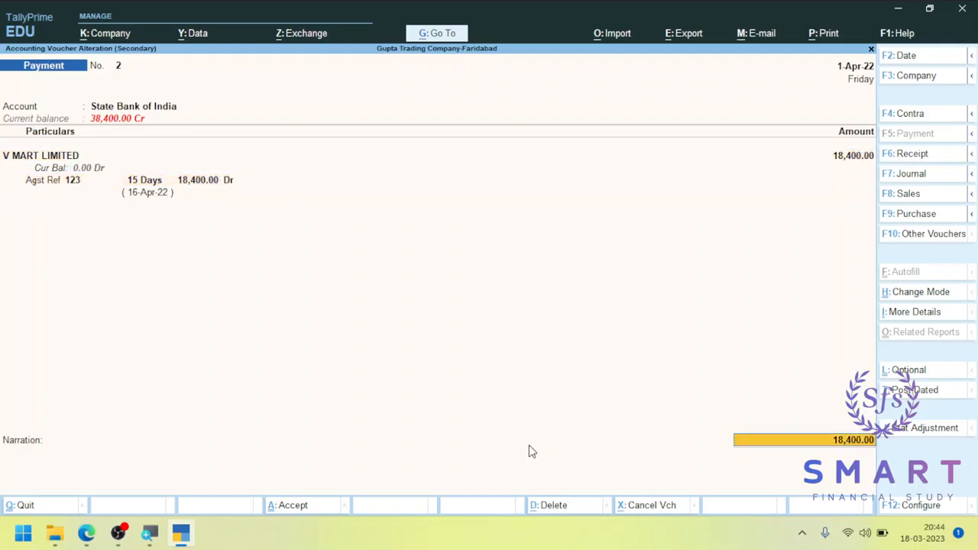
{"action": "key", "text": "Return"}
{"action": "type", "text": "c"}
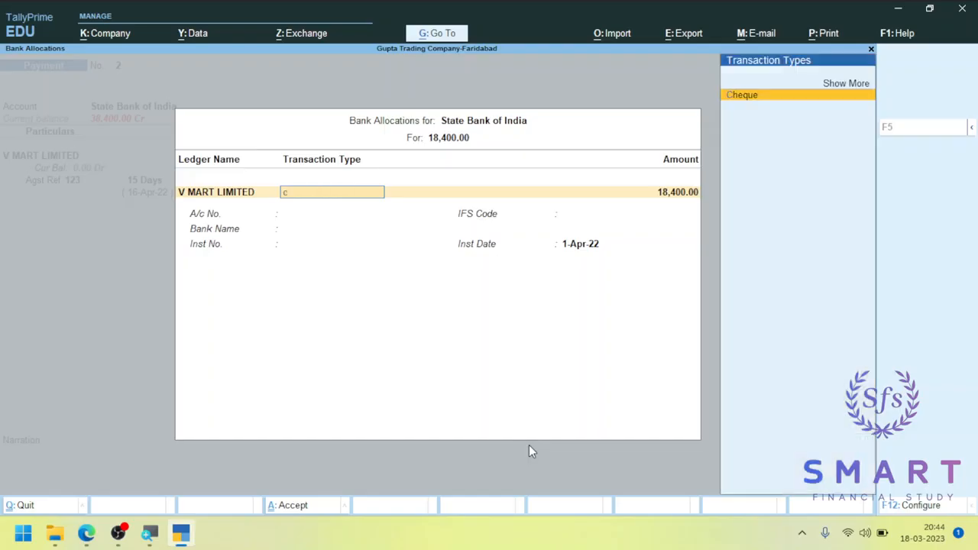
{"action": "key", "text": "Return"}
{"action": "key", "text": "Return"}
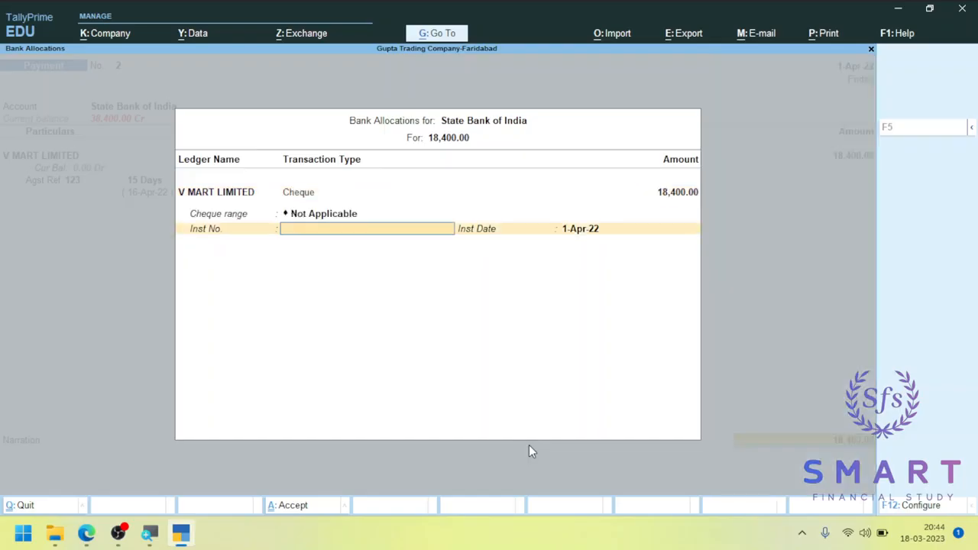
{"action": "key", "text": "BackSpace"}
{"action": "key", "text": "Down"}
{"action": "key", "text": "Return"}
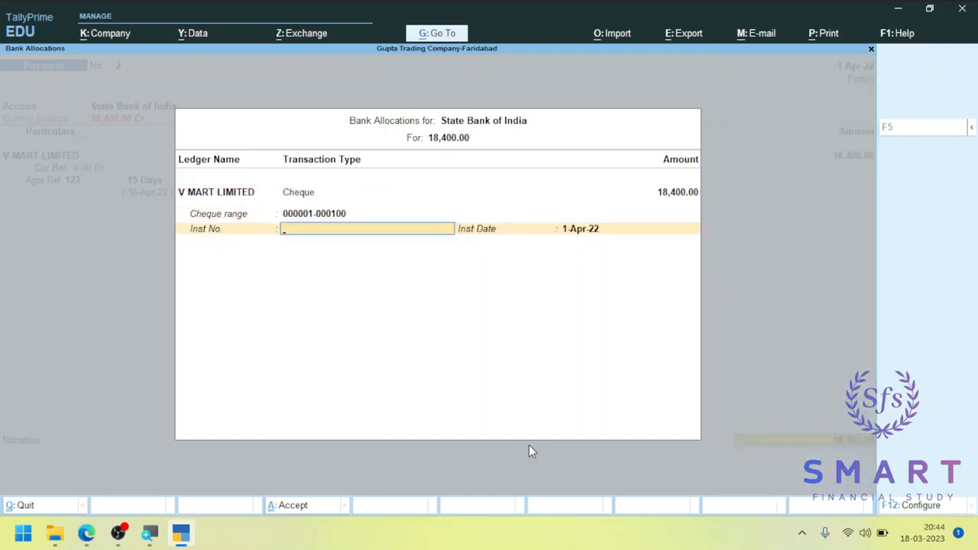
{"action": "type", "text": "000009"}
{"action": "key", "text": "Return"}
- Try to set the allocation's instrument date to 10-04-2022
{"action": "type", "text": "10-04"}
{"action": "key", "text": "BackSpace"}
{"action": "key", "text": "BackSpace"}
{"action": "key", "text": "BackSpace"}
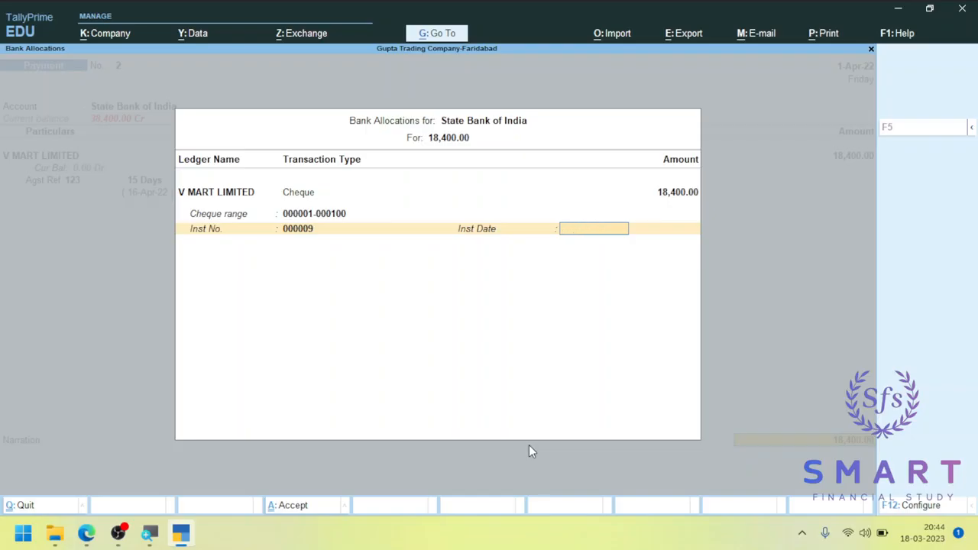
{"action": "type", "text": "10-04-2022"}
{"action": "key", "text": "BackSpace"}
{"action": "key", "text": "BackSpace"}
{"action": "key", "text": "BackSpace"}
{"action": "key", "text": "BackSpace"}
{"action": "key", "text": "BackSpace"}
{"action": "key", "text": "BackSpace"}
{"action": "key", "text": "BackSpace"}
{"action": "key", "text": "BackSpace"}
{"action": "key", "text": "BackSpace"}
- Confirm 1-Apr-22 as the instrument date, recheck the bank allocation, and accept the payment voucher without printing it
{"action": "key", "text": "Return"}
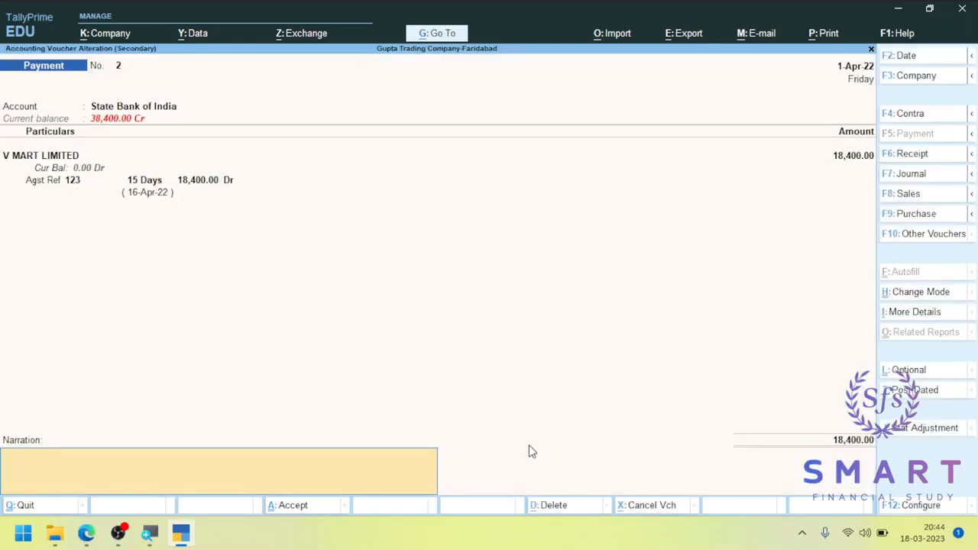
{"action": "left_click", "coordinate": [870, 443]}
{"action": "left_click", "coordinate": [871, 441]}
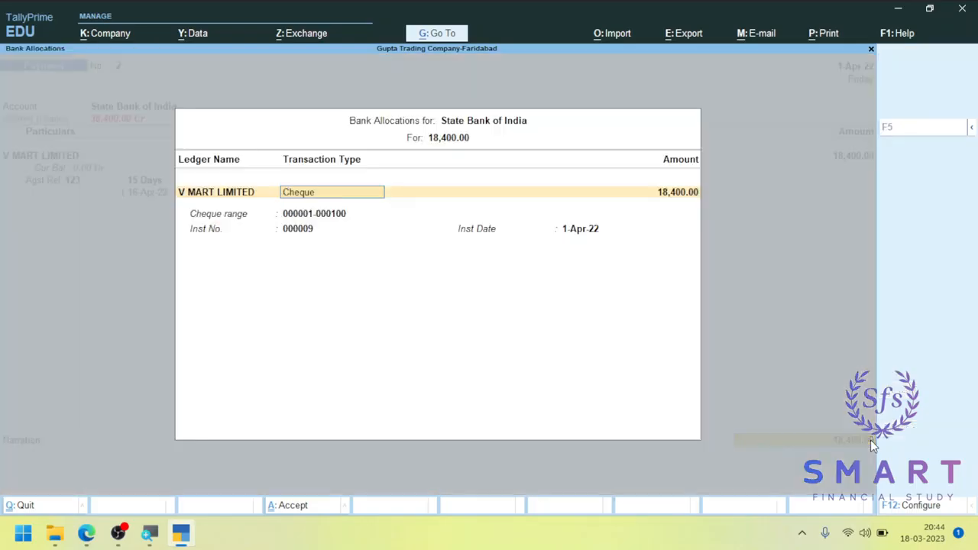
{"action": "key", "text": "ctrl+a"}
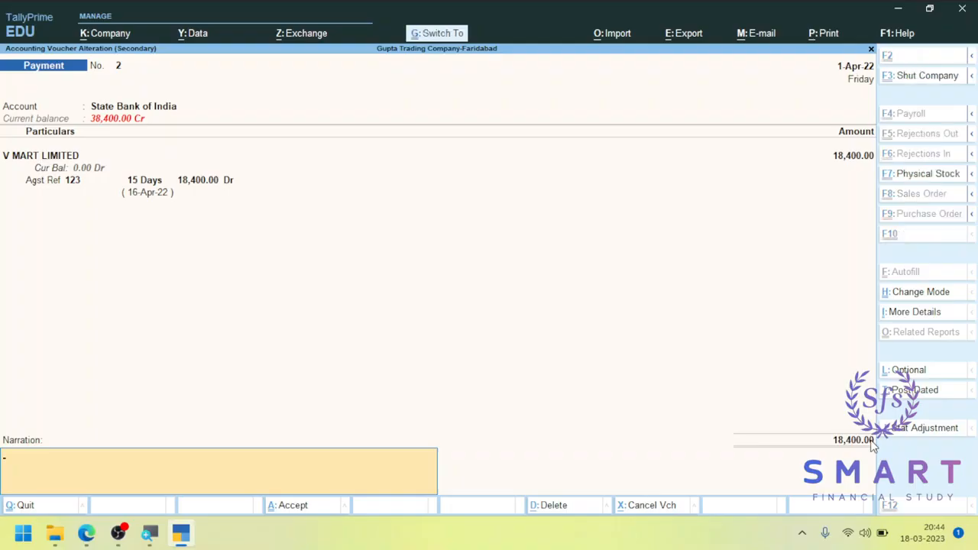
{"action": "key", "text": "ctrl+a"}
{"action": "key", "text": "Escape"}
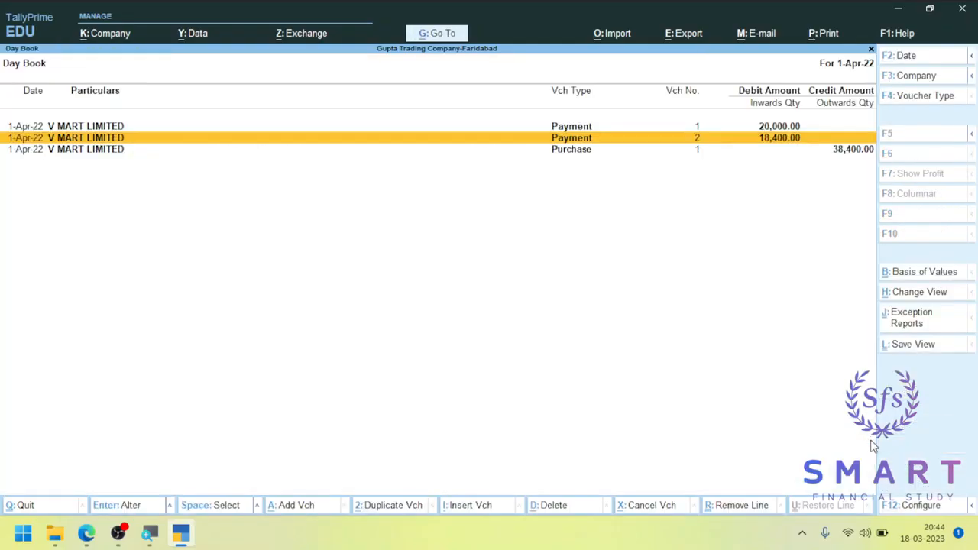
{"action": "key", "text": "Return"}
{"action": "type", "text": "10"}
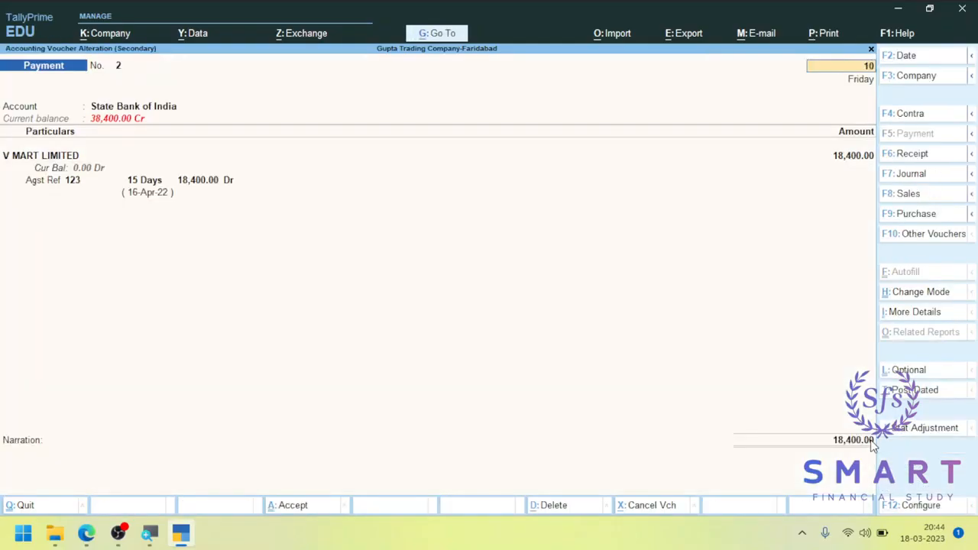
{"action": "key", "text": "Escape"}
{"action": "key", "text": "Return"}
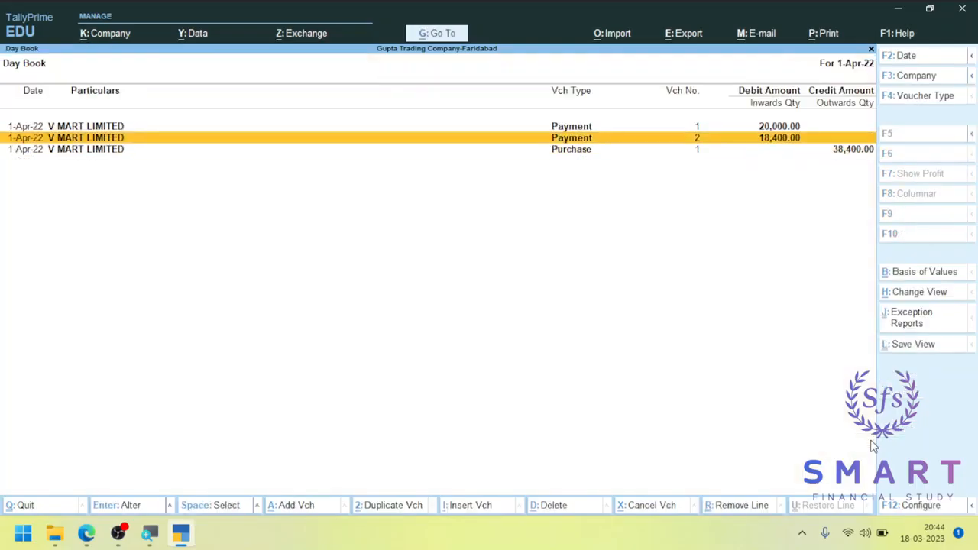
- Open the Cheque Printing report for State Bank of India from Banking and include printed cheques
{"action": "key", "text": "Up"}
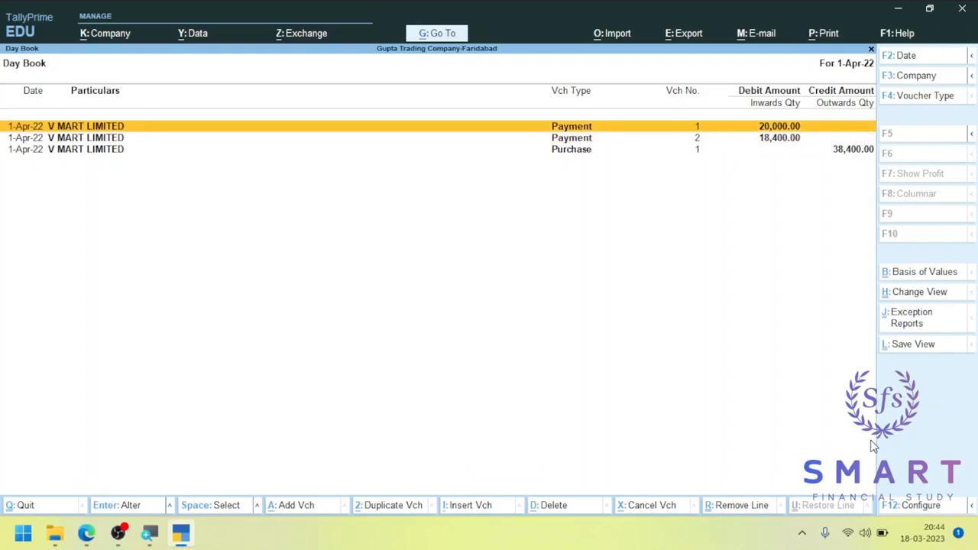
{"action": "key", "text": "Escape"}
{"action": "key", "text": "Down"}
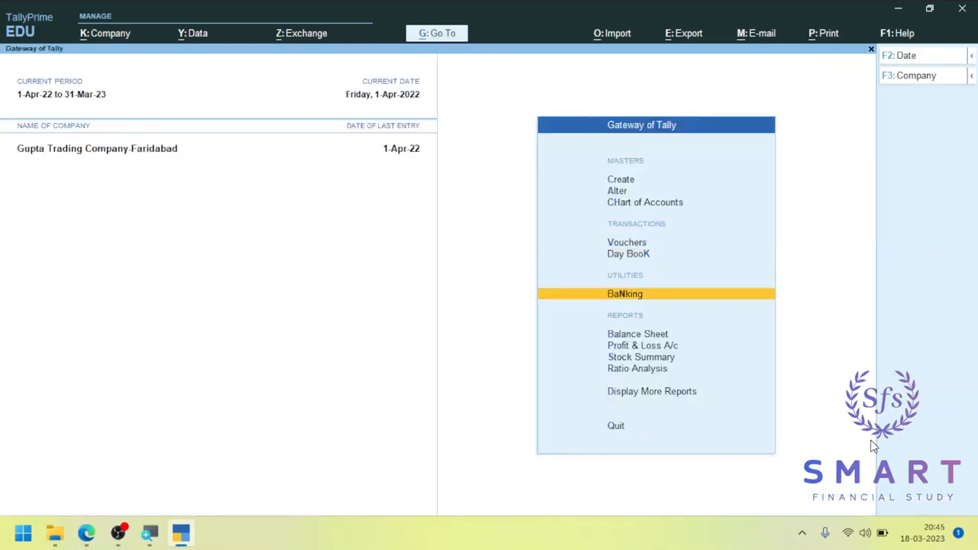
{"action": "key", "text": "Return"}
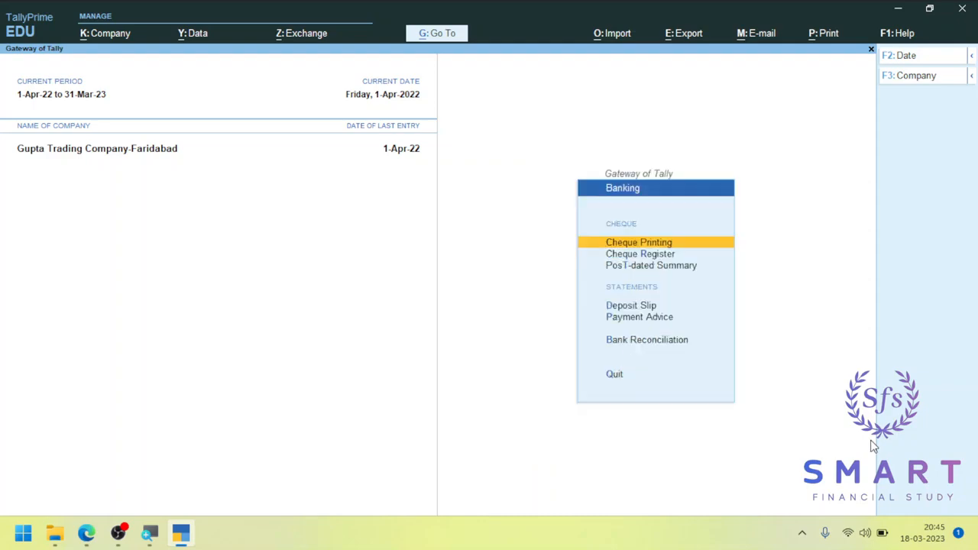
{"action": "key", "text": "Return"}
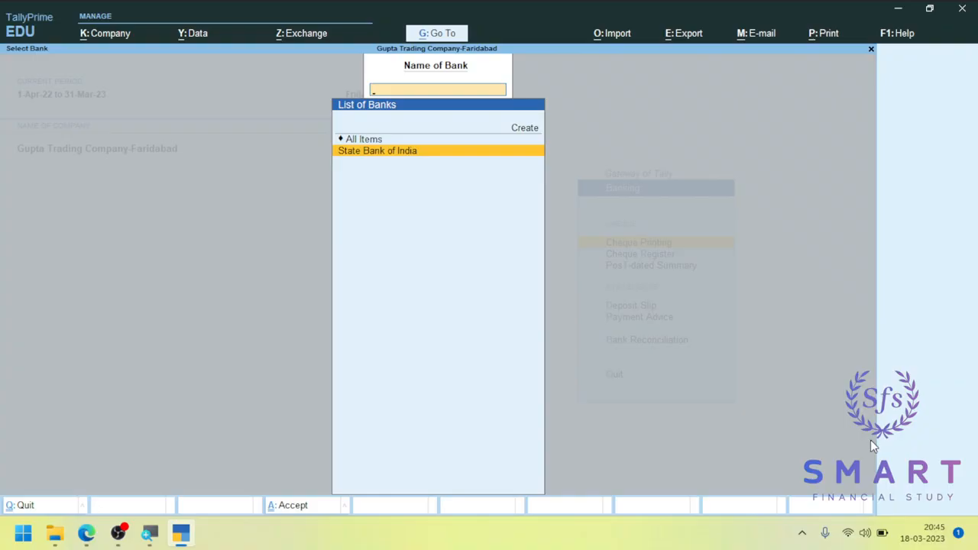
{"action": "key", "text": "Return"}
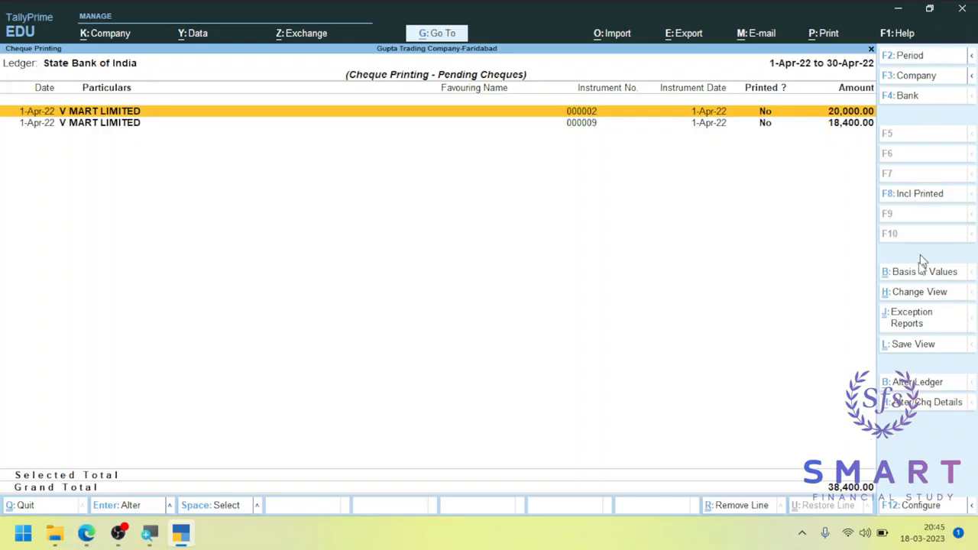
{"action": "left_click", "coordinate": [915, 195]}
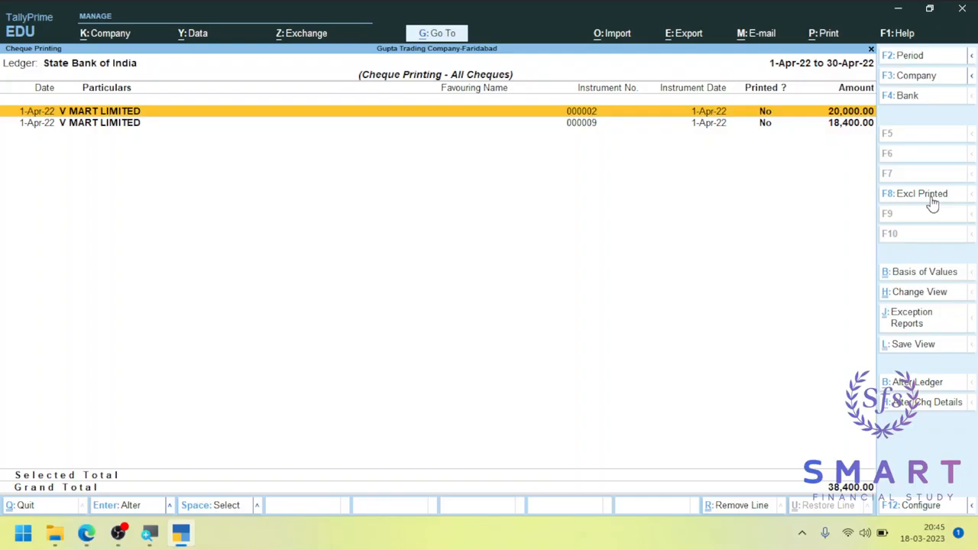
- Close the Cheque Printing report and open the Cheque Register from Banking
{"action": "key", "text": "Escape"}
{"action": "key", "text": "Escape"}
{"action": "key", "text": "Escape"}
{"action": "key", "text": "Down"}
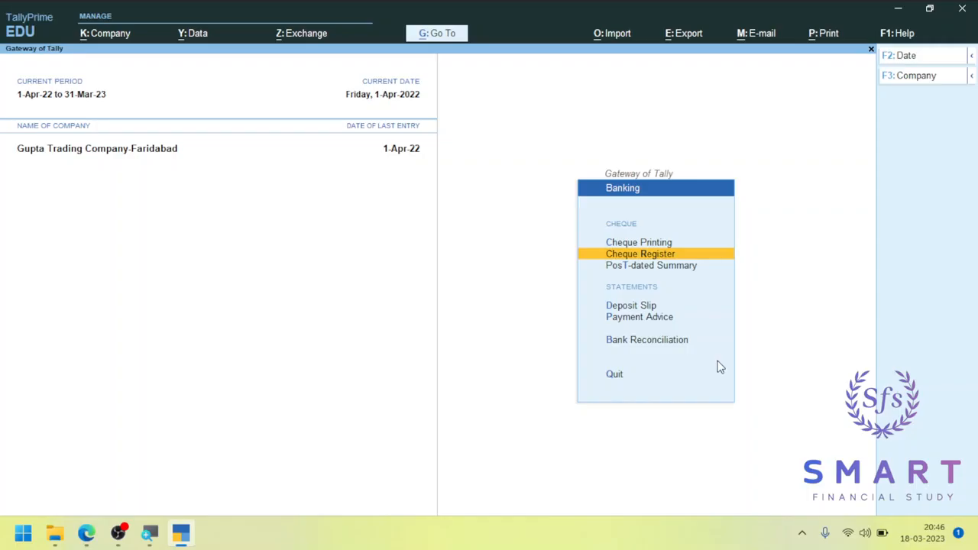
{"action": "key", "text": "Return"}
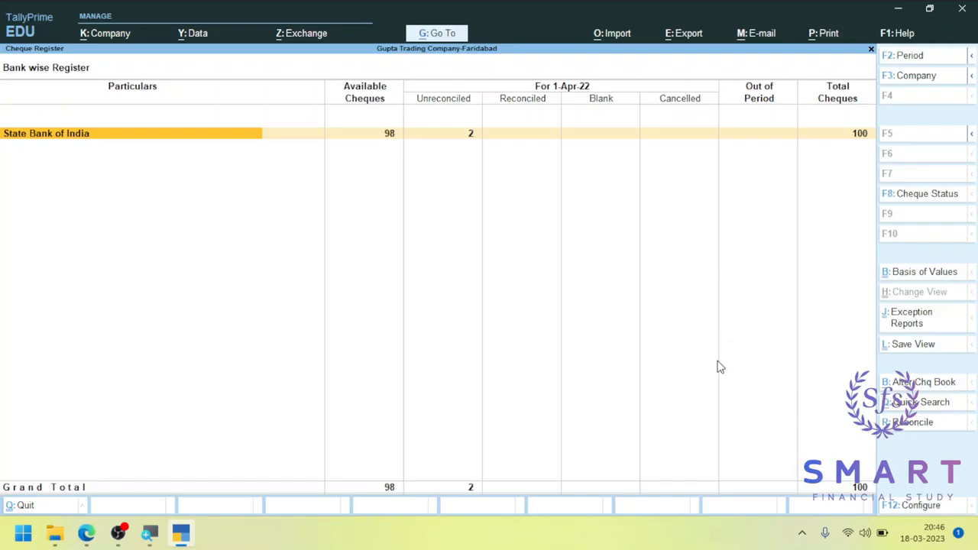
- Examine State Bank of India's available, unreconciled, reconciled, blank and cancelled cheque columns in the register
{"action": "key", "text": "Right"}
{"action": "key", "text": "Right"}
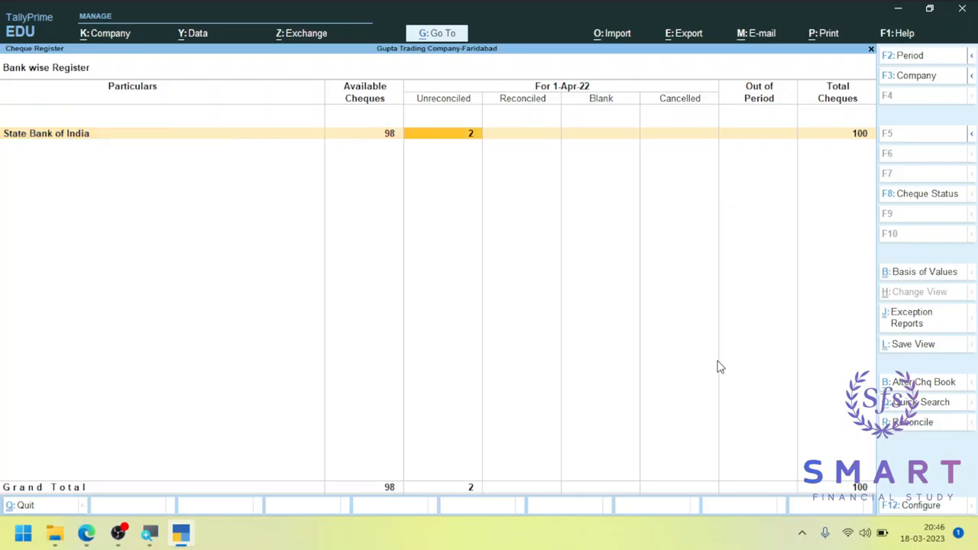
{"action": "key", "text": "Right"}
{"action": "key", "text": "Right"}
{"action": "key", "text": "Right"}
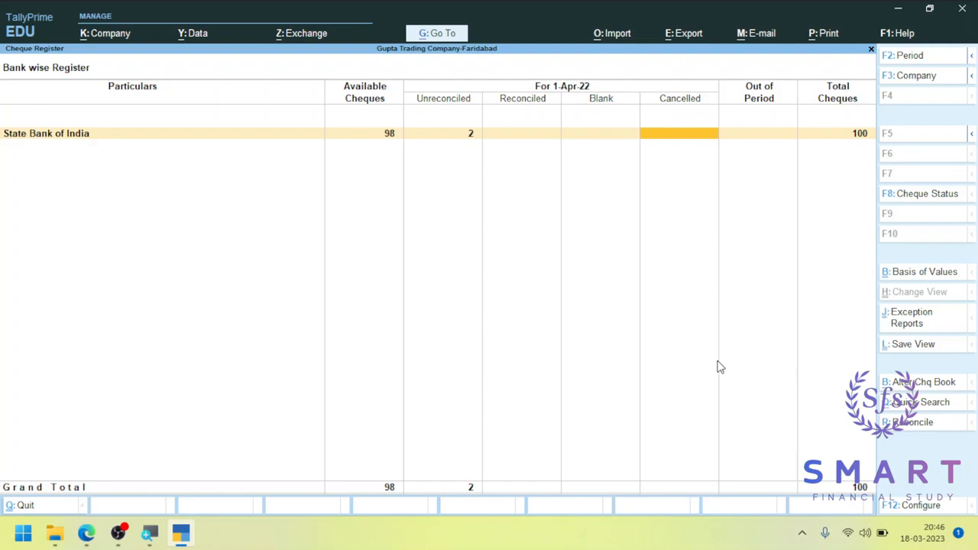
{"action": "key", "text": "Left"}
{"action": "key", "text": "Left"}
{"action": "key", "text": "Left"}
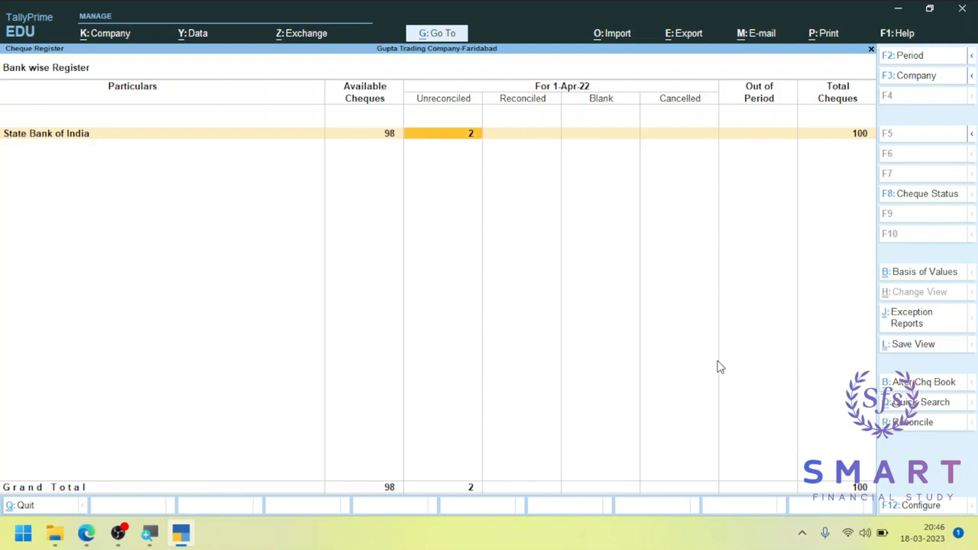
{"action": "key", "text": "Left"}
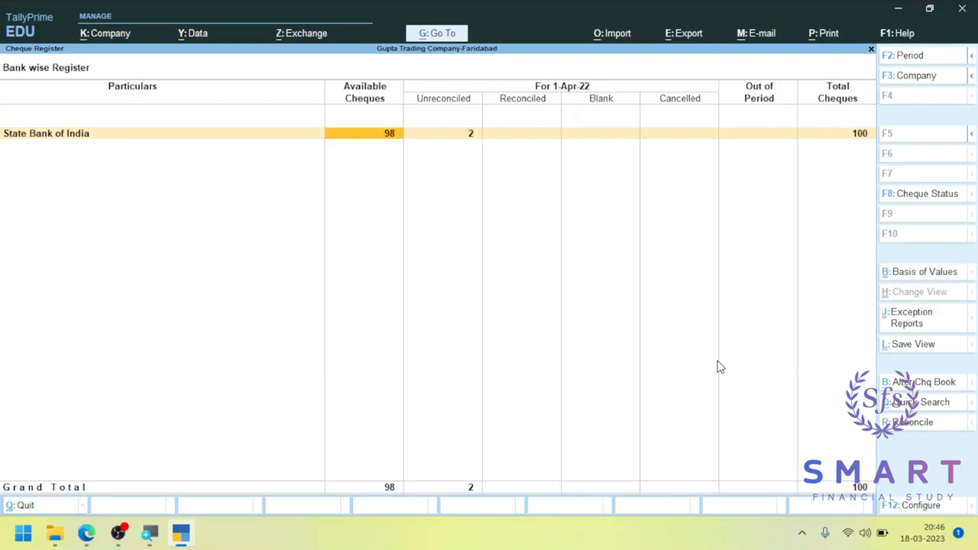
{"action": "key", "text": "Right"}
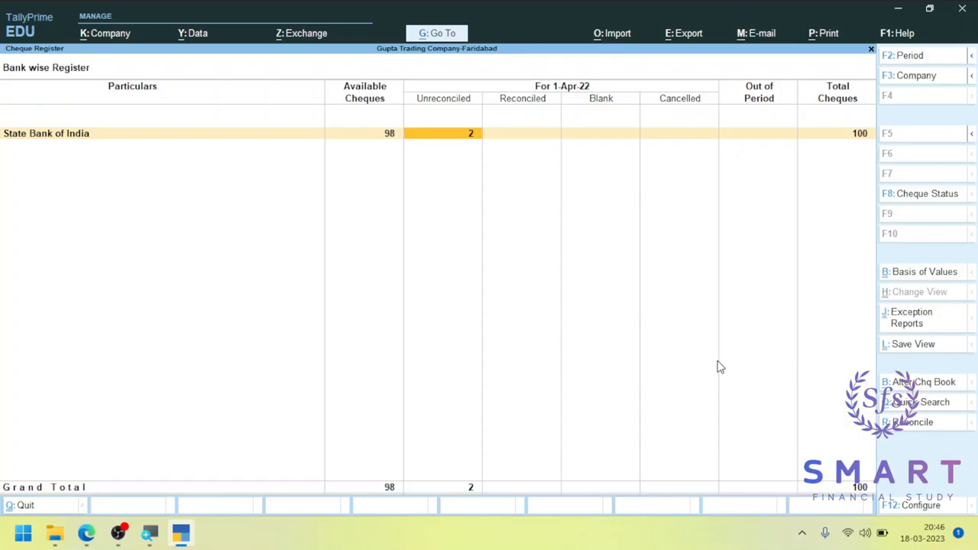
{"action": "key", "text": "Left"}
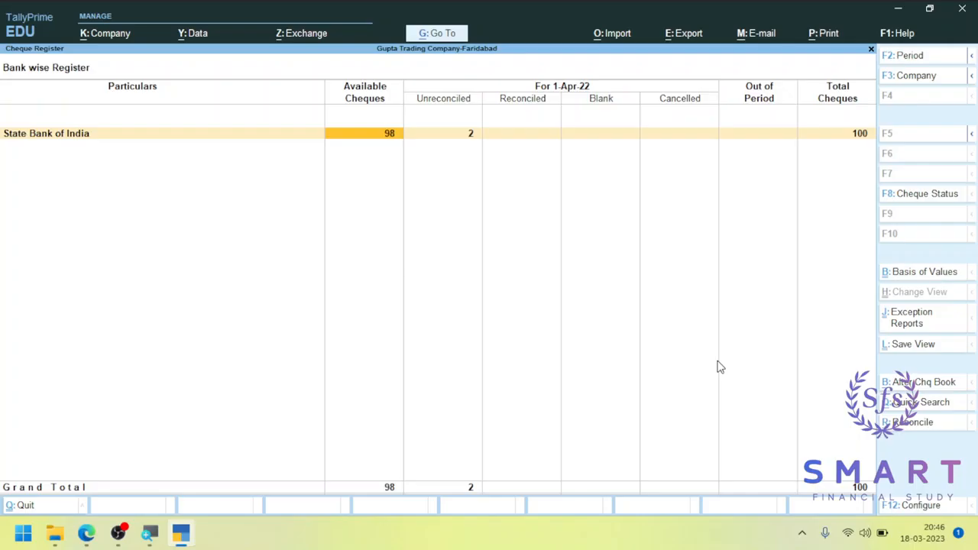
{"action": "key", "text": "Return"}
{"action": "key", "text": "Return"}
{"action": "key", "text": "Down"}
{"action": "key", "text": "Down"}
{"action": "key", "text": "Down"}
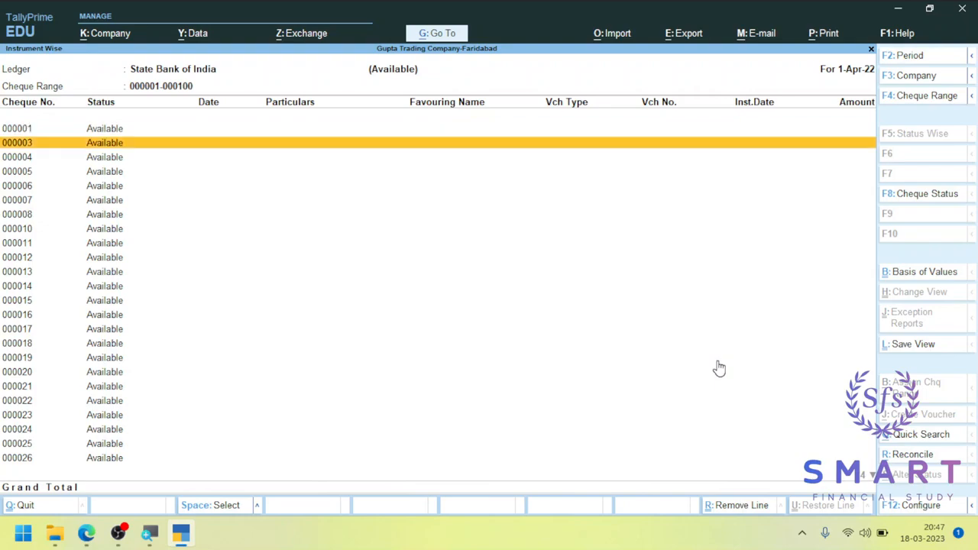
{"action": "key", "text": "Down"}
{"action": "key", "text": "Up"}
{"action": "key", "text": "Up"}
{"action": "key", "text": "Escape"}
{"action": "key", "text": "Escape"}
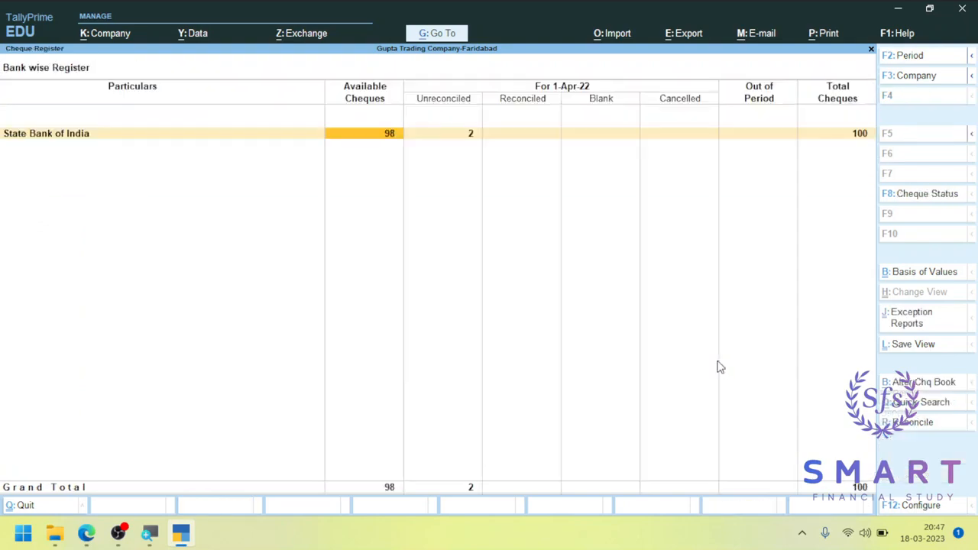
{"action": "key", "text": "Return"}
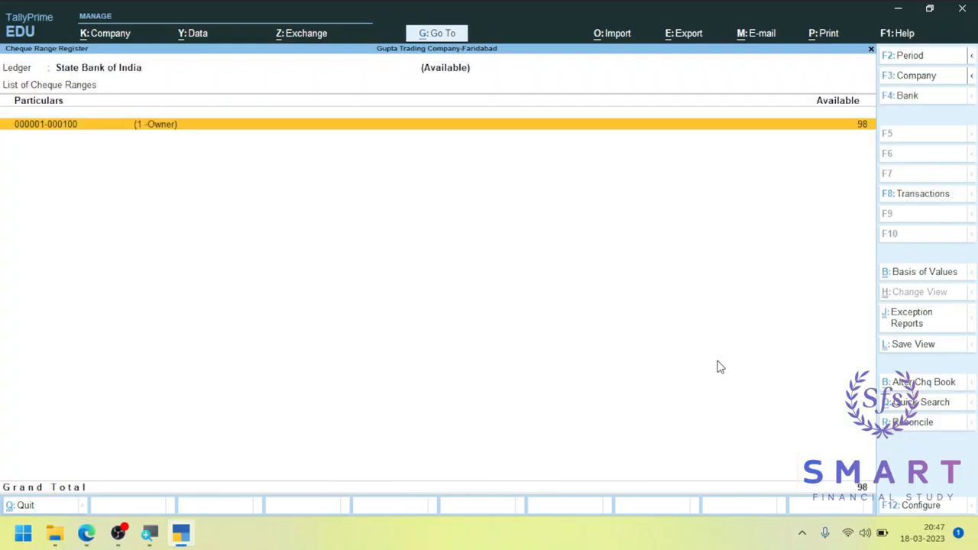
{"action": "key", "text": "Return"}
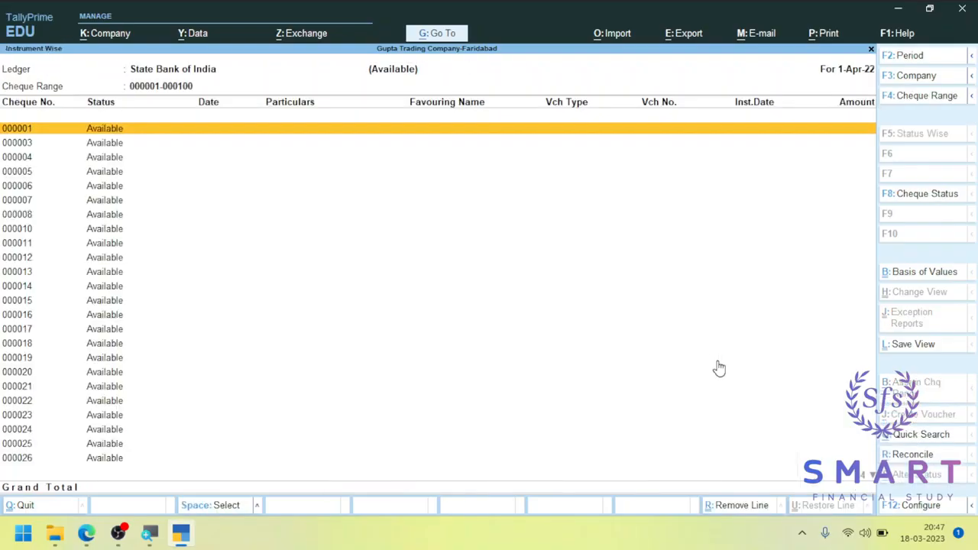
{"action": "key", "text": "Down"}
{"action": "key", "text": "Down"}
{"action": "key", "text": "Down"}
{"action": "key", "text": "Down"}
{"action": "key", "text": "Down"}
{"action": "key", "text": "Down"}
{"action": "key", "text": "Down"}
{"action": "key", "text": "Down"}
{"action": "key", "text": "Down"}
{"action": "key", "text": "Down"}
{"action": "key", "text": "Down"}
{"action": "key", "text": "Down"}
{"action": "key", "text": "Down"}
{"action": "key", "text": "Down"}
{"action": "key", "text": "Down"}
{"action": "key", "text": "Down"}
{"action": "key", "text": "Down"}
{"action": "key", "text": "Down"}
{"action": "key", "text": "Down"}
{"action": "key", "text": "Down"}
{"action": "key", "text": "Down"}
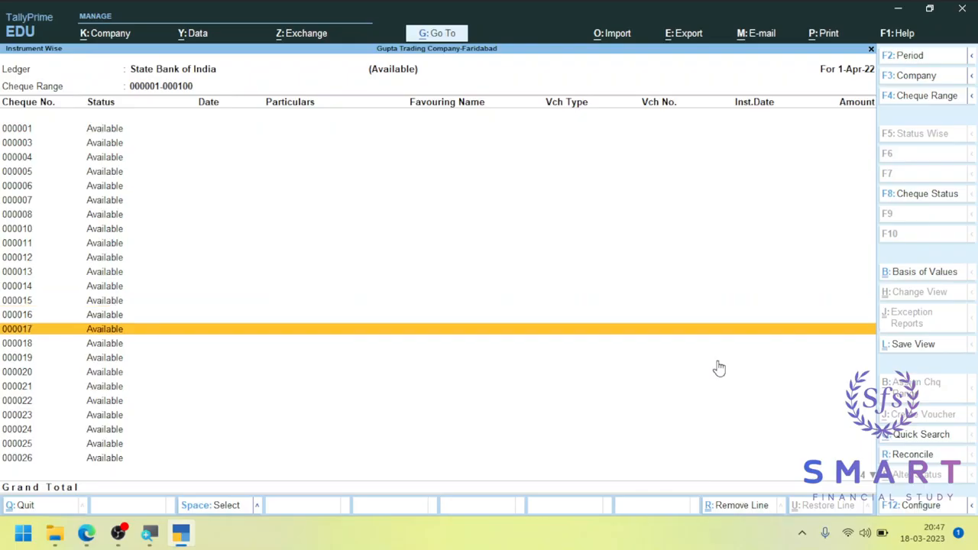
{"action": "key", "text": "Up"}
{"action": "key", "text": "Up"}
{"action": "key", "text": "Up"}
{"action": "key", "text": "Up"}
{"action": "key", "text": "Up"}
{"action": "key", "text": "Up"}
{"action": "key", "text": "Up"}
{"action": "key", "text": "Up"}
{"action": "key", "text": "Up"}
{"action": "key", "text": "Up"}
{"action": "key", "text": "Up"}
{"action": "key", "text": "Up"}
{"action": "key", "text": "Up"}
{"action": "key", "text": "Up"}
{"action": "key", "text": "Up"}
{"action": "key", "text": "Up"}
{"action": "key", "text": "Up"}
{"action": "key", "text": "Up"}
{"action": "key", "text": "Up"}
{"action": "key", "text": "Up"}
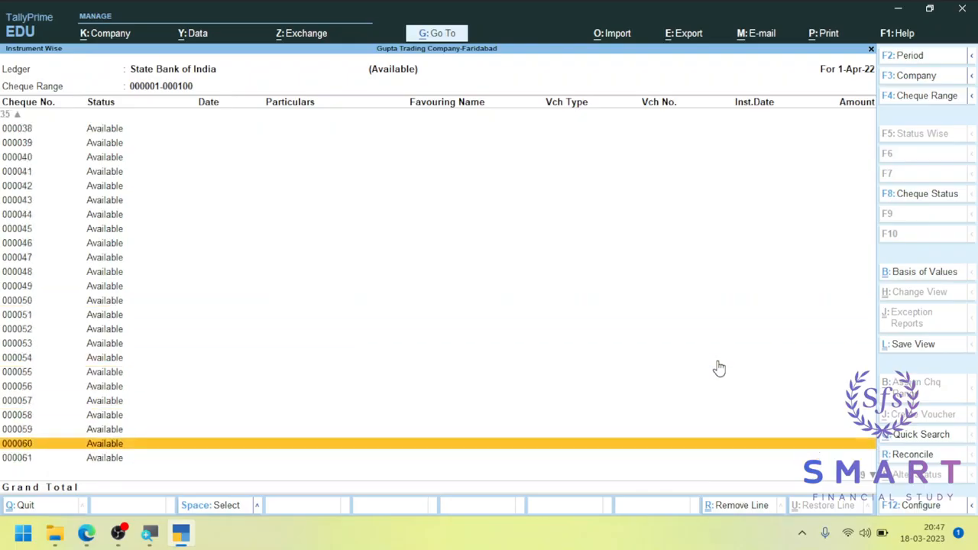
{"action": "key", "text": "Up"}
{"action": "key", "text": "Up"}
{"action": "key", "text": "Up"}
{"action": "key", "text": "Up"}
{"action": "key", "text": "Up"}
{"action": "key", "text": "Up"}
{"action": "key", "text": "Up"}
{"action": "key", "text": "Up"}
{"action": "key", "text": "Up"}
{"action": "key", "text": "Up"}
{"action": "key", "text": "Up"}
{"action": "key", "text": "Up"}
{"action": "key", "text": "Up"}
{"action": "key", "text": "Up"}
{"action": "key", "text": "Up"}
{"action": "key", "text": "Up"}
{"action": "key", "text": "Up"}
{"action": "key", "text": "Up"}
{"action": "key", "text": "Up"}
{"action": "key", "text": "Up"}
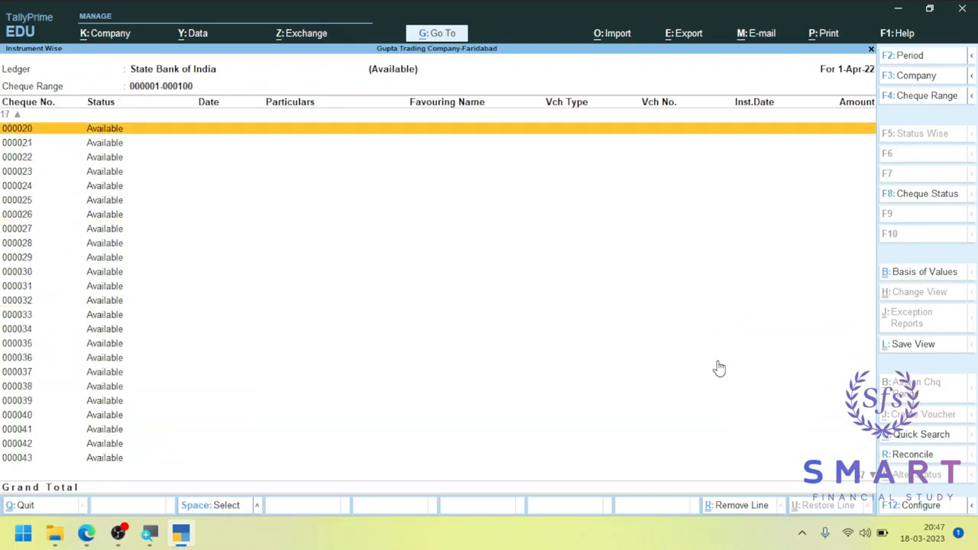
{"action": "key", "text": "Down"}
{"action": "key", "text": "Up"}
{"action": "key", "text": "Down"}
{"action": "key", "text": "Up"}
{"action": "key", "text": "Down"}
{"action": "key", "text": "Down"}
{"action": "key", "text": "Down"}
{"action": "key", "text": "Down"}
{"action": "key", "text": "Down"}
{"action": "key", "text": "Down"}
{"action": "key", "text": "Down"}
{"action": "key", "text": "Down"}
{"action": "key", "text": "Down"}
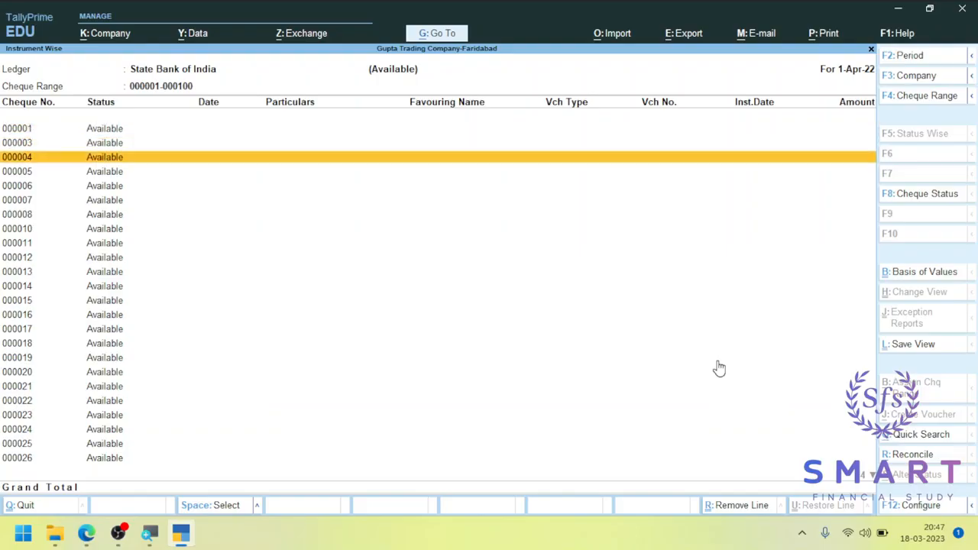
{"action": "key", "text": "Up"}
{"action": "key", "text": "Up"}
{"action": "key", "text": "Up"}
{"action": "key", "text": "Down"}
{"action": "key", "text": "Up"}
{"action": "key", "text": "Down"}
{"action": "key", "text": "Up"}
{"action": "key", "text": "Down"}
{"action": "key", "text": "Up"}
{"action": "key", "text": "Down"}
{"action": "key", "text": "Up"}
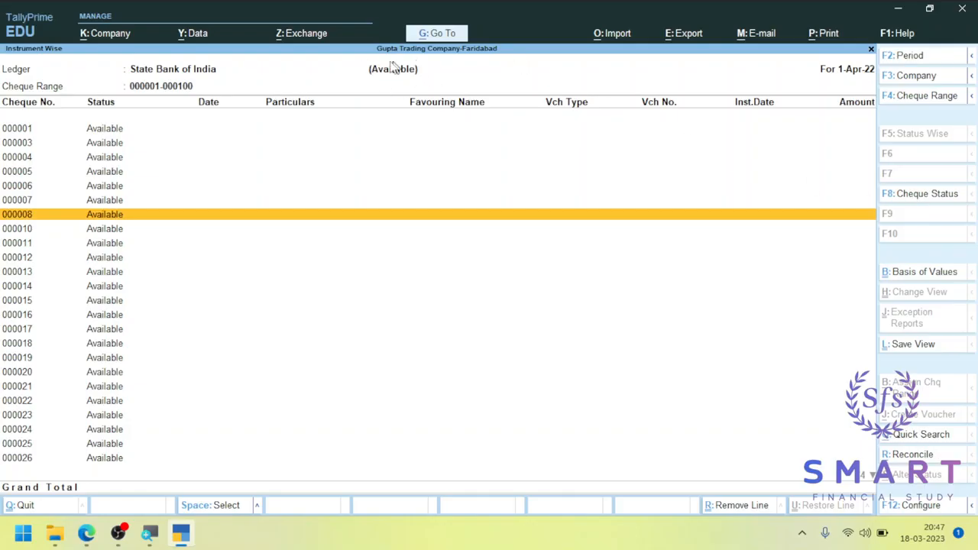
{"action": "left_click", "coordinate": [903, 197]}
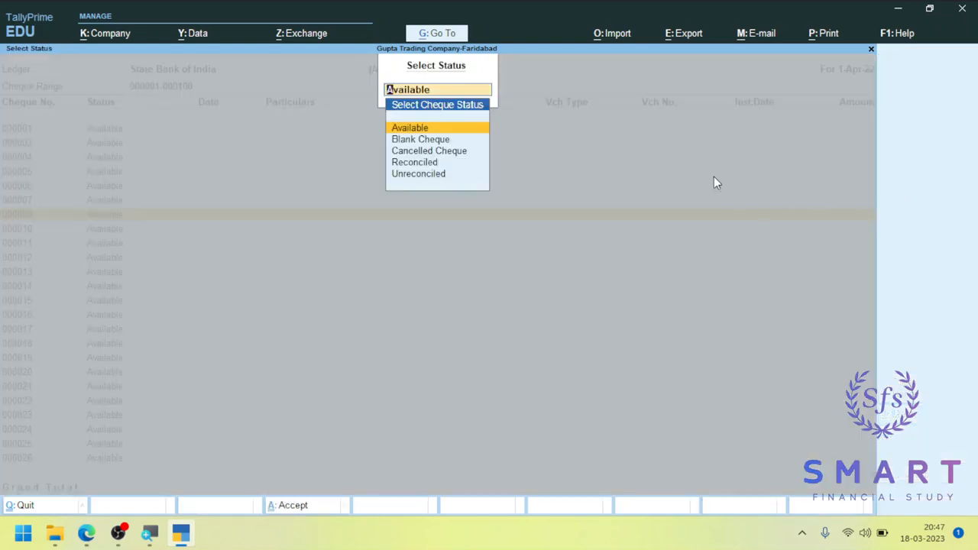
{"action": "key", "text": "Down"}
{"action": "key", "text": "Down"}
{"action": "key", "text": "Down"}
{"action": "key", "text": "Down"}
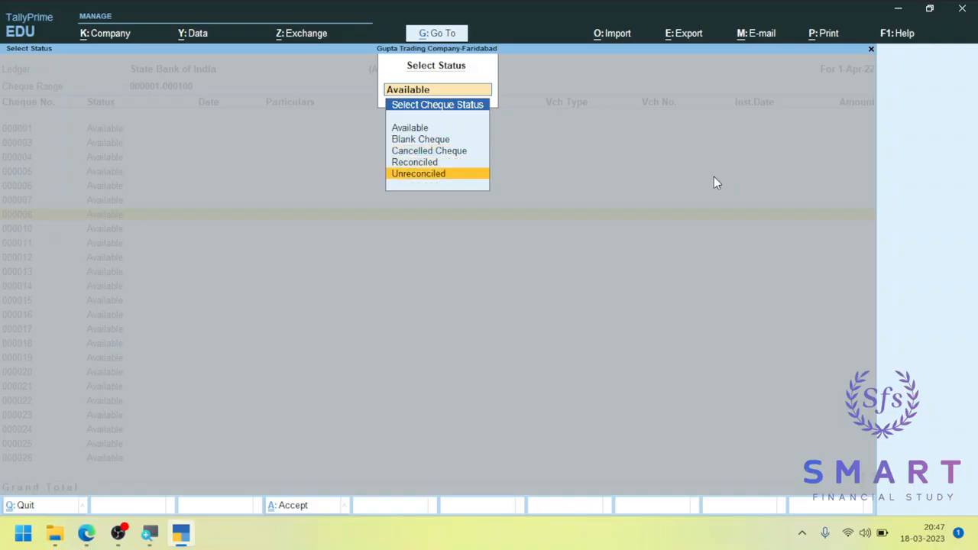
{"action": "key", "text": "Return"}
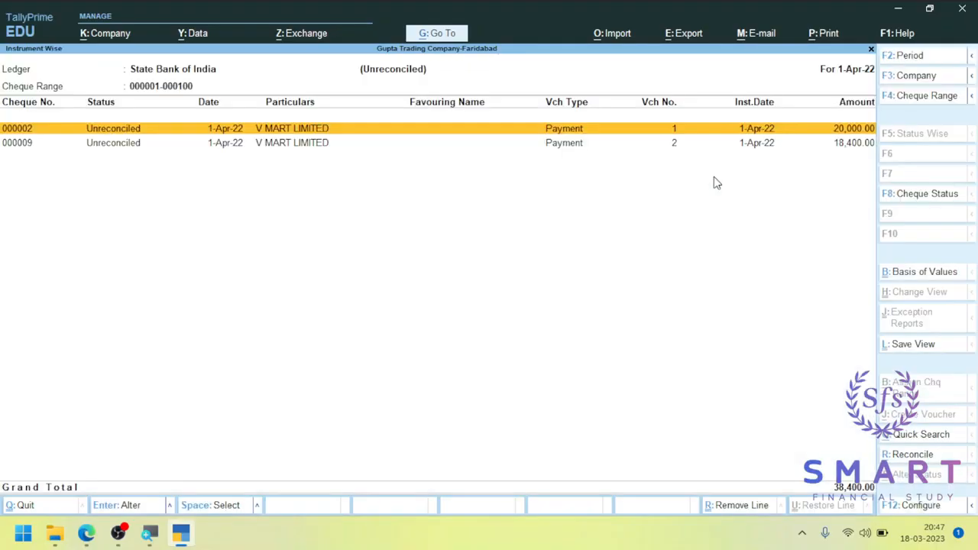
- Switch the cheque status back to Available and look through the listed cheque numbers
{"action": "left_click", "coordinate": [946, 197]}
{"action": "key", "text": "Up"}
{"action": "key", "text": "Up"}
{"action": "key", "text": "Up"}
{"action": "key", "text": "Up"}
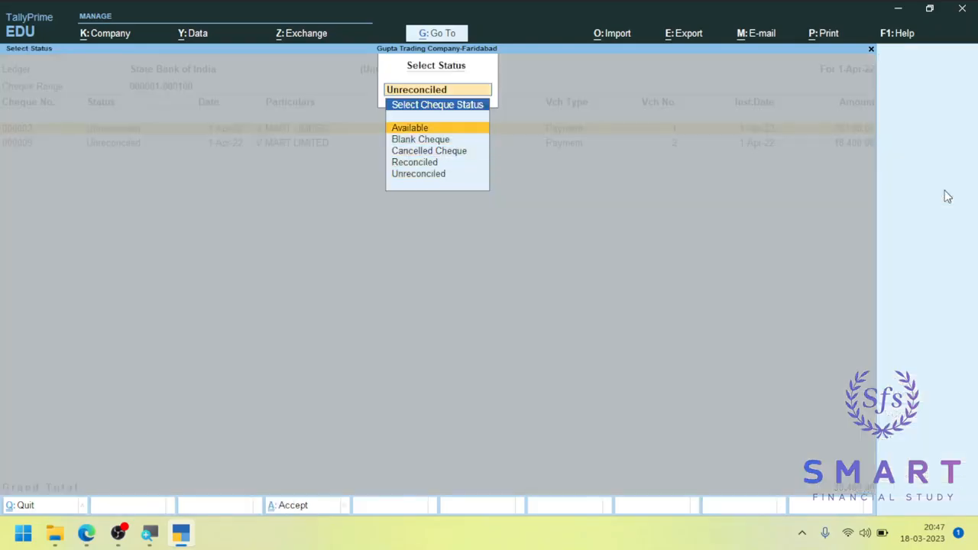
{"action": "key", "text": "Return"}
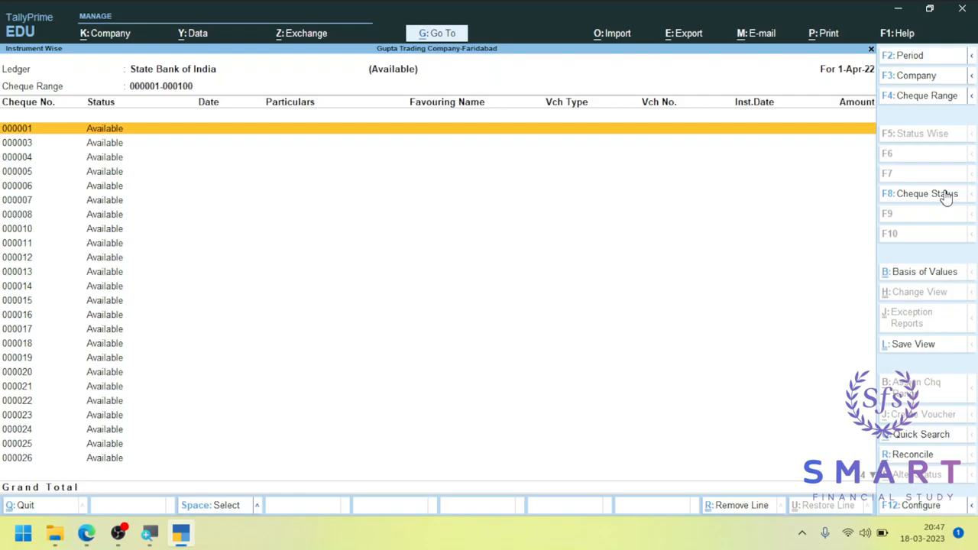
{"action": "key", "text": "Down"}
{"action": "key", "text": "Down"}
{"action": "key", "text": "Down"}
{"action": "key", "text": "Down"}
{"action": "key", "text": "Down"}
{"action": "key", "text": "Down"}
{"action": "key", "text": "Down"}
{"action": "key", "text": "Down"}
{"action": "key", "text": "Down"}
{"action": "key", "text": "Down"}
{"action": "key", "text": "Down"}
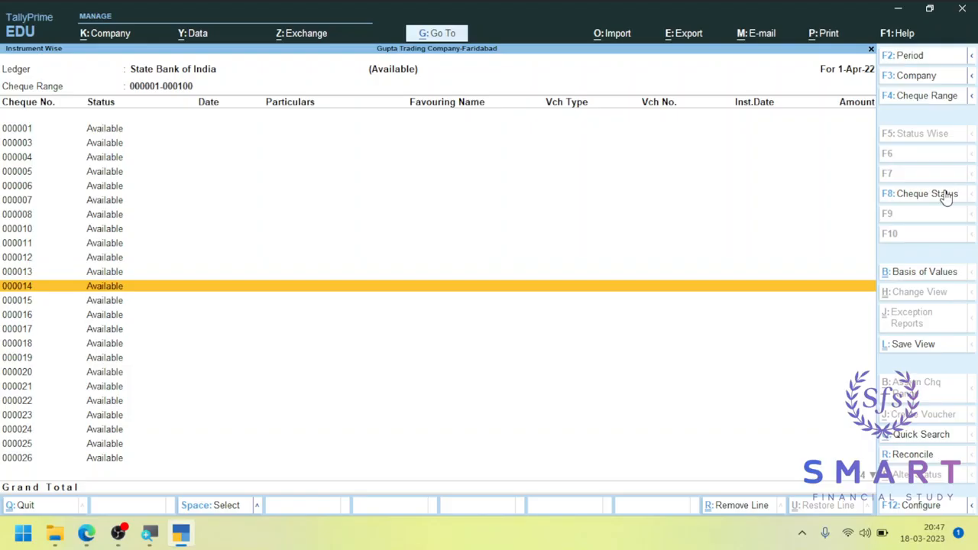
{"action": "left_click", "coordinate": [920, 275]}
{"action": "key", "text": "Escape"}
{"action": "key", "text": "Up"}
{"action": "key", "text": "Up"}
- Show the range's cheques with the status Cancelled Cheque, and return to the bank-wise register
{"action": "left_click", "coordinate": [922, 197]}
{"action": "key", "text": "Down"}
{"action": "key", "text": "Down"}
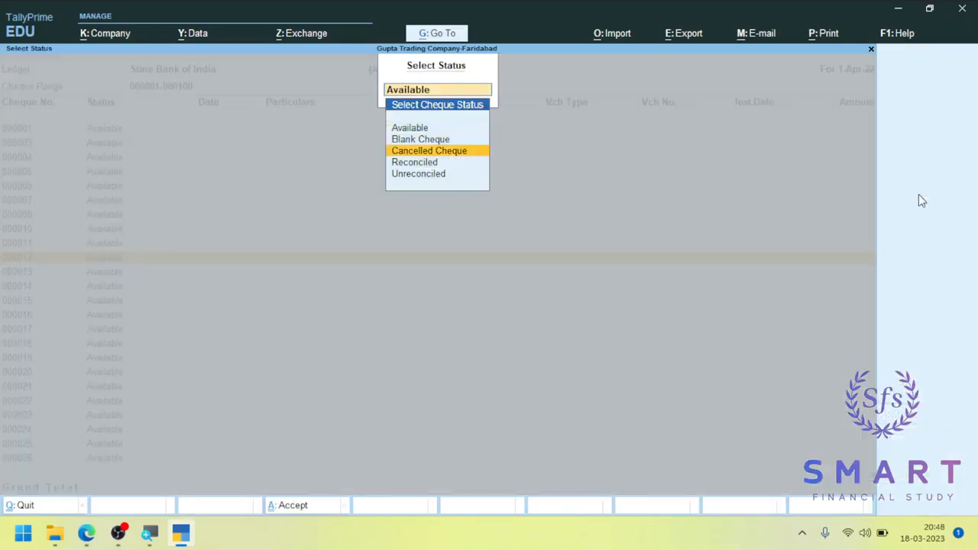
{"action": "key", "text": "Return"}
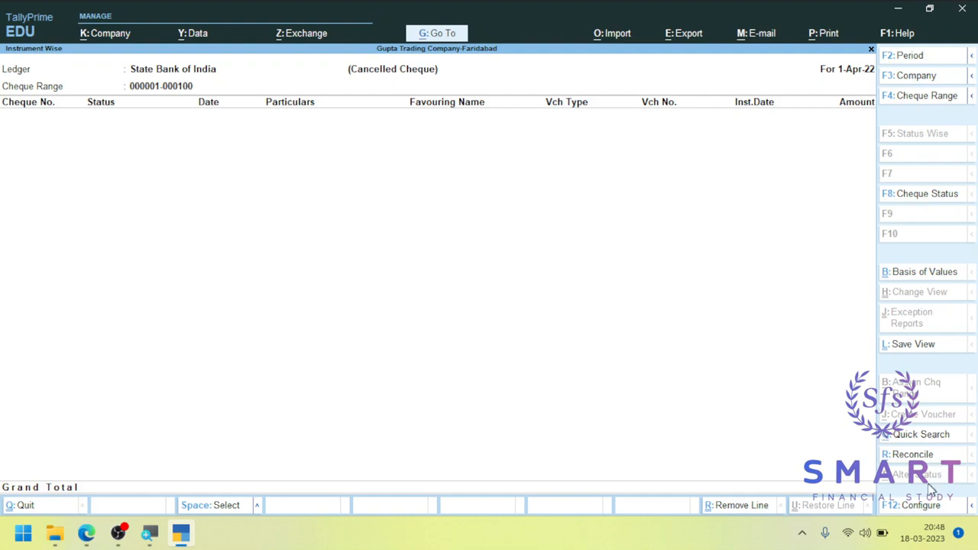
{"action": "key", "text": "Escape"}
{"action": "key", "text": "Escape"}
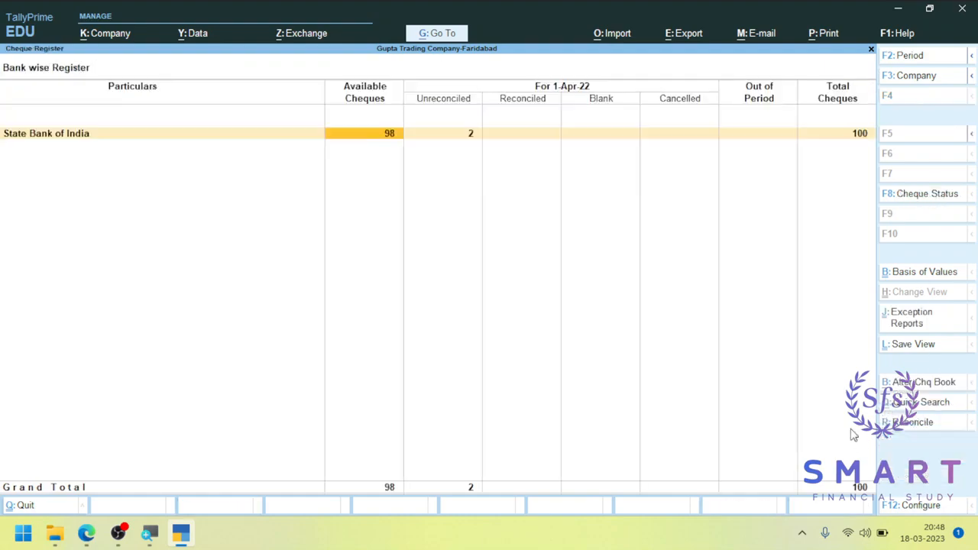
- Drill into State Bank of India's cheques from the bank-wise register, and exit back to Banking
{"action": "key", "text": "Right"}
{"action": "key", "text": "Right"}
{"action": "key", "text": "Return"}
{"action": "key", "text": "Escape"}
{"action": "key", "text": "Escape"}
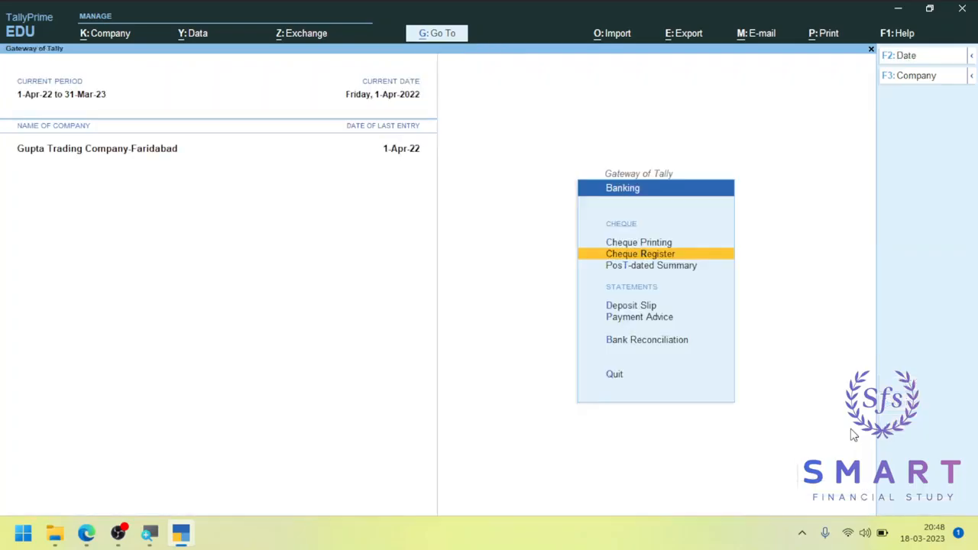
- Reopen the Cheque Register, drill into State Bank of India's cheque ranges, and list the transactions for all items
{"action": "key", "text": "alt+Tab"}
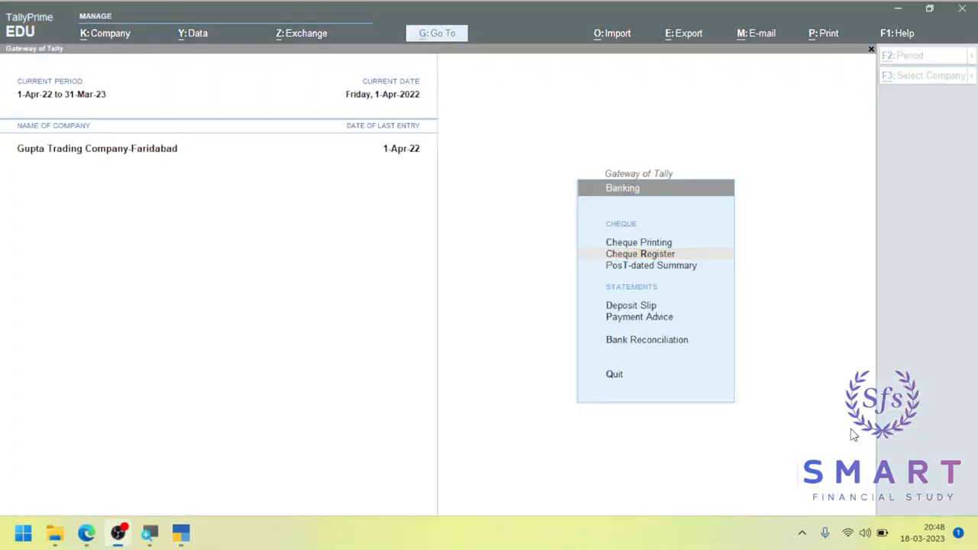
{"action": "key", "text": "Return"}
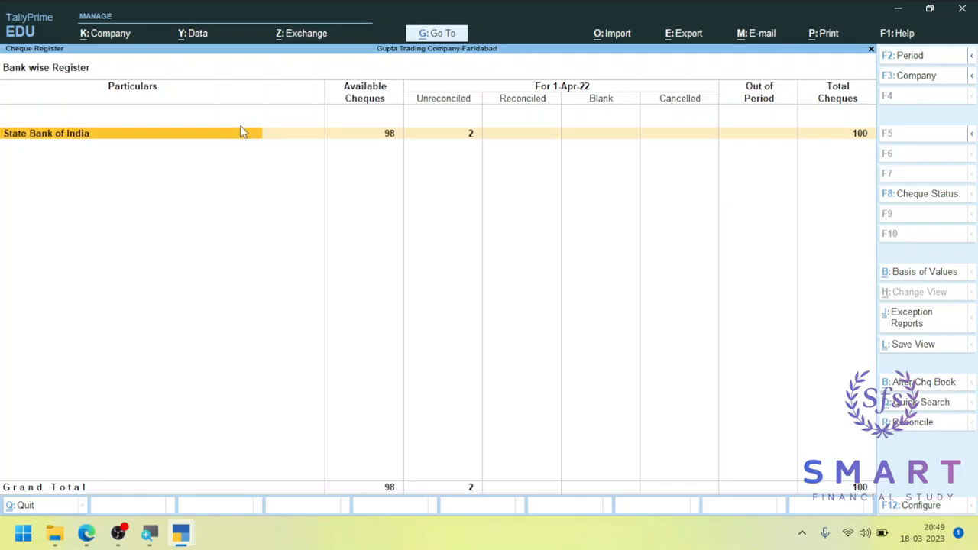
{"action": "left_click", "coordinate": [930, 195]}
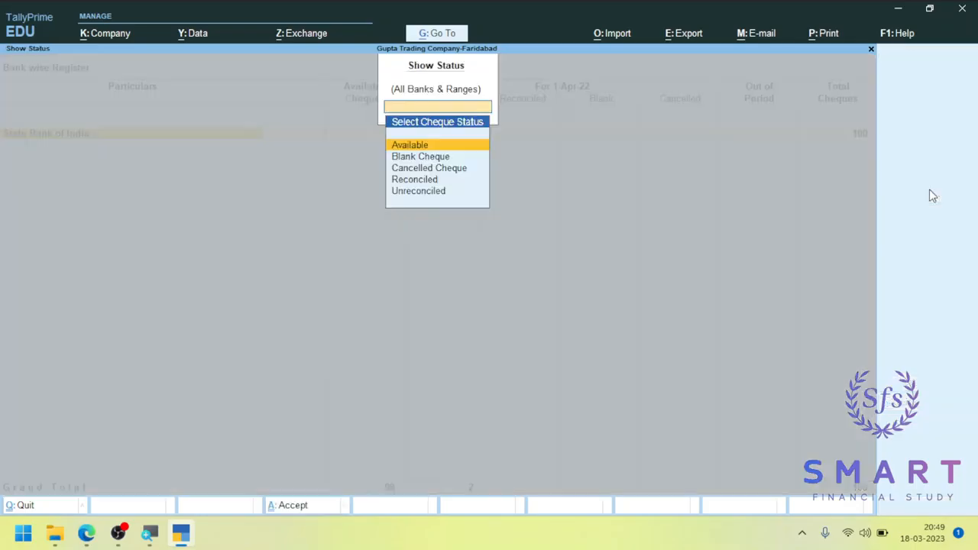
{"action": "key", "text": "Return"}
{"action": "key", "text": "Return"}
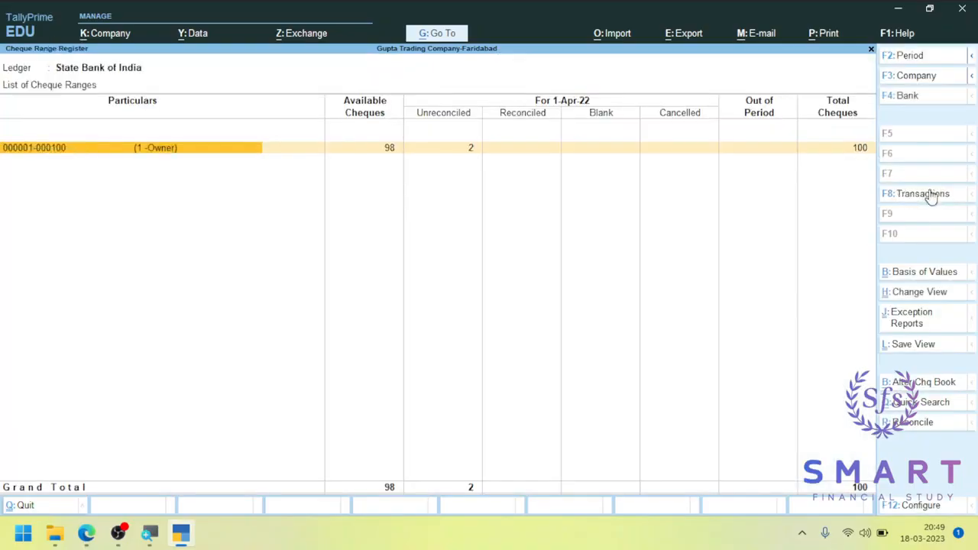
{"action": "left_click", "coordinate": [931, 195]}
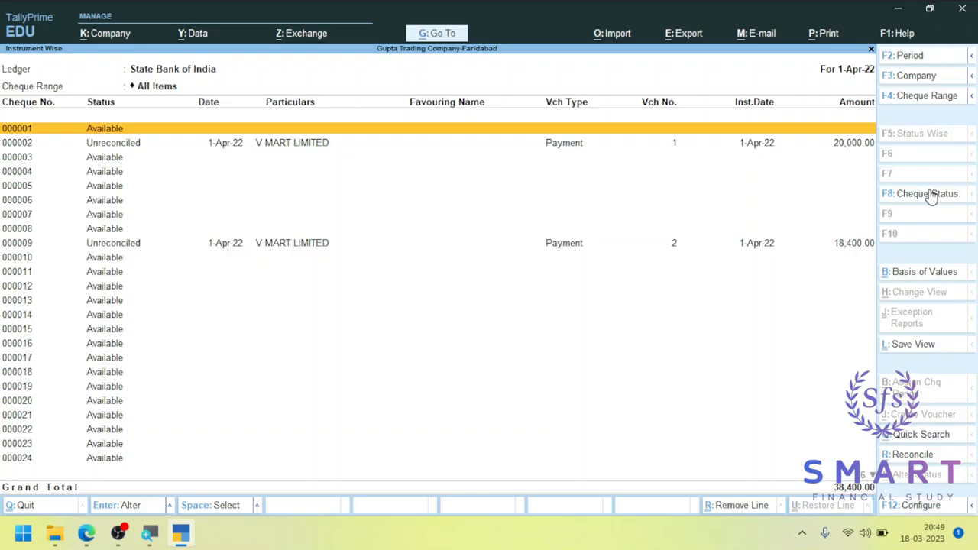
{"action": "key", "text": "space"}
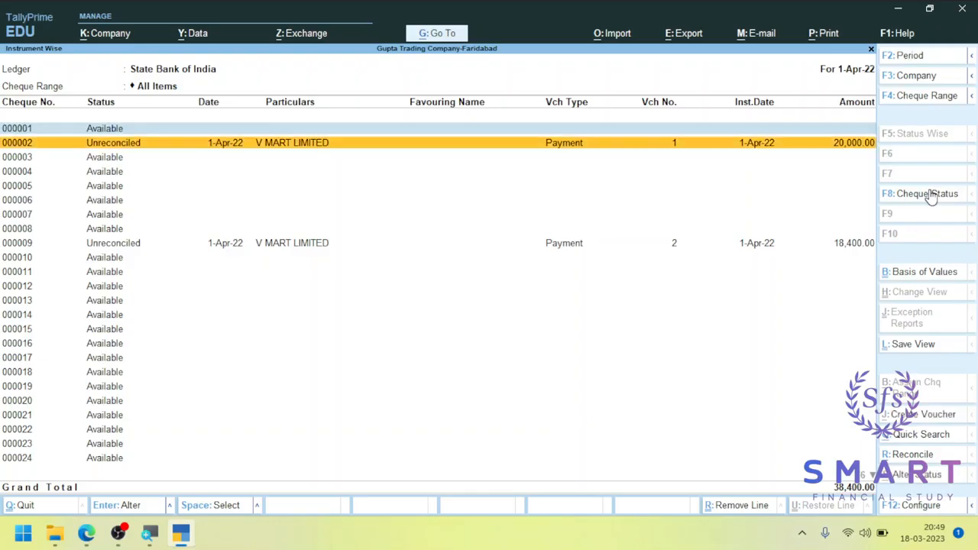
{"action": "key", "text": "space"}
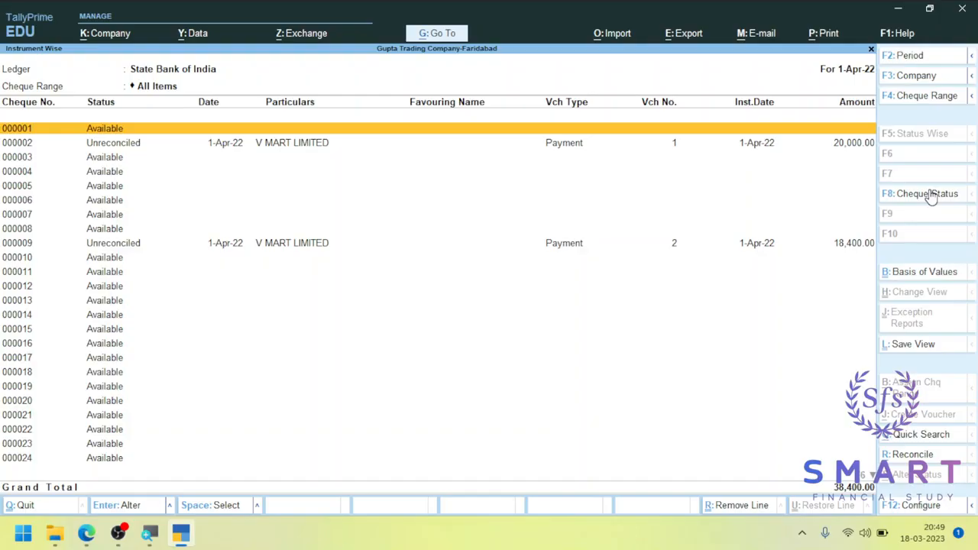
{"action": "key", "text": "Down"}
{"action": "key", "text": "Up"}
{"action": "key", "text": "space"}
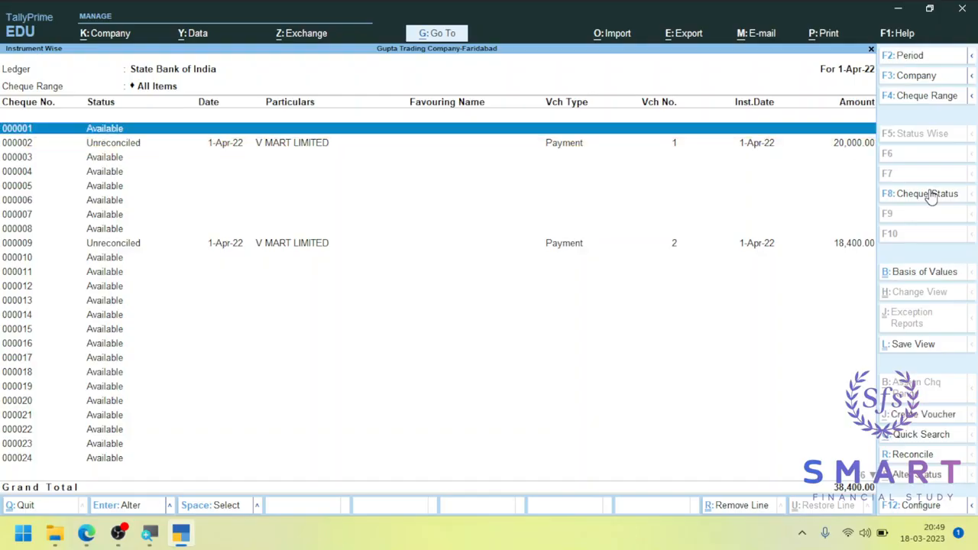
{"action": "key", "text": "space"}
{"action": "key", "text": "Down"}
{"action": "key", "text": "Up"}
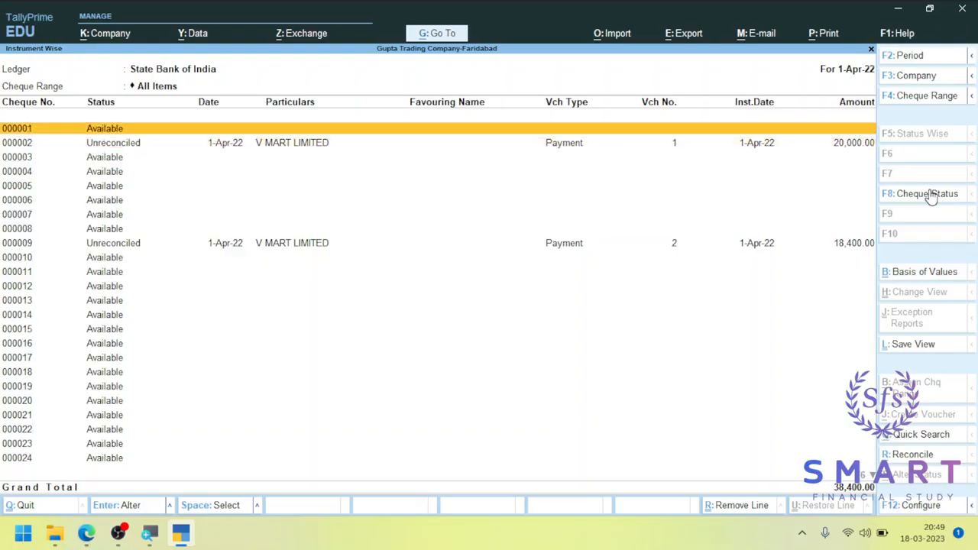
- Mark cheque 000001 as a cancelled cheque dated 1-4-2022 with the remark "Cancelled Cheque Due to Error."
{"action": "key", "text": "space"}
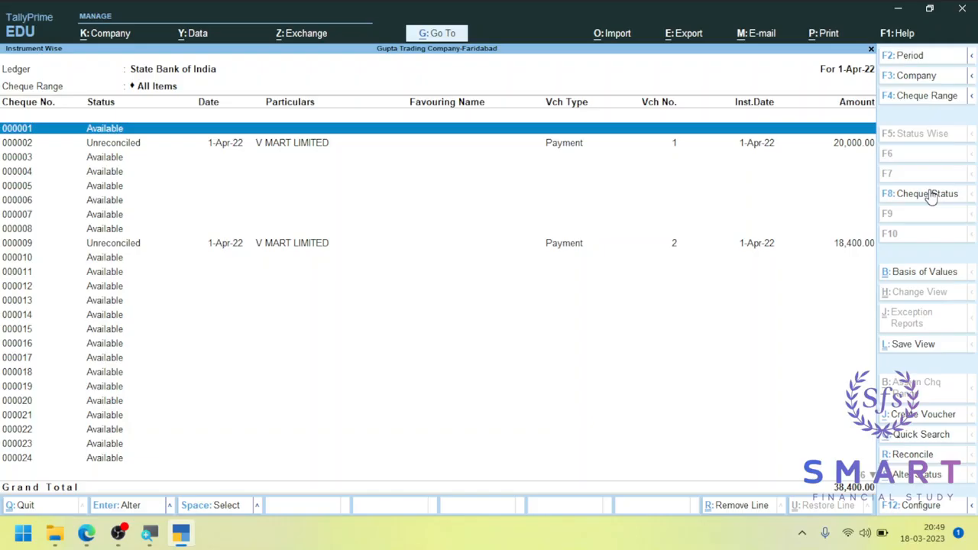
{"action": "left_click", "coordinate": [927, 194]}
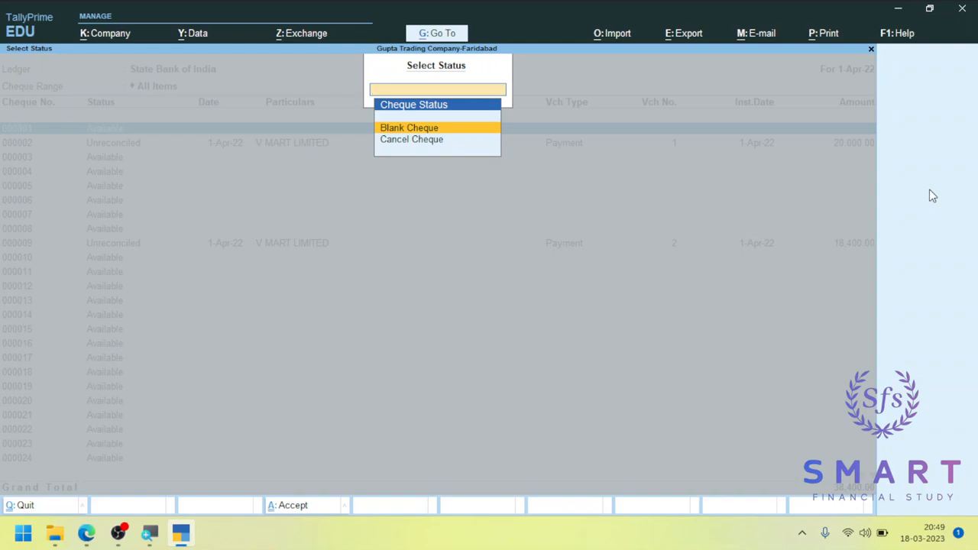
{"action": "key", "text": "Down"}
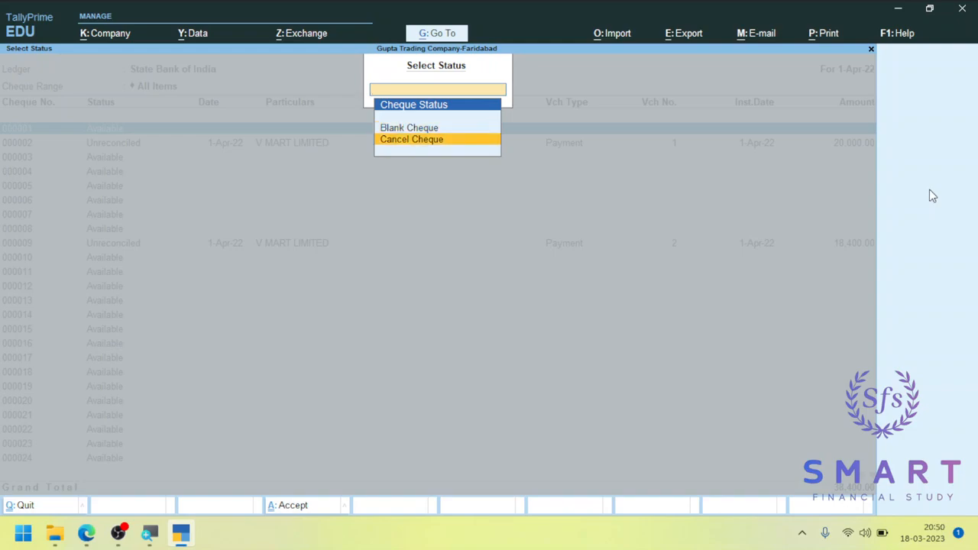
{"action": "key", "text": "Return"}
{"action": "key", "text": "Return"}
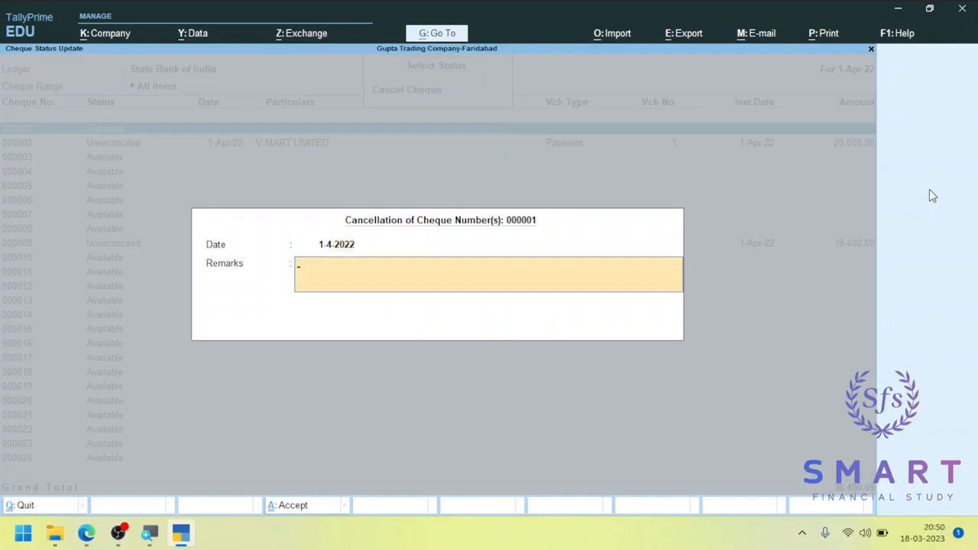
{"action": "type", "text": "Cancelled Cheque Due to Error."}
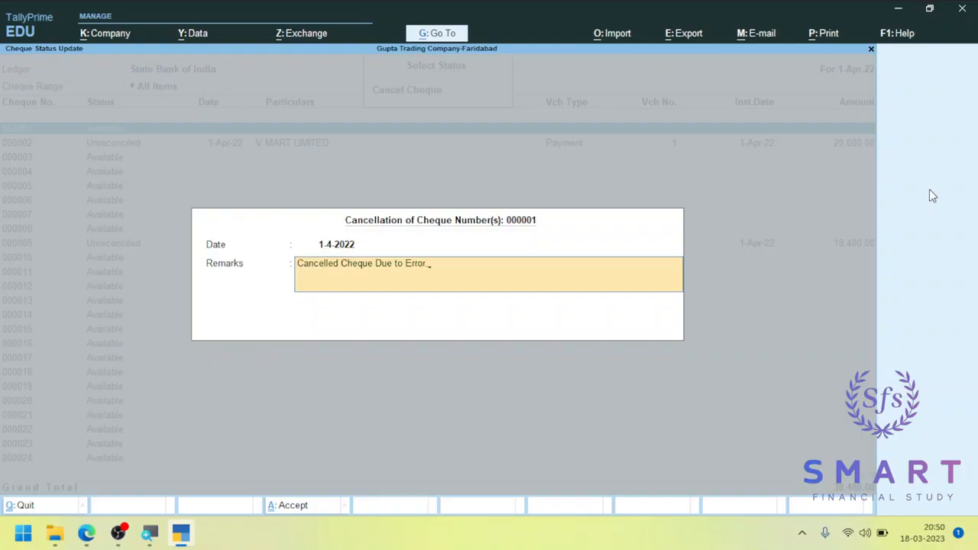
{"action": "key", "text": "Return"}
{"action": "key", "text": "Return"}
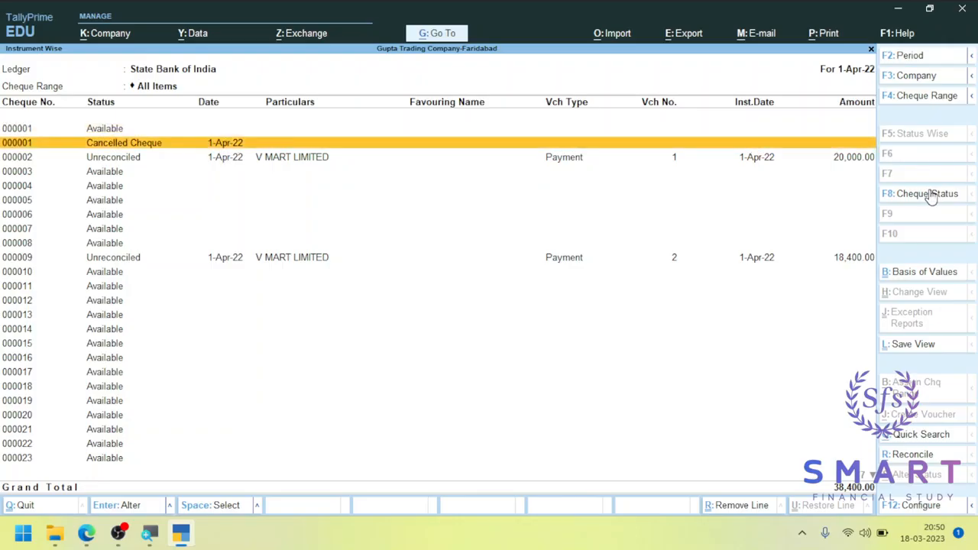
- Inspect the cancelled cheque listed under Not in Range, and return to the list of cheque ranges
{"action": "key", "text": "Escape"}
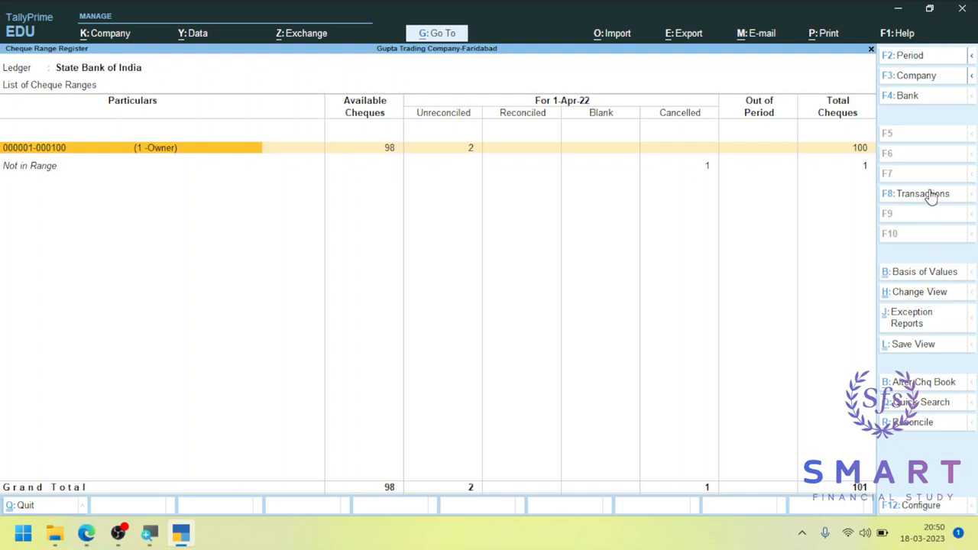
{"action": "key", "text": "Down"}
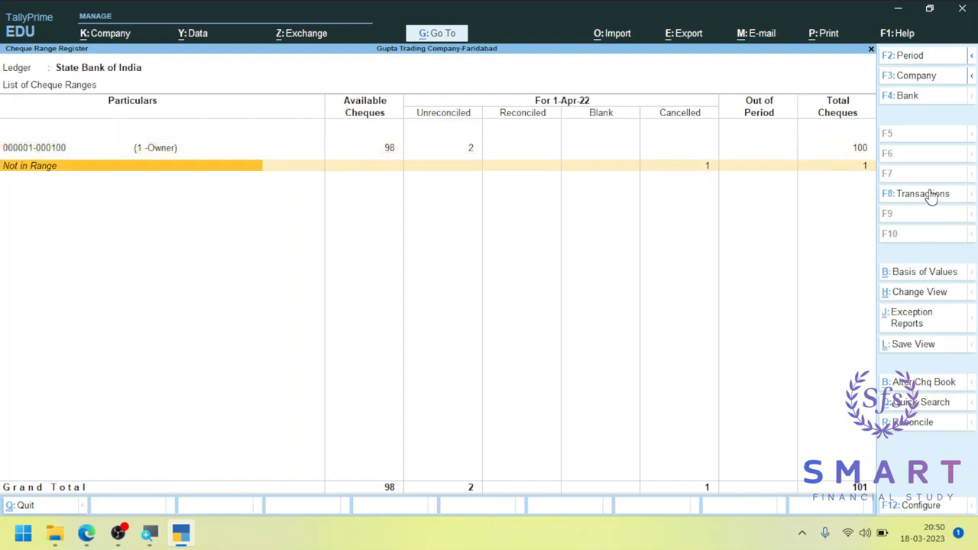
{"action": "key", "text": "Right"}
{"action": "key", "text": "Right"}
{"action": "key", "text": "Right"}
{"action": "key", "text": "Right"}
{"action": "key", "text": "Right"}
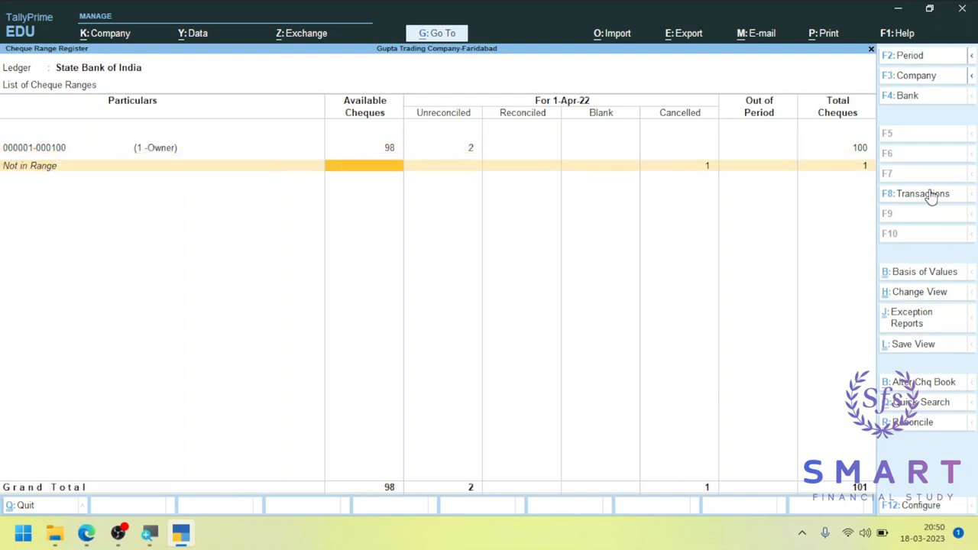
{"action": "key", "text": "Return"}
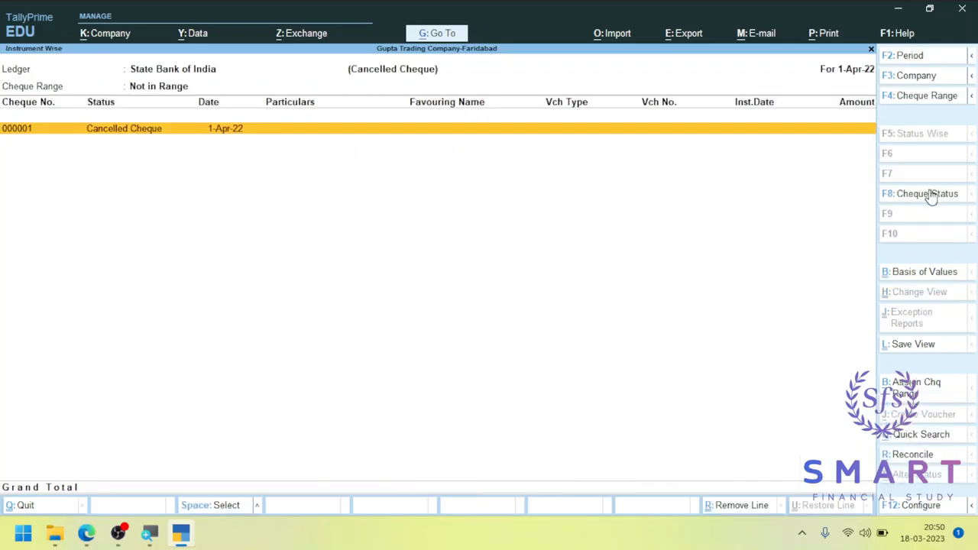
{"action": "key", "text": "Escape"}
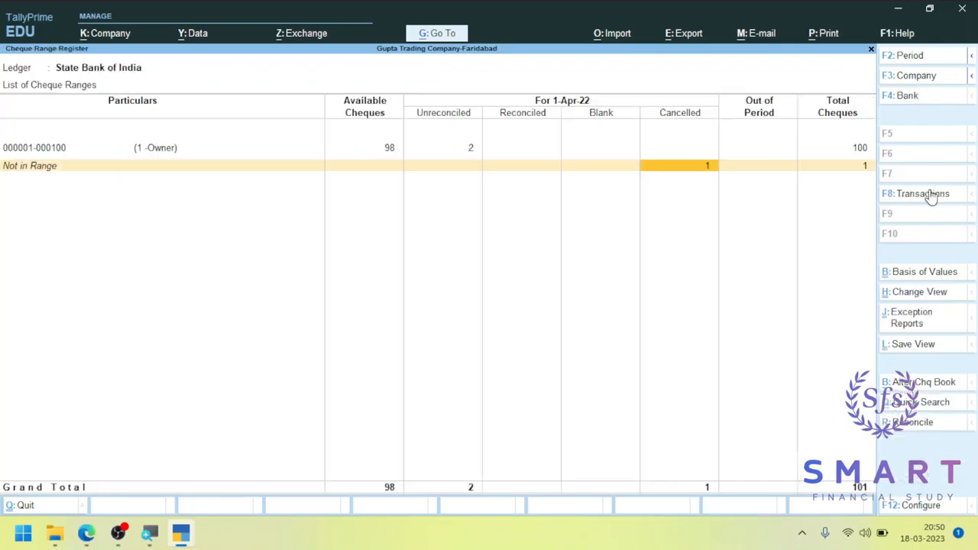
{"action": "key", "text": "Up"}
{"action": "key", "text": "Left"}
{"action": "key", "text": "Left"}
{"action": "key", "text": "Left"}
{"action": "key", "text": "Left"}
{"action": "key", "text": "Left"}
{"action": "key", "text": "Return"}
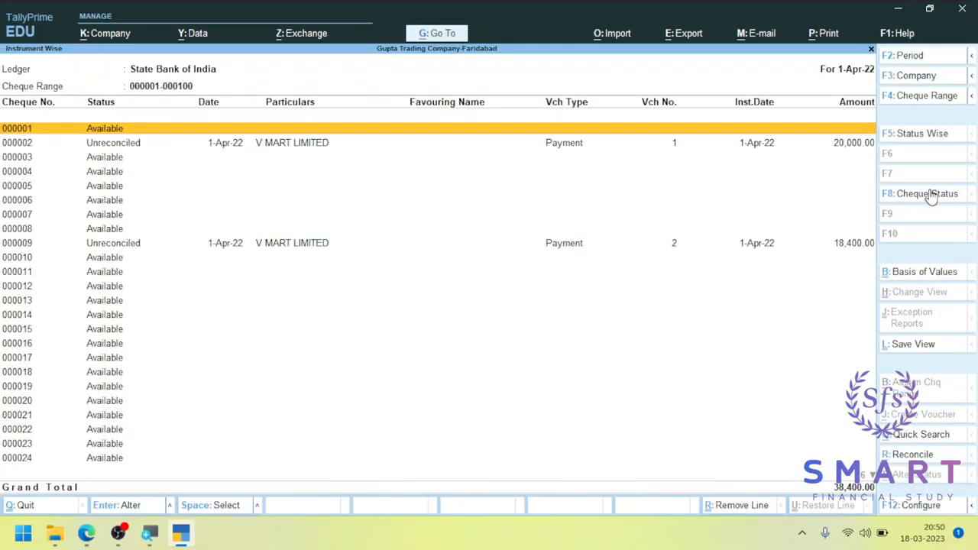
{"action": "key", "text": "Down"}
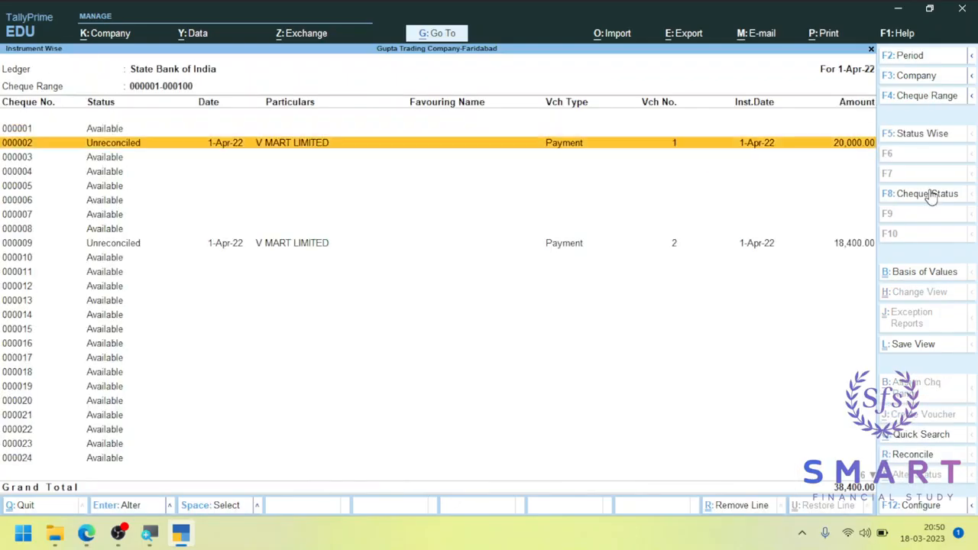
{"action": "key", "text": "Return"}
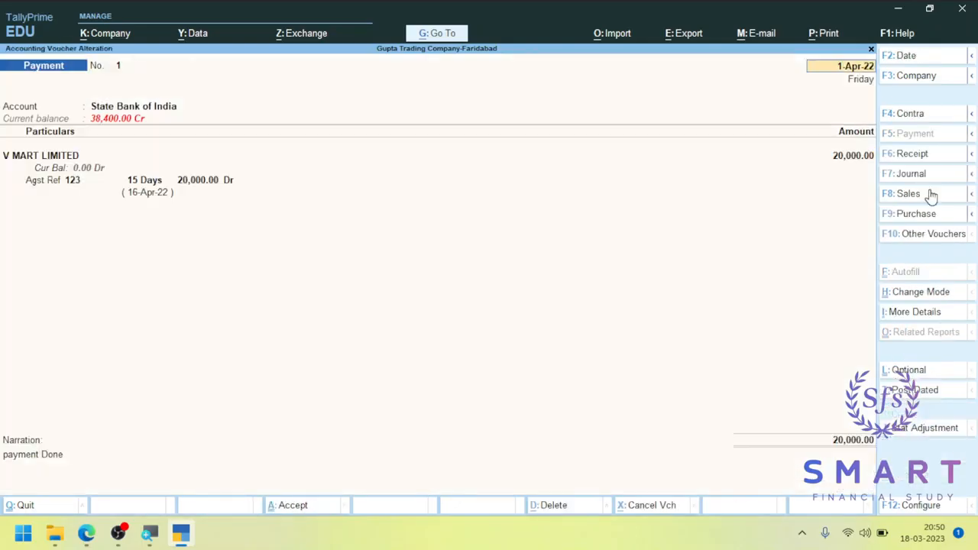
{"action": "key", "text": "ctrl+a"}
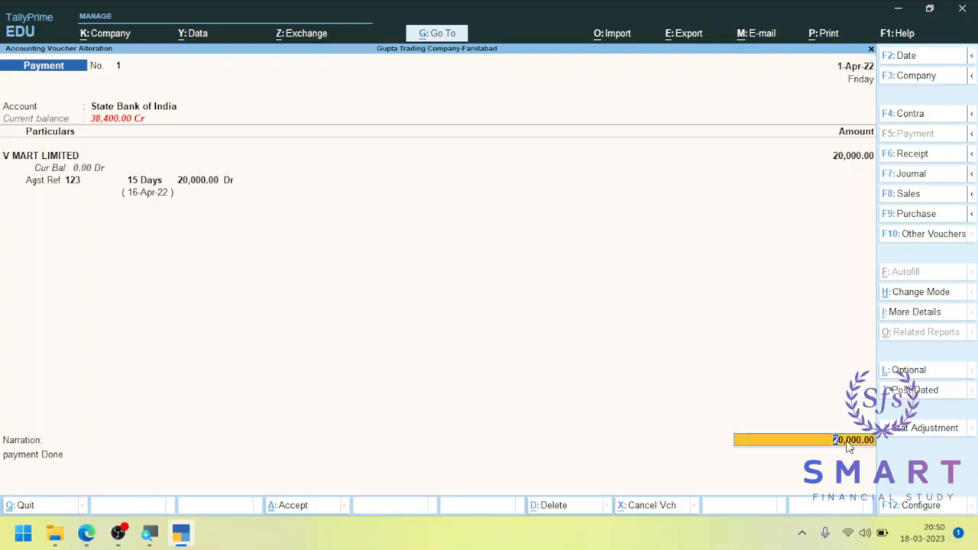
{"action": "key", "text": "Up"}
{"action": "key", "text": "Down"}
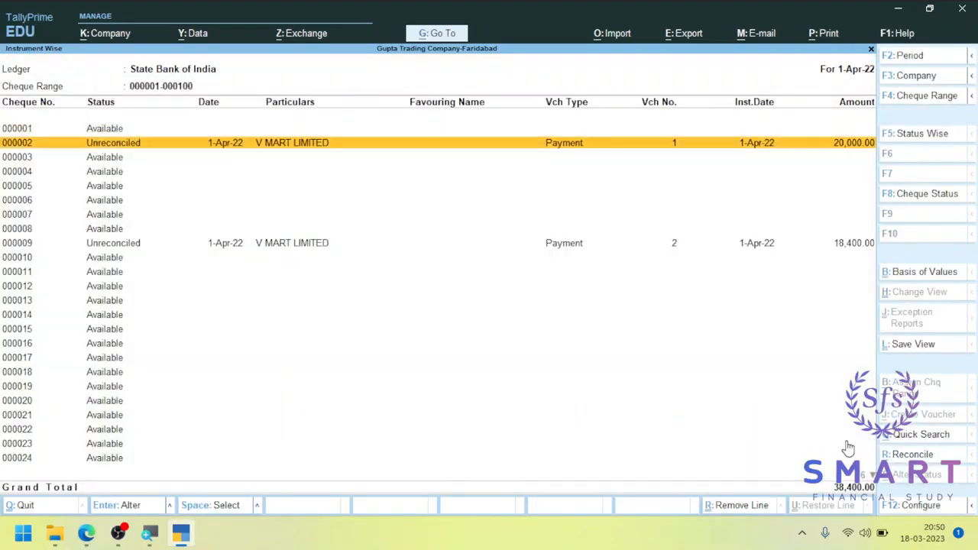
{"action": "key", "text": "Up"}
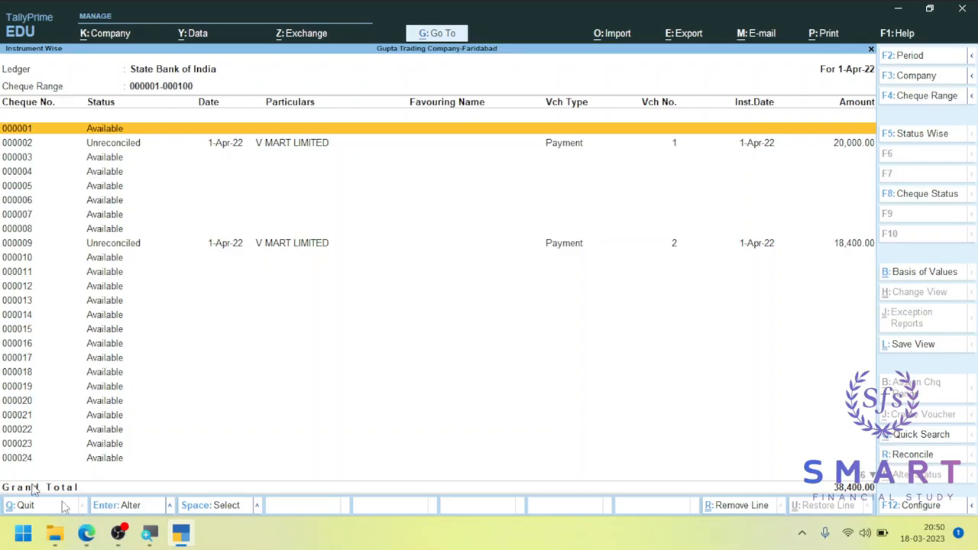
{"action": "left_click", "coordinate": [117, 535]}
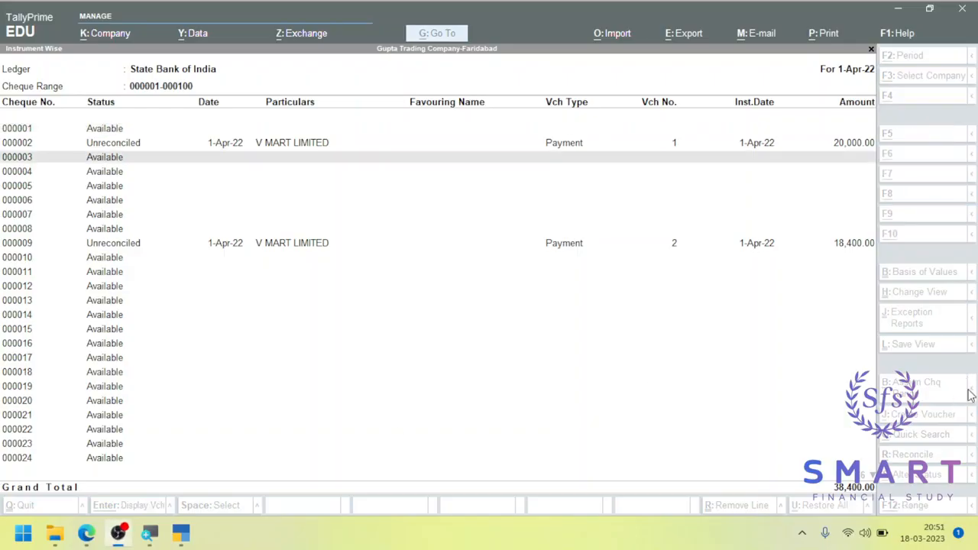
{"action": "key", "text": "alt+Tab"}
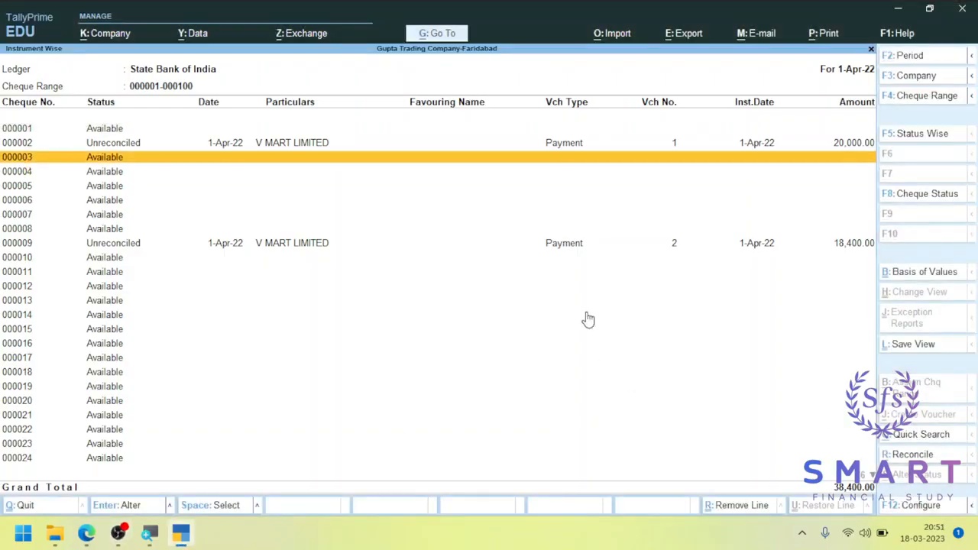
- Mark cheque 000003 as a cancelled cheque dated 1-4-2022, leaving the remarks empty
{"action": "key", "text": "space"}
{"action": "key", "text": "alt+s"}
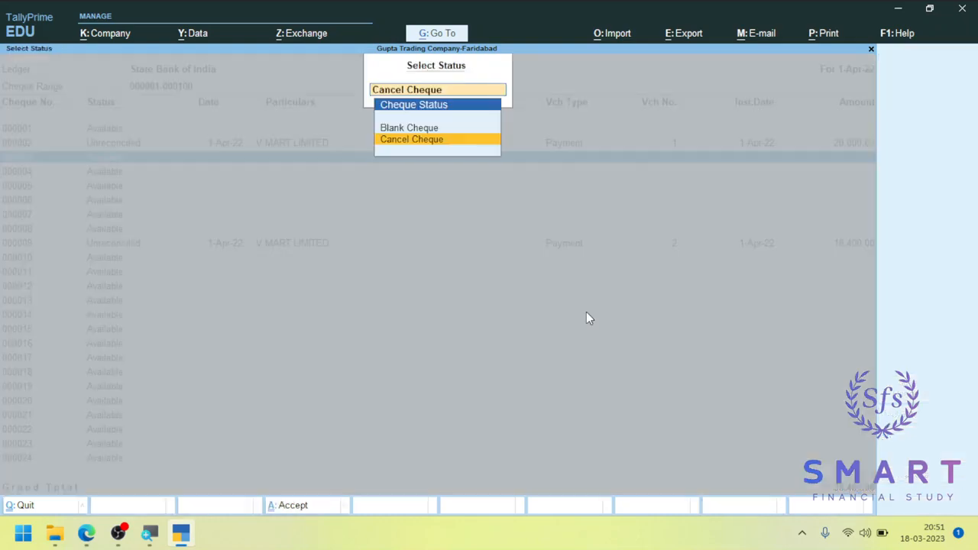
{"action": "key", "text": "Return"}
{"action": "key", "text": "Return"}
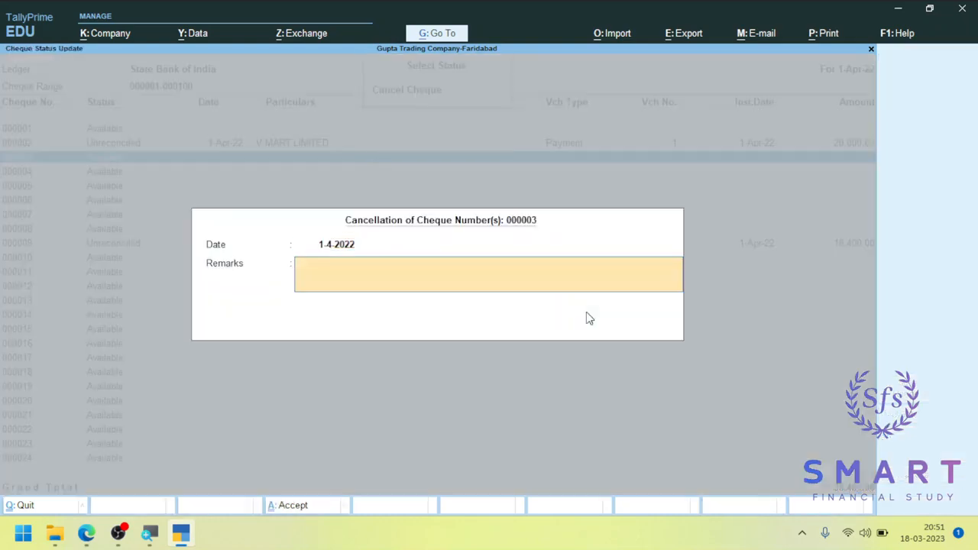
{"action": "key", "text": "Return"}
{"action": "key", "text": "Return"}
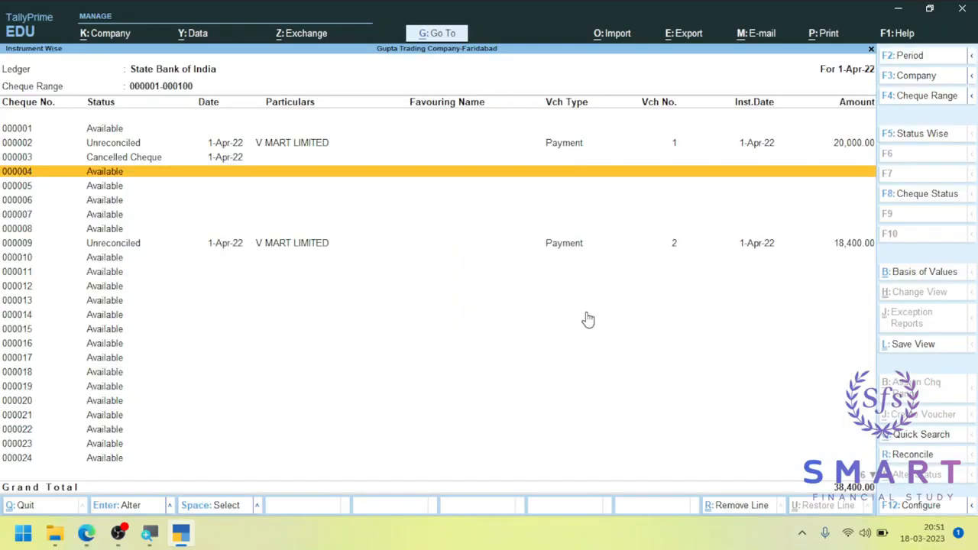
{"action": "key", "text": "Up"}
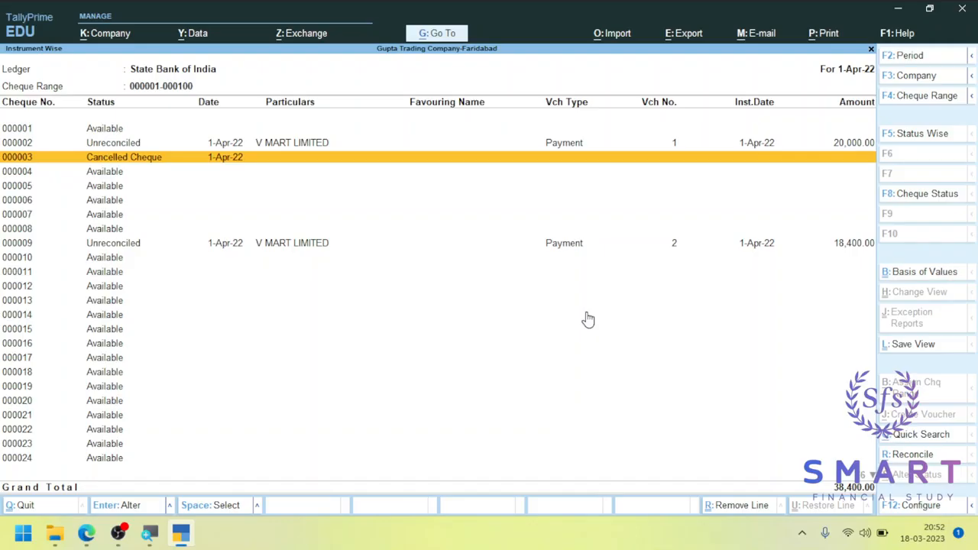
- Try to set the status of cheques 000004 to 000008 together to Blank Cheque
{"action": "key", "text": "space"}
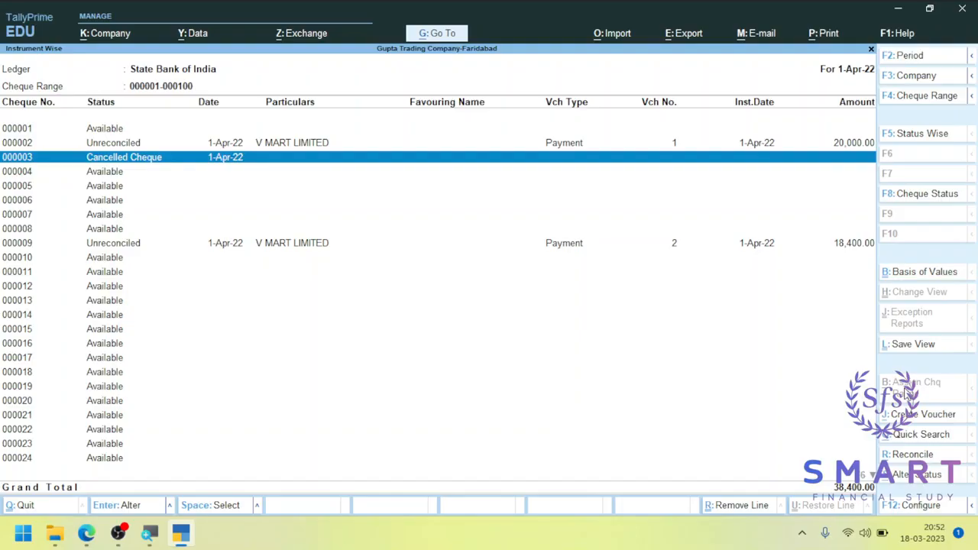
{"action": "key", "text": "Down"}
{"action": "key", "text": "Up"}
{"action": "key", "text": "space"}
{"action": "key", "text": "Down"}
{"action": "key", "text": "space"}
{"action": "key", "text": "Down"}
{"action": "key", "text": "space"}
{"action": "key", "text": "Down"}
{"action": "key", "text": "space"}
{"action": "key", "text": "Down"}
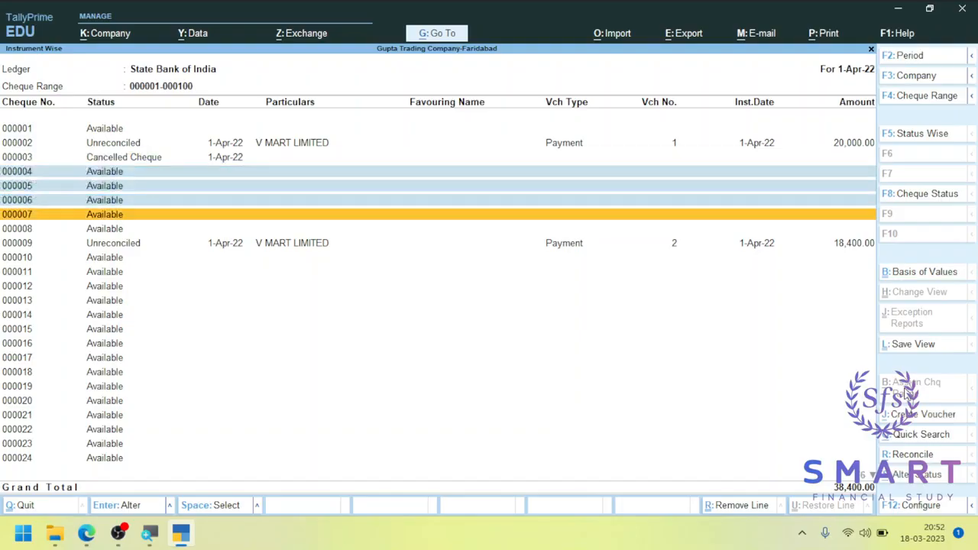
{"action": "key", "text": "space"}
{"action": "key", "text": "Down"}
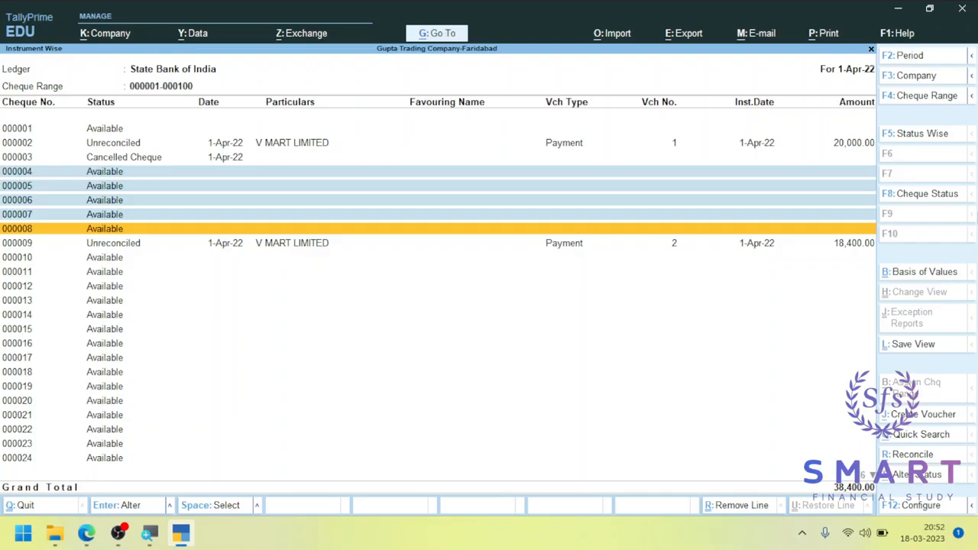
{"action": "key", "text": "Up"}
{"action": "key", "text": "Up"}
{"action": "key", "text": "Up"}
{"action": "key", "text": "Up"}
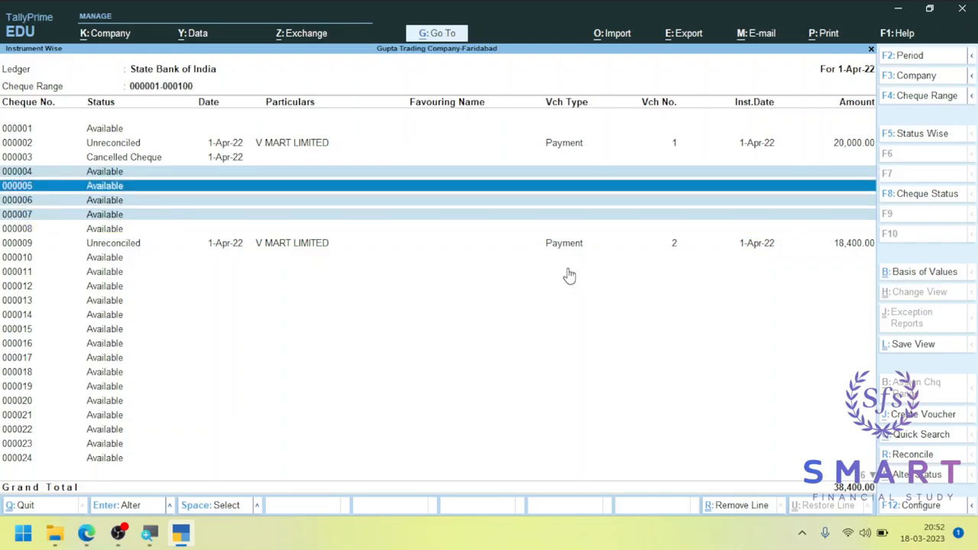
{"action": "key", "text": "Down"}
{"action": "key", "text": "Down"}
{"action": "key", "text": "Down"}
{"action": "key", "text": "Down"}
{"action": "key", "text": "Down"}
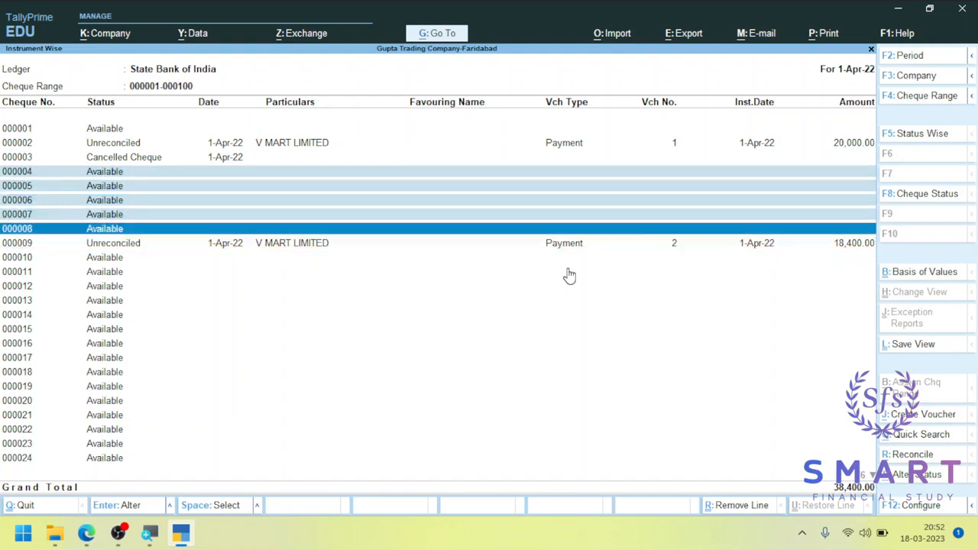
{"action": "key", "text": "Up"}
{"action": "key", "text": "Up"}
{"action": "key", "text": "Up"}
{"action": "key", "text": "F8"}
{"action": "key", "text": "Up"}
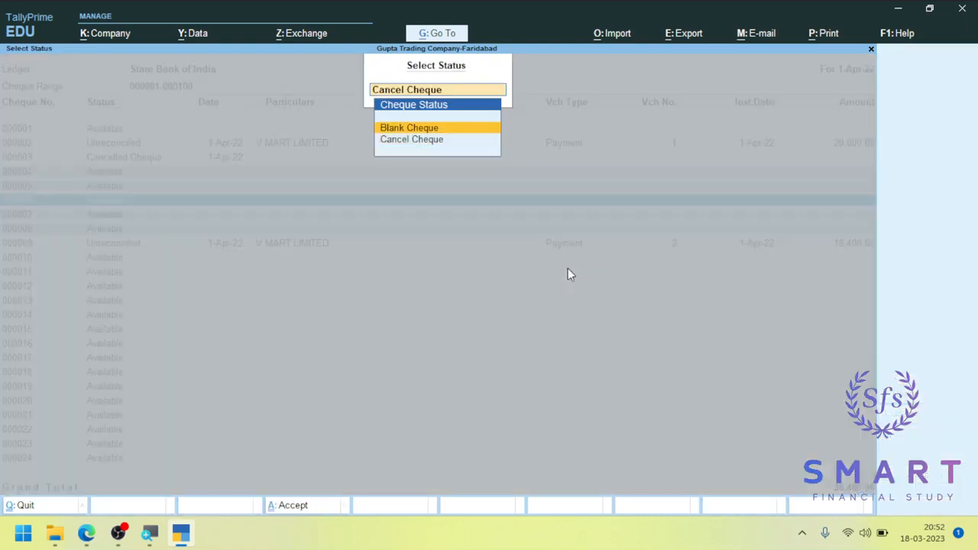
{"action": "key", "text": "Return"}
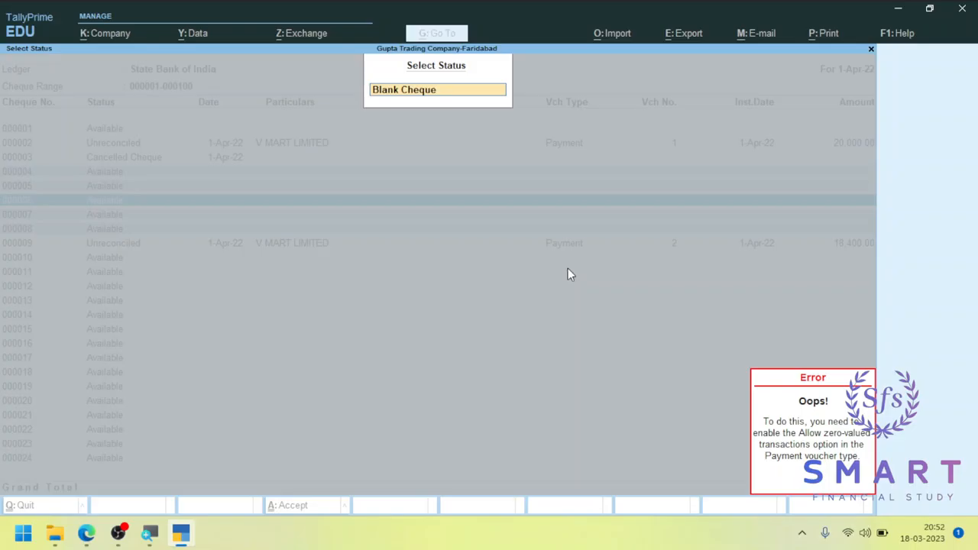
{"action": "key", "text": "Escape"}
{"action": "key", "text": "BackSpace"}
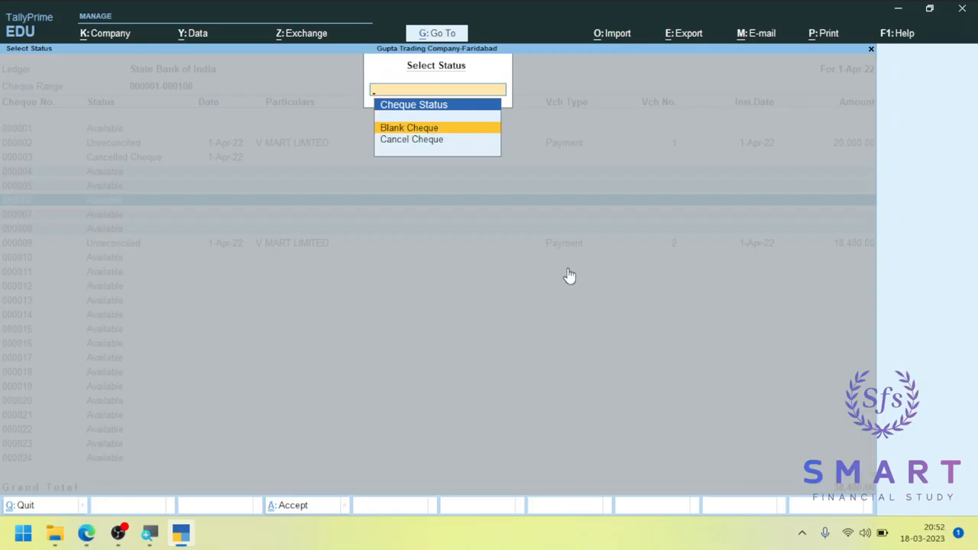
{"action": "key", "text": "Escape"}
- Open the Payment voucher type for alteration from the list of accounting masters
{"action": "key", "text": "alt+g"}
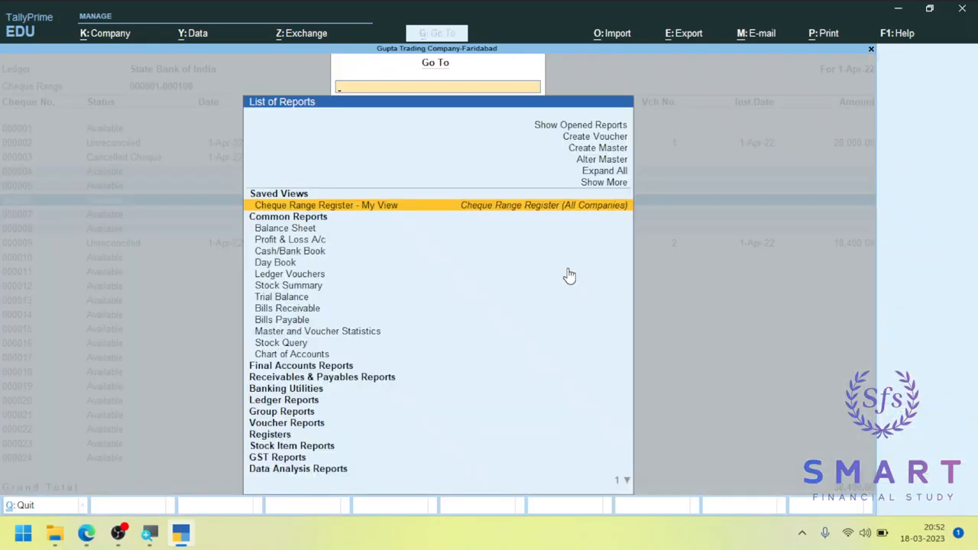
{"action": "key", "text": "Up"}
{"action": "key", "text": "Up"}
{"action": "key", "text": "Up"}
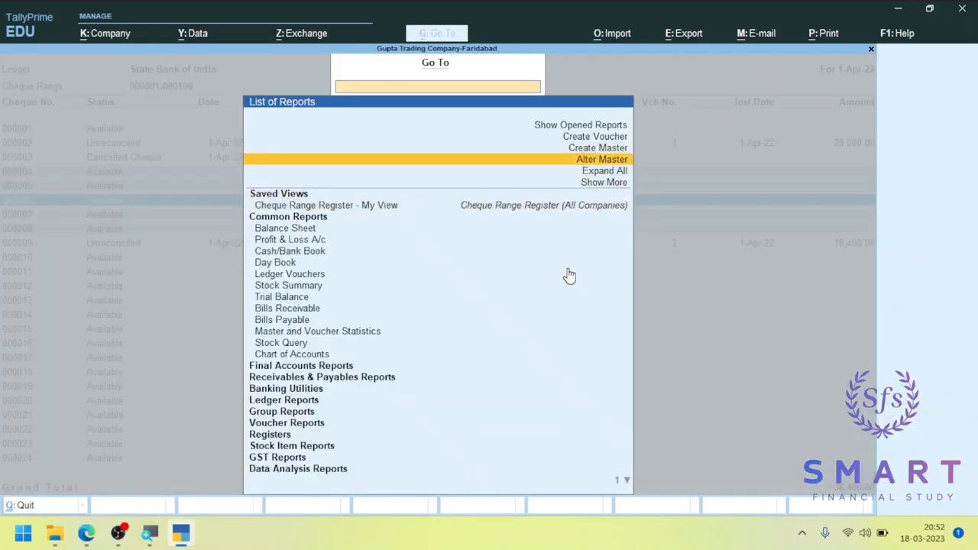
{"action": "key", "text": "Return"}
{"action": "key", "text": "Down"}
{"action": "key", "text": "Down"}
{"action": "key", "text": "Down"}
{"action": "key", "text": "Down"}
{"action": "key", "text": "Up"}
{"action": "key", "text": "Up"}
{"action": "key", "text": "Up"}
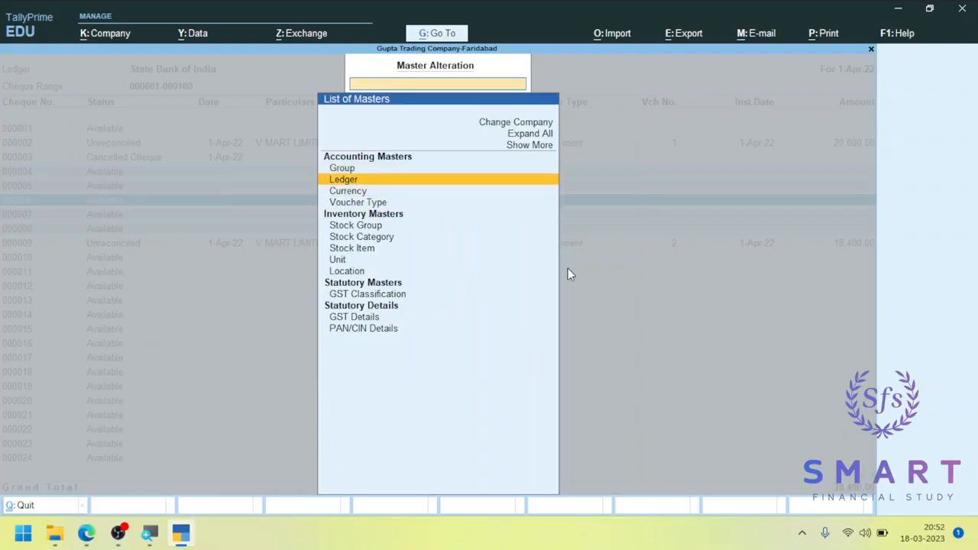
{"action": "key", "text": "Down"}
{"action": "key", "text": "Down"}
{"action": "key", "text": "Up"}
{"action": "key", "text": "Up"}
{"action": "key", "text": "Down"}
{"action": "key", "text": "Down"}
{"action": "key", "text": "Down"}
{"action": "key", "text": "Up"}
{"action": "key", "text": "Return"}
{"action": "key", "text": "Down"}
{"action": "key", "text": "Down"}
{"action": "key", "text": "Down"}
{"action": "key", "text": "Down"}
{"action": "key", "text": "Down"}
{"action": "key", "text": "Down"}
{"action": "key", "text": "Down"}
{"action": "key", "text": "Down"}
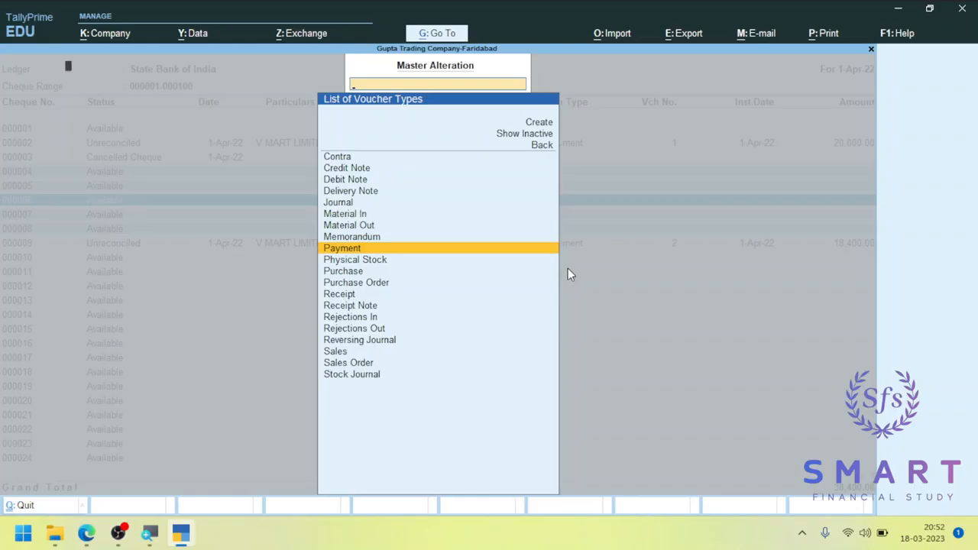
{"action": "key", "text": "Return"}
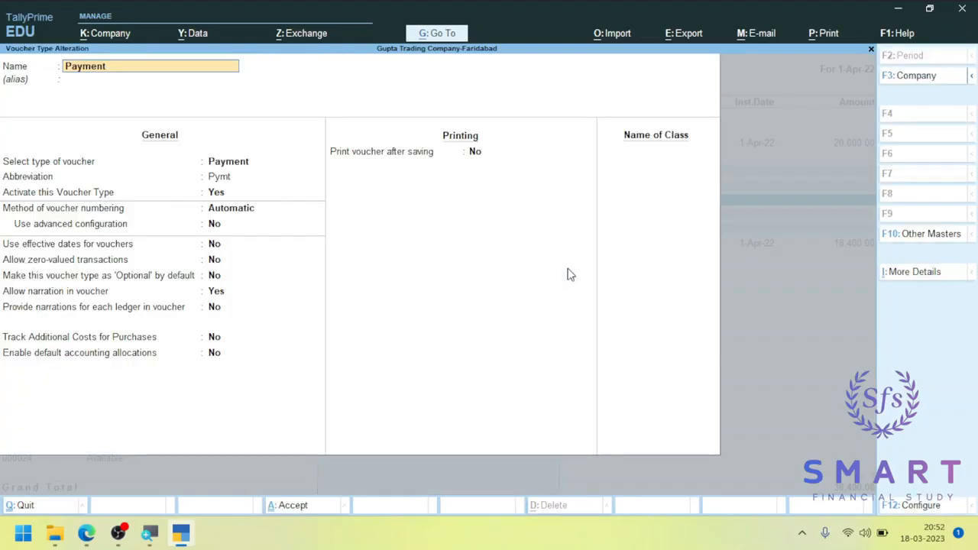
- Allow zero-valued transactions in the Payment voucher type, save it, and return to State Bank of India's cheque ranges
{"action": "left_click", "coordinate": [213, 259]}
{"action": "type", "text": "y"}
{"action": "key", "text": "Return"}
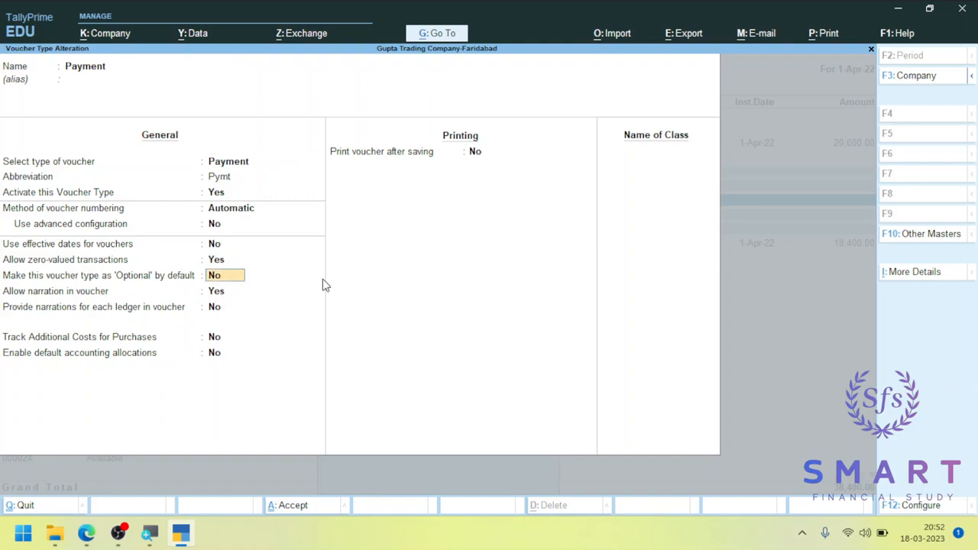
{"action": "key", "text": "ctrl+a"}
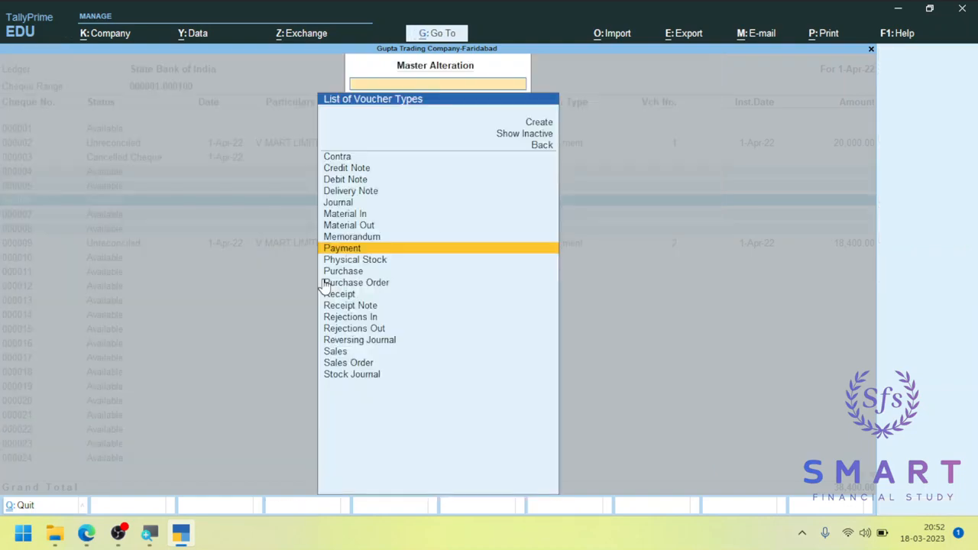
{"action": "key", "text": "Escape"}
{"action": "key", "text": "Escape"}
{"action": "key", "text": "Escape"}
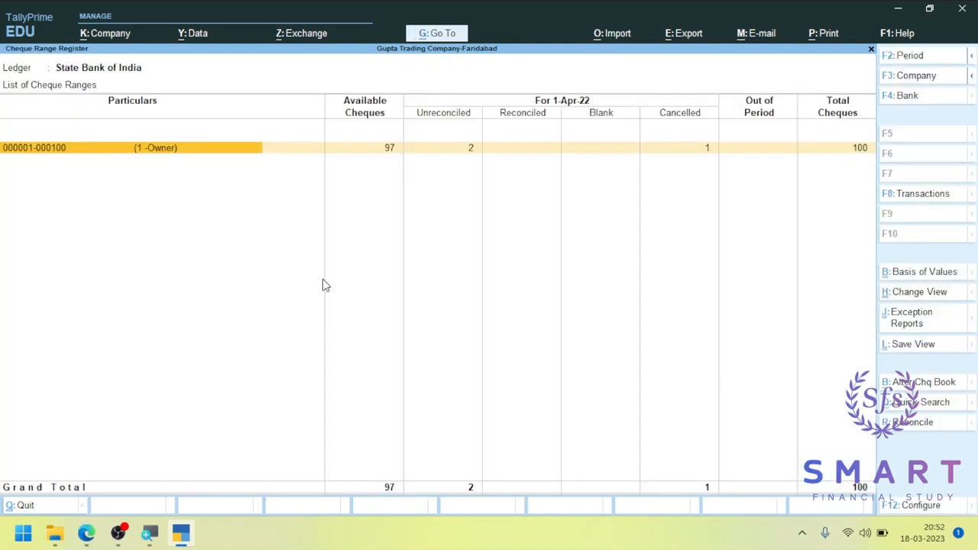
{"action": "key", "text": "Return"}
{"action": "key", "text": "Down"}
{"action": "key", "text": "Down"}
{"action": "key", "text": "Down"}
{"action": "key", "text": "space"}
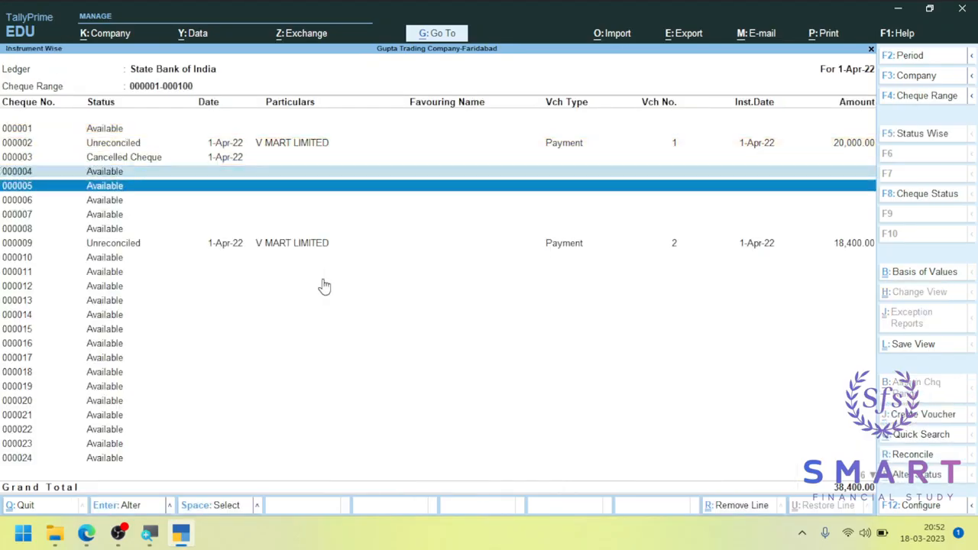
{"action": "key", "text": "space"}
{"action": "key", "text": "space"}
{"action": "key", "text": "space"}
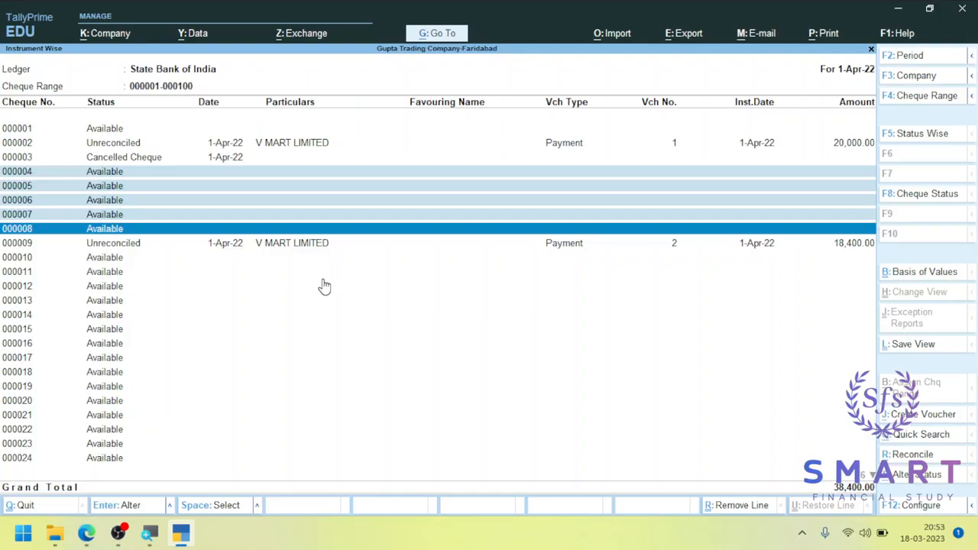
{"action": "key", "text": "F8"}
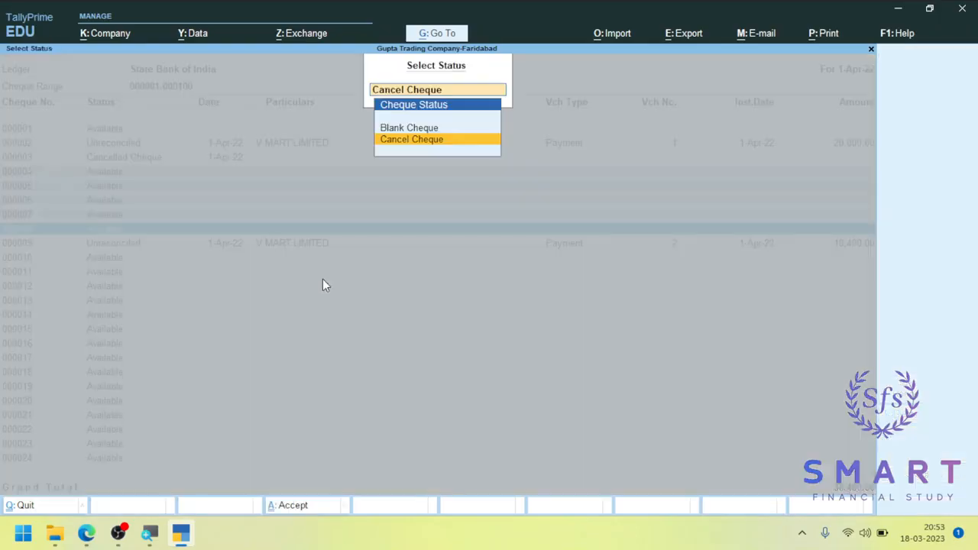
{"action": "key", "text": "Up"}
{"action": "key", "text": "Return"}
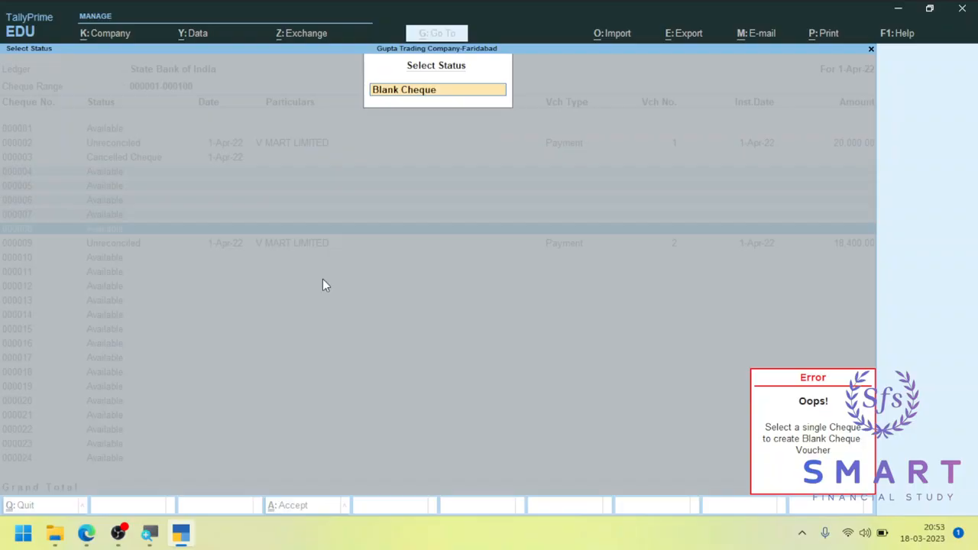
{"action": "key", "text": "Escape"}
{"action": "key", "text": "Escape"}
{"action": "key", "text": "Escape"}
- Reduce the selection to cheque 000004 and set its status to Blank Cheque to start its payment voucher
{"action": "key", "text": "shift+Up"}
{"action": "key", "text": "shift+Up"}
{"action": "key", "text": "shift+Up"}
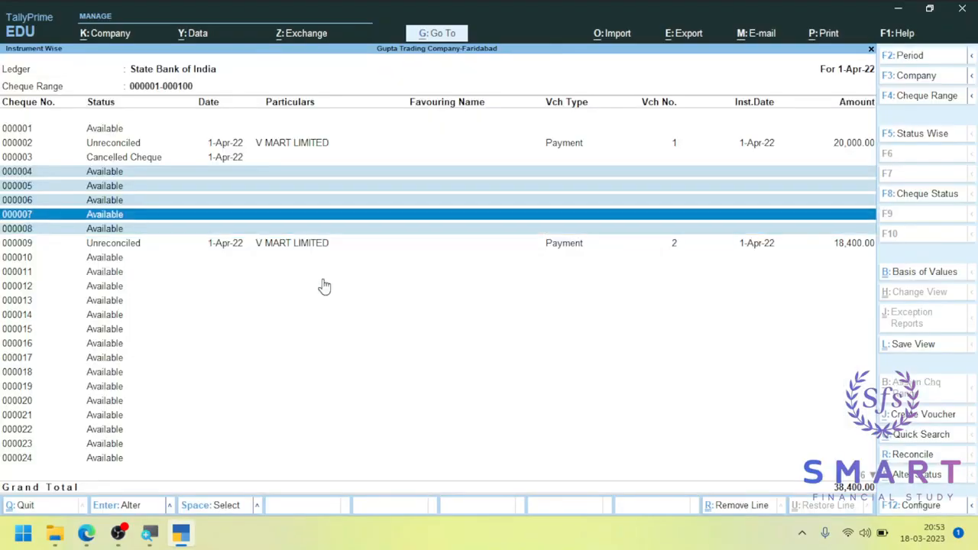
{"action": "key", "text": "shift+Up"}
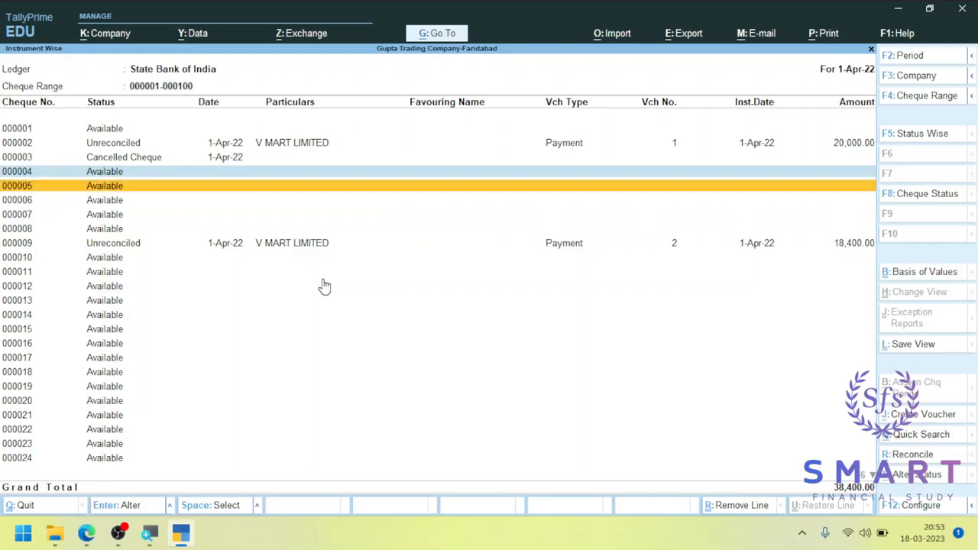
{"action": "key", "text": "F8"}
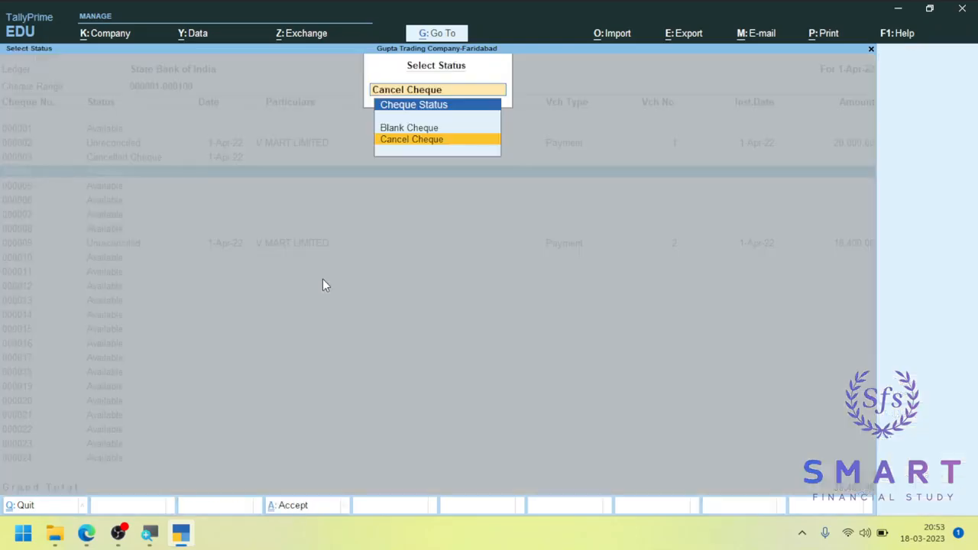
{"action": "key", "text": "Up"}
{"action": "key", "text": "Return"}
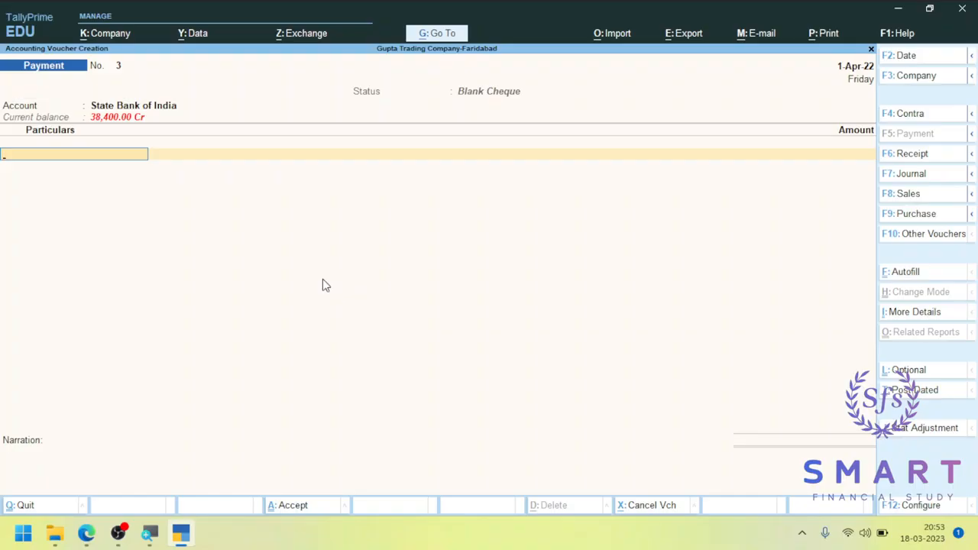
- Select Reliance Retail Limited as the party of the blank-cheque payment and accept the allocation of cheque 000004 dated 1-Apr-22
{"action": "key", "text": "space"}
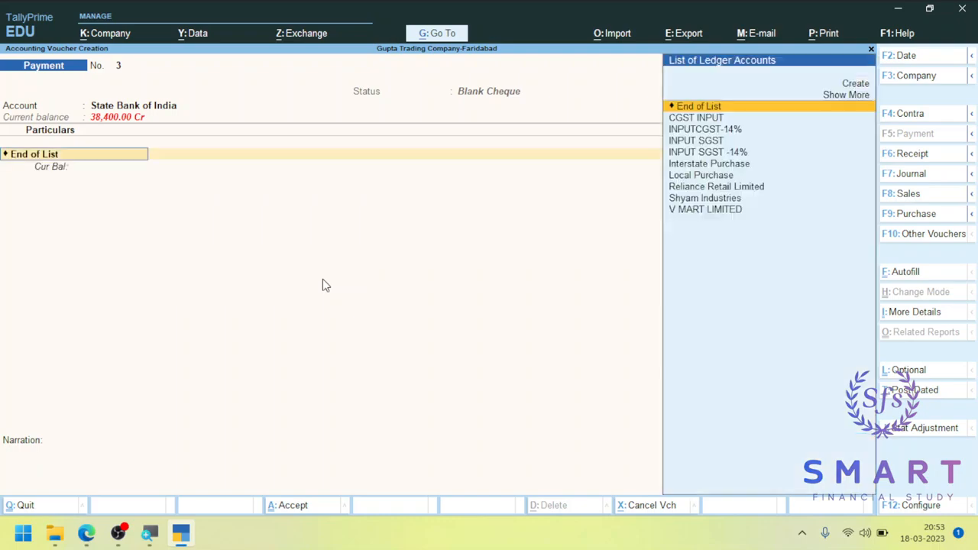
{"action": "key", "text": "Down"}
{"action": "key", "text": "Down"}
{"action": "key", "text": "Down"}
{"action": "key", "text": "Down"}
{"action": "key", "text": "Down"}
{"action": "key", "text": "Down"}
{"action": "key", "text": "Down"}
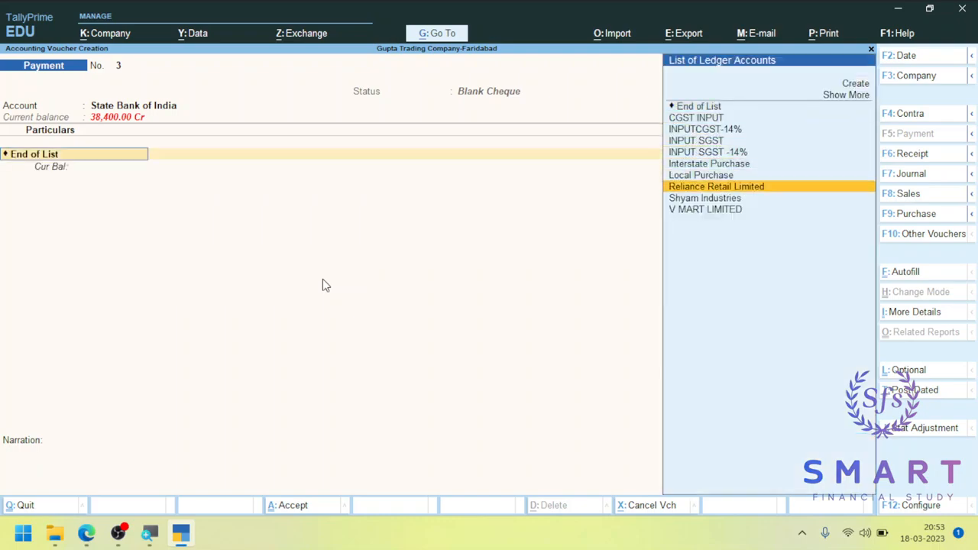
{"action": "key", "text": "Return"}
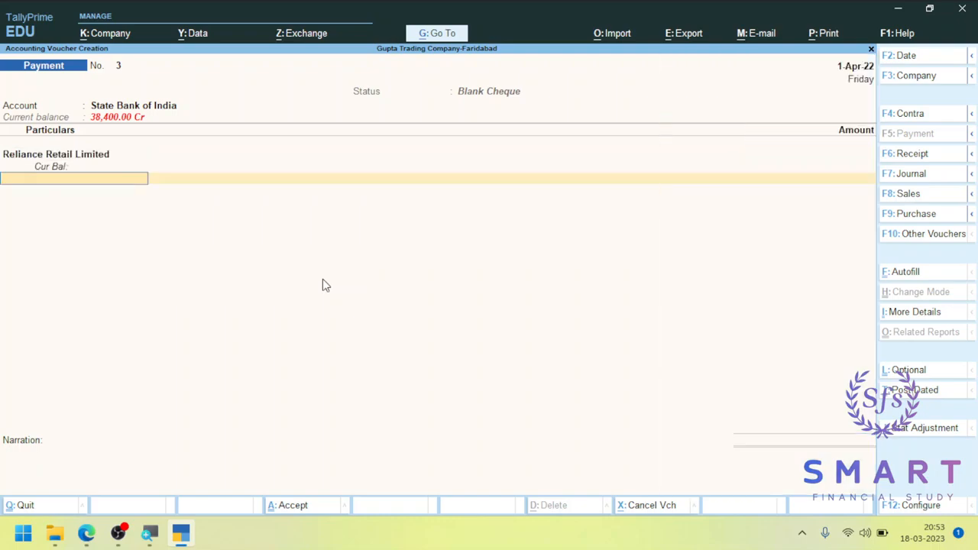
{"action": "key", "text": "Return"}
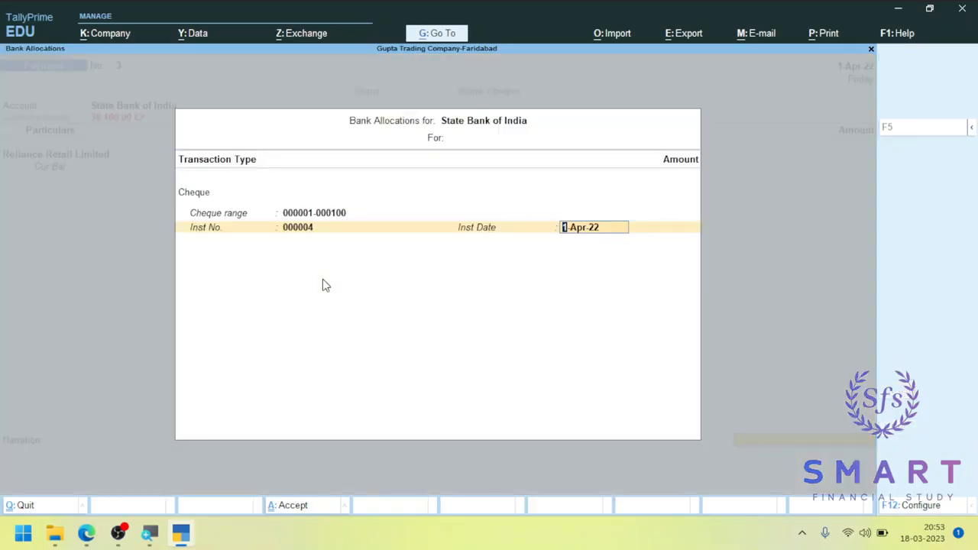
{"action": "key", "text": "Return"}
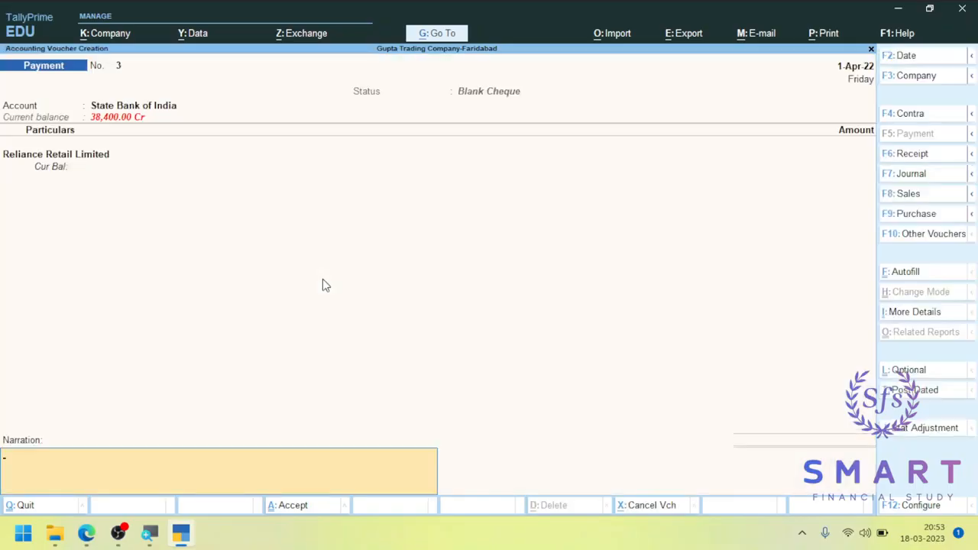
- Enter the narration "Cheque No.4 Issue for Security zPurpose", save the payment voucher, and skip cheque printing
{"action": "type", "text": "Cheqwue"}
{"action": "key", "text": "BackSpace"}
{"action": "key", "text": "BackSpace"}
{"action": "key", "text": "BackSpace"}
{"action": "type", "text": "que No."}
{"action": "key", "text": "BackSpace"}
{"action": "key", "text": "BackSpace"}
{"action": "type", "text": "4 Issue for Security zPurpose"}
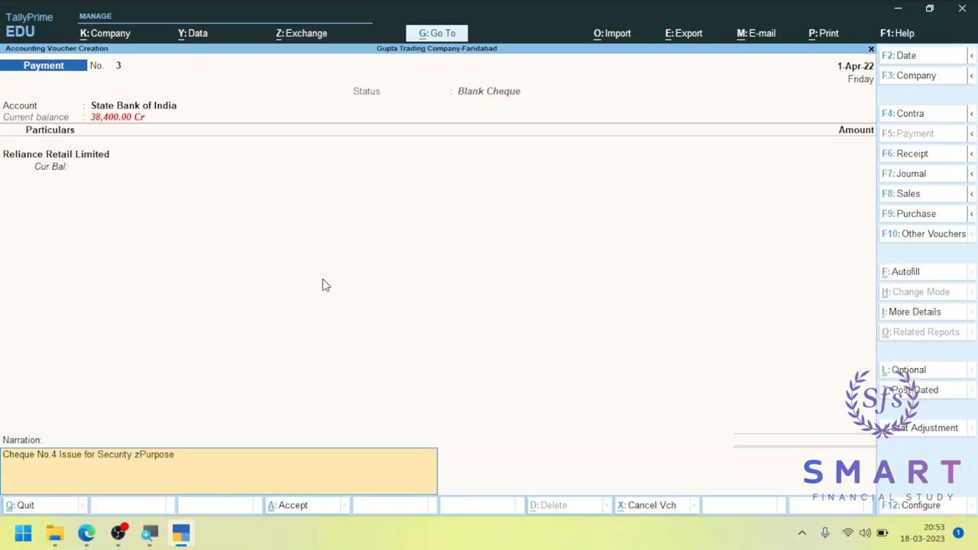
{"action": "key", "text": "Return"}
{"action": "key", "text": "Return"}
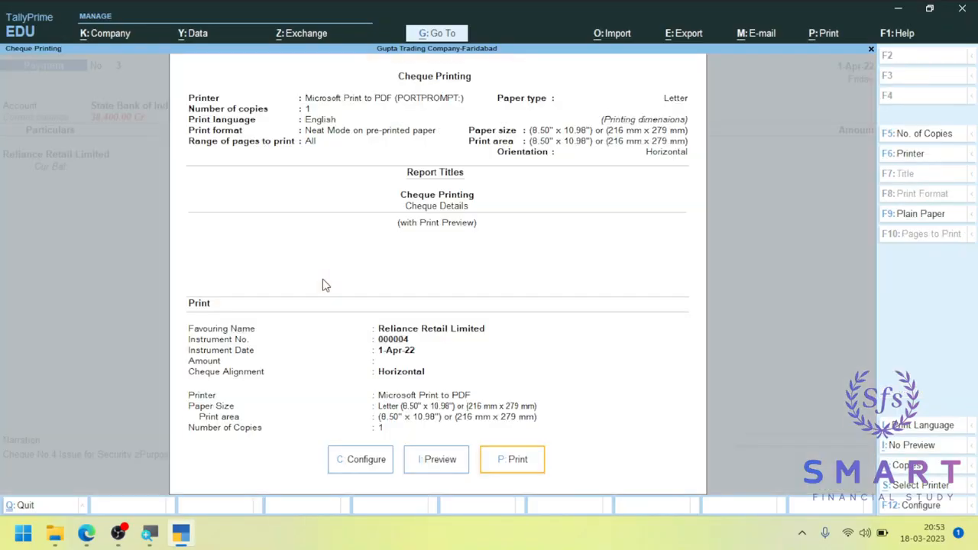
{"action": "key", "text": "Escape"}
{"action": "key", "text": "Down"}
{"action": "key", "text": "Down"}
{"action": "key", "text": "Down"}
{"action": "key", "text": "Down"}
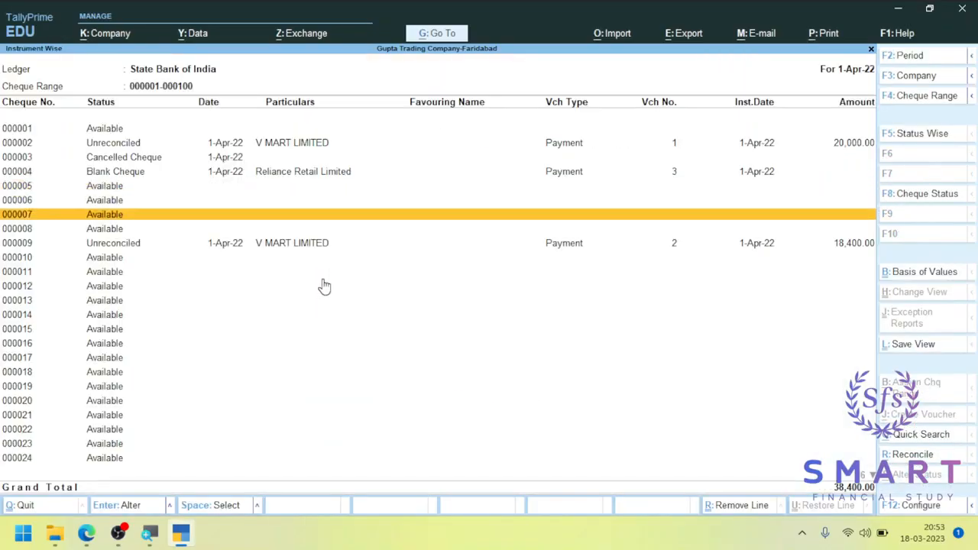
{"action": "key", "text": "Up"}
{"action": "key", "text": "Up"}
{"action": "key", "text": "Up"}
{"action": "key", "text": "Up"}
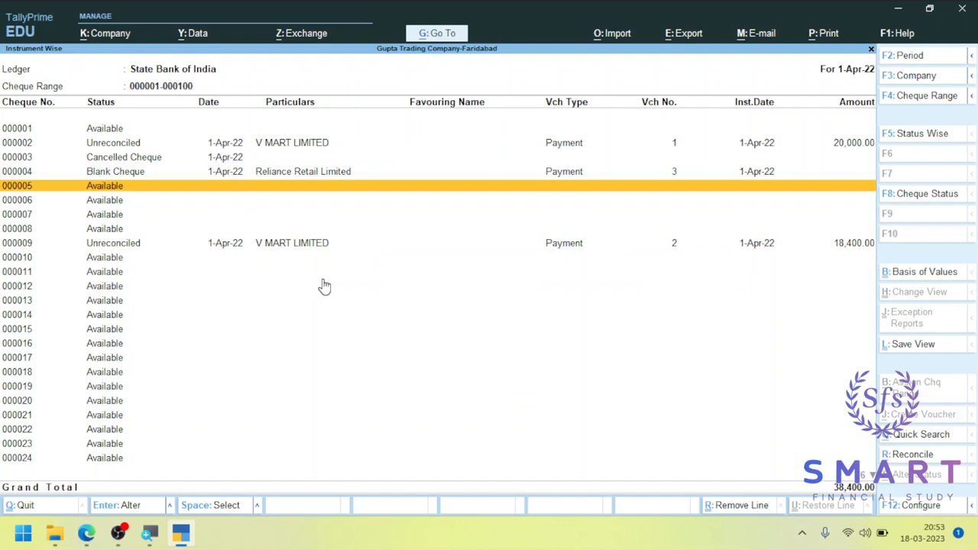
{"action": "key", "text": "Down"}
{"action": "key", "text": "Down"}
{"action": "key", "text": "Down"}
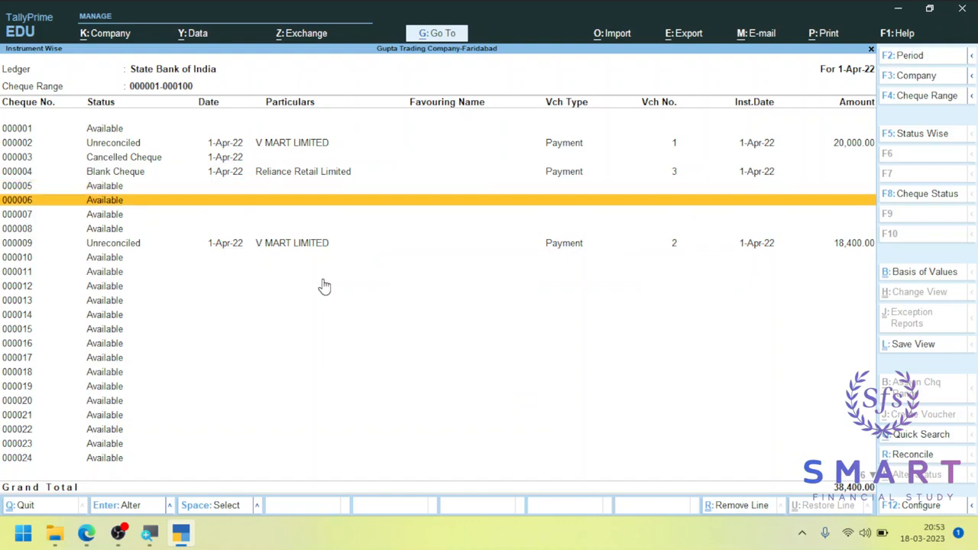
{"action": "key", "text": "Up"}
{"action": "key", "text": "Up"}
{"action": "key", "text": "Up"}
{"action": "key", "text": "Up"}
{"action": "key", "text": "Up"}
{"action": "key", "text": "Down"}
{"action": "key", "text": "Down"}
{"action": "key", "text": "Down"}
{"action": "key", "text": "Down"}
{"action": "key", "text": "Up"}
{"action": "key", "text": "Up"}
{"action": "key", "text": "Up"}
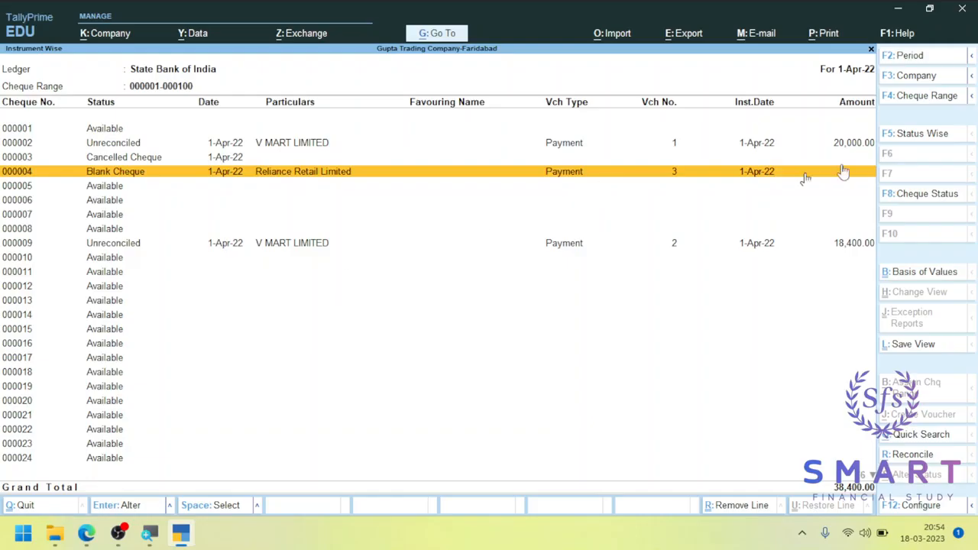
{"action": "key", "text": "Escape"}
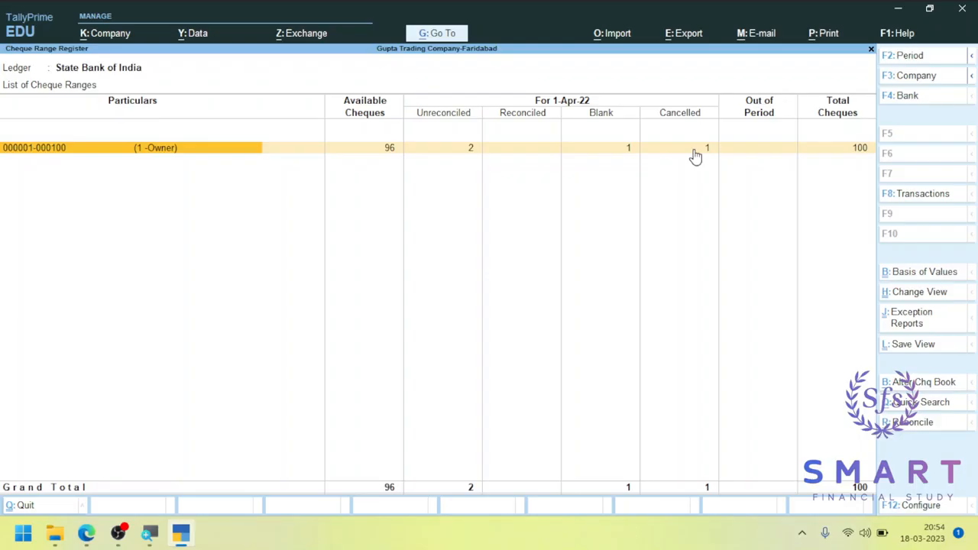
{"action": "double_click", "coordinate": [470, 148]}
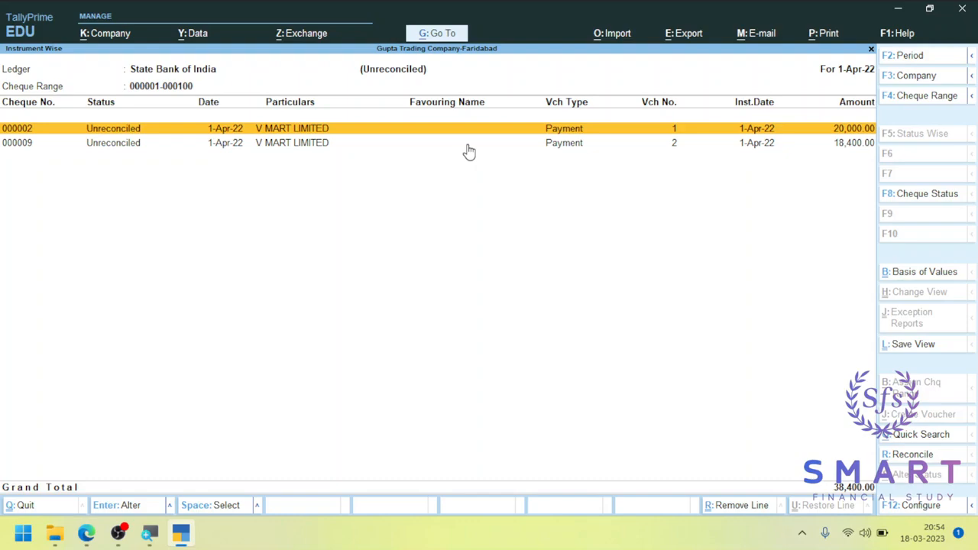
{"action": "key", "text": "alt+r"}
{"action": "type", "text": "2"}
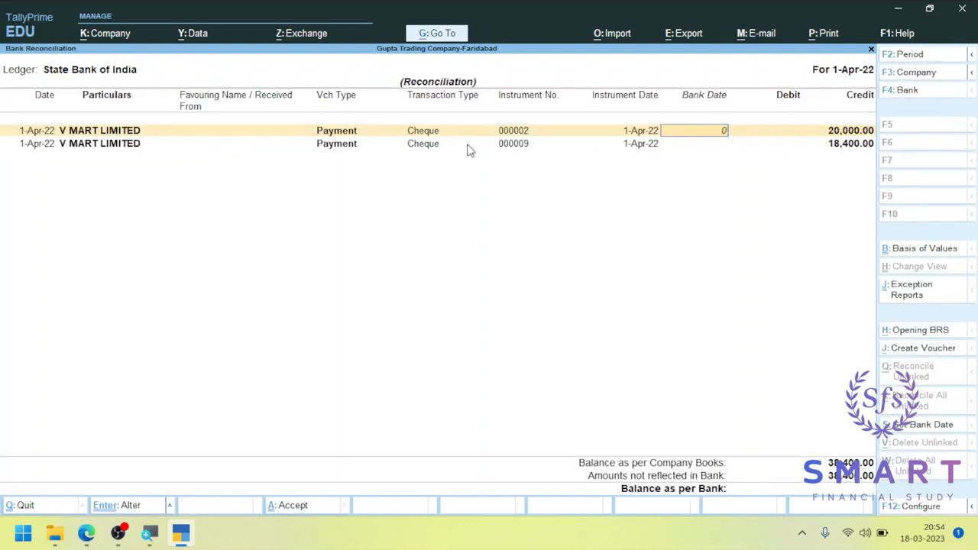
{"action": "key", "text": "Return"}
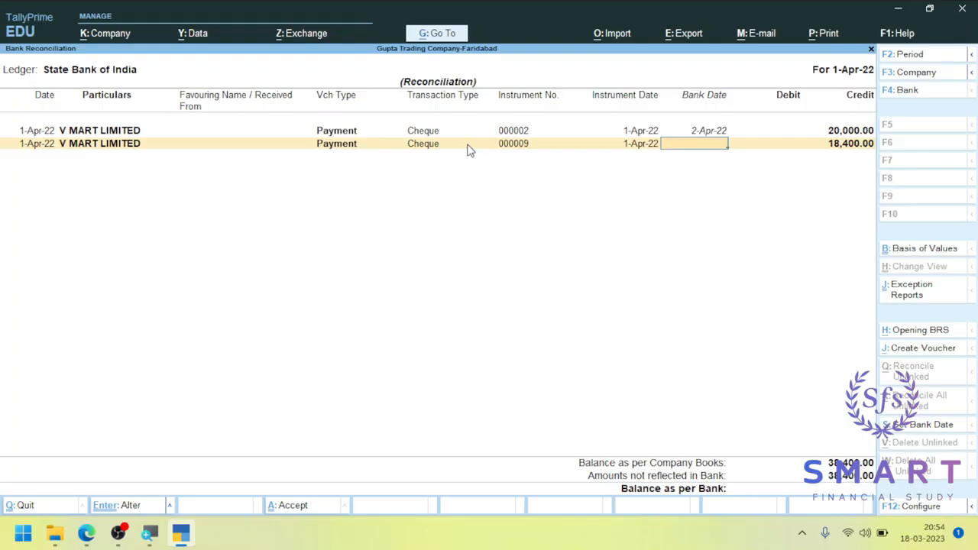
{"action": "key", "text": "ctrl"}
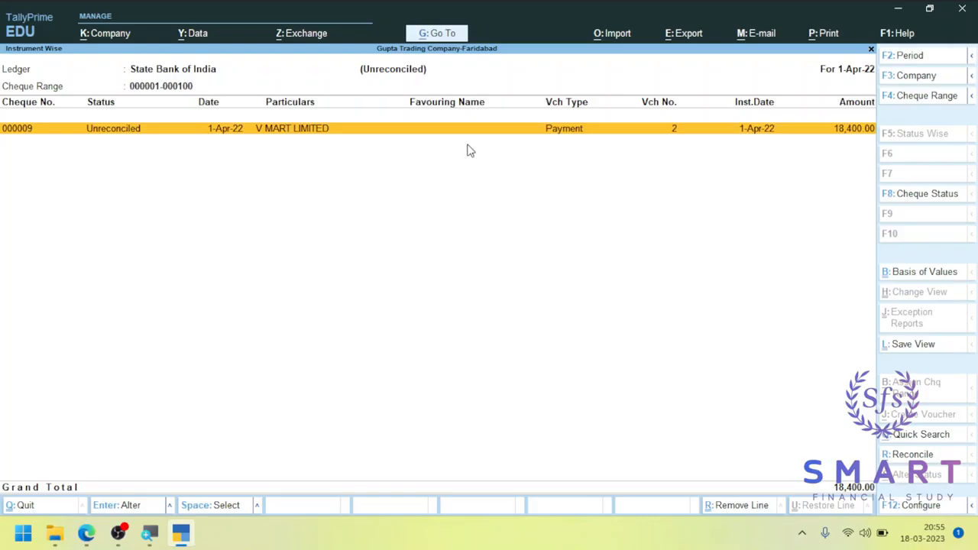
- Leave the Cheque Register and view the Post-dated Summary for State Bank of India
{"action": "key", "text": "Escape"}
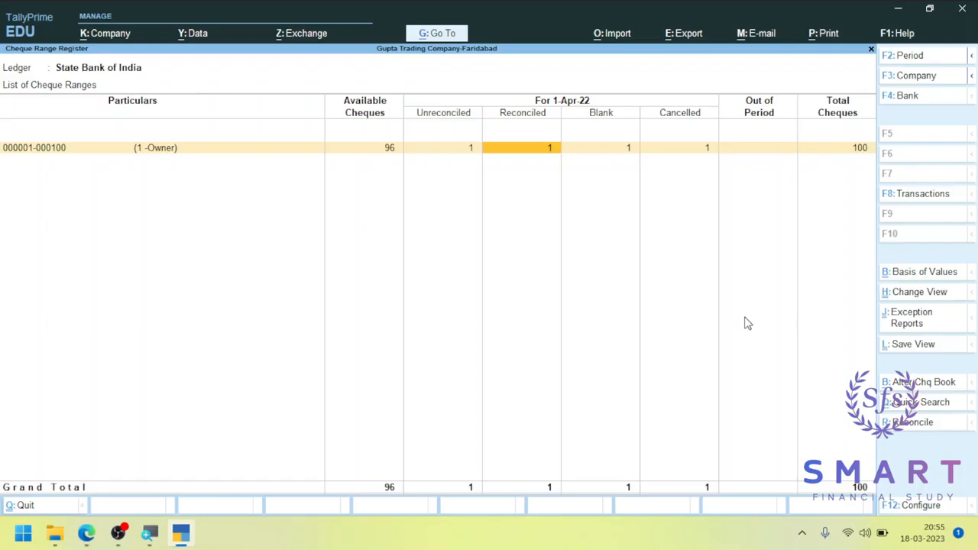
{"action": "key", "text": "Escape"}
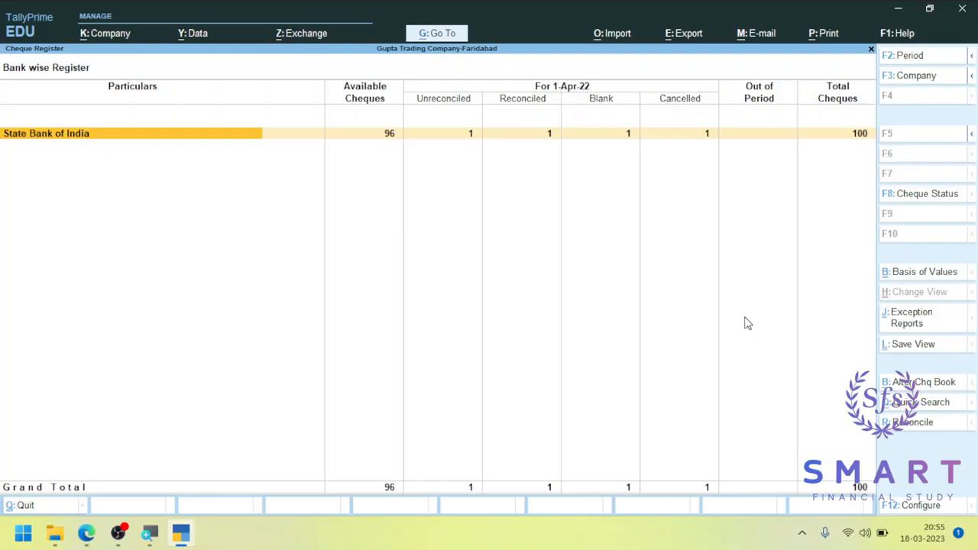
{"action": "key", "text": "Escape"}
{"action": "key", "text": "Down"}
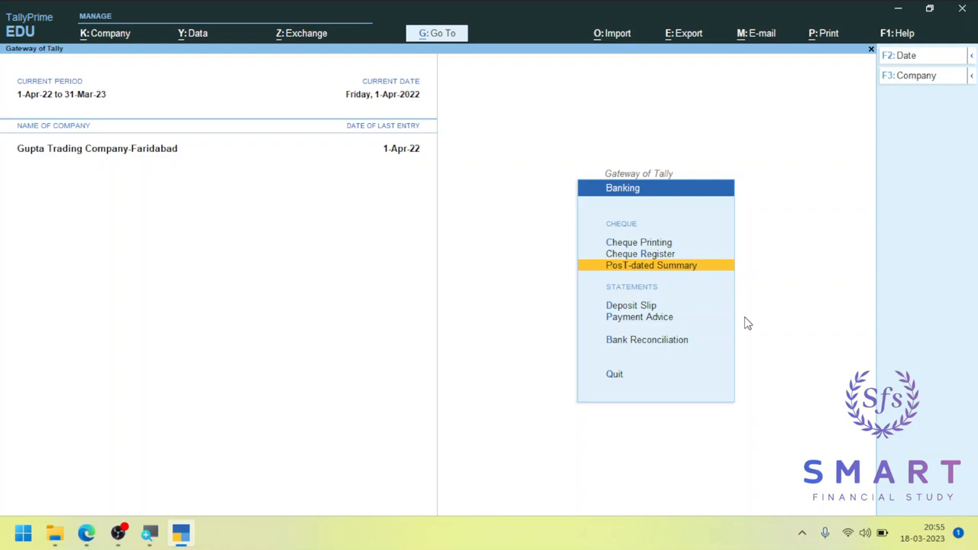
{"action": "key", "text": "Return"}
{"action": "key", "text": "Return"}
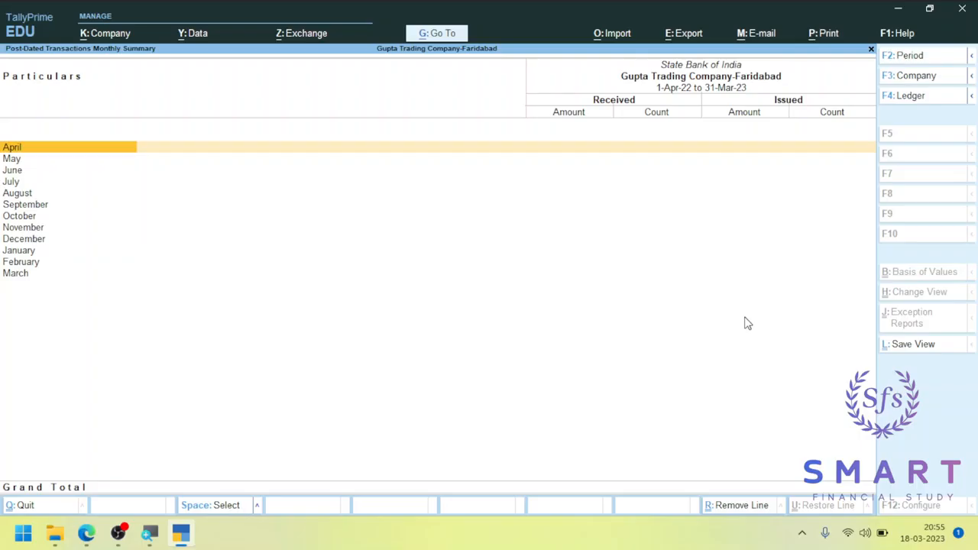
{"action": "key", "text": "Escape"}
{"action": "key", "text": "Escape"}
{"action": "key", "text": "Escape"}
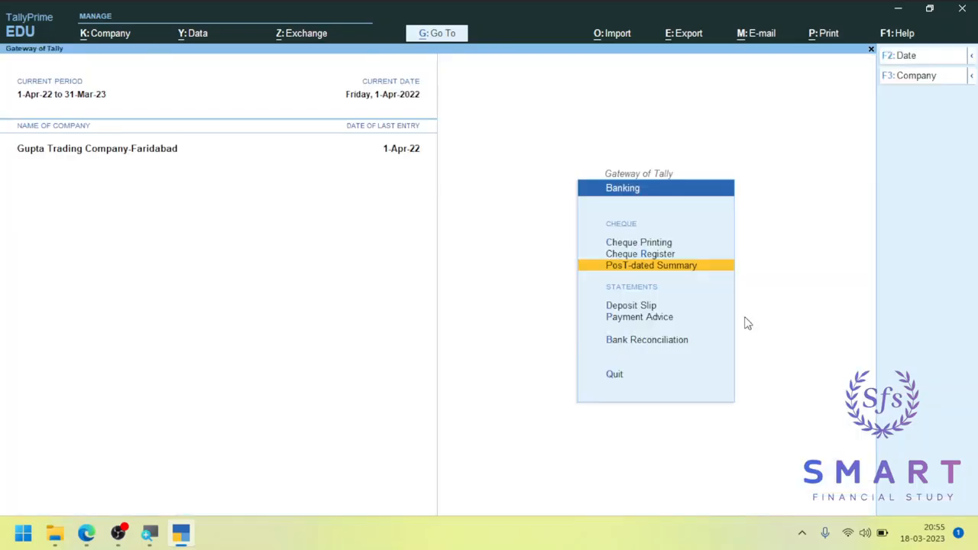
- Return to the Cheque Register and open the unreconciled V MART LIMITED payment voucher for alteration
{"action": "key", "text": "Escape"}
{"action": "key", "text": "Return"}
{"action": "key", "text": "Down"}
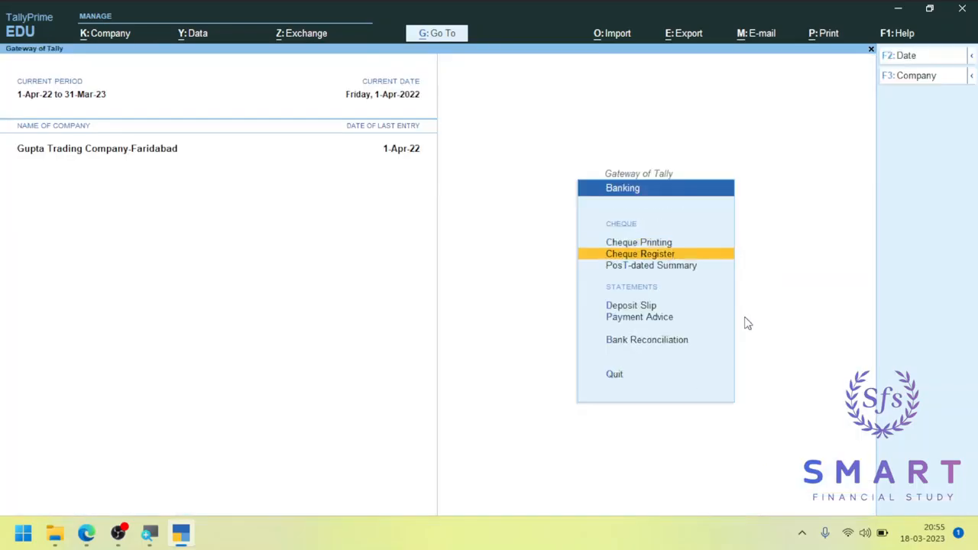
{"action": "key", "text": "Return"}
{"action": "key", "text": "Right"}
{"action": "key", "text": "Right"}
{"action": "key", "text": "Right"}
{"action": "key", "text": "Return"}
{"action": "key", "text": "Escape"}
{"action": "key", "text": "Left"}
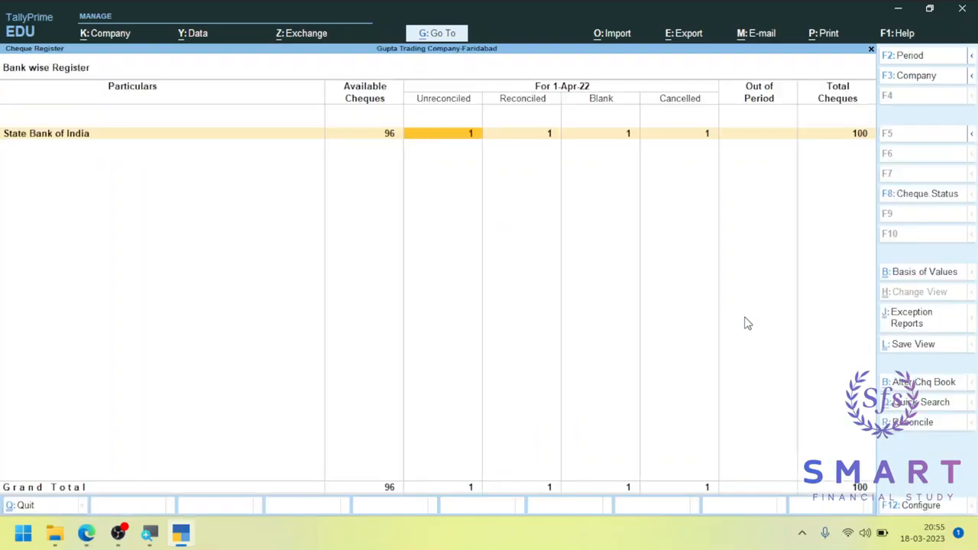
{"action": "key", "text": "Return"}
{"action": "key", "text": "Return"}
{"action": "key", "text": "Return"}
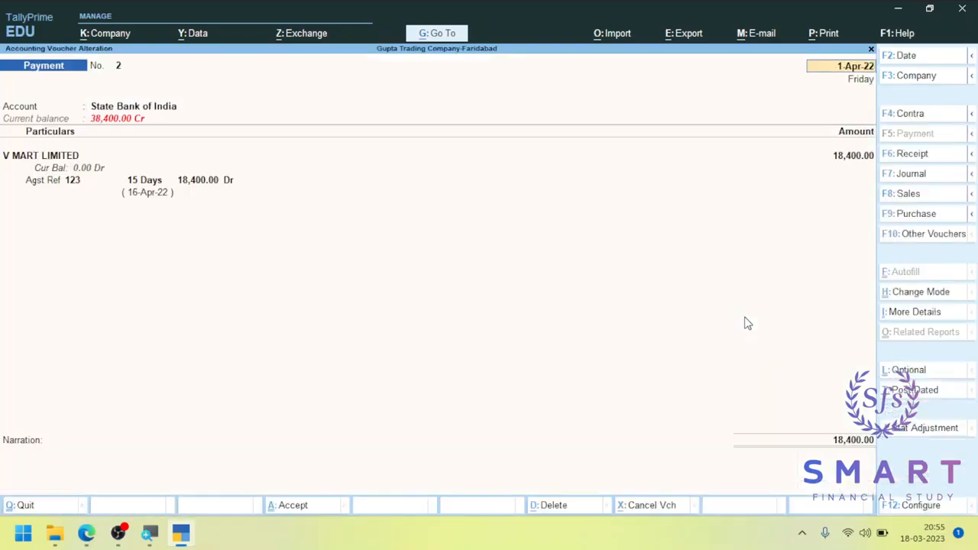
- Change the V MART LIMITED payment voucher's date to 2-Apr-22, save it, and return to the bank-wise Cheque Register
{"action": "type", "text": "05"}
{"action": "key", "text": "BackSpace"}
{"action": "type", "text": "4"}
{"action": "key", "text": "Return"}
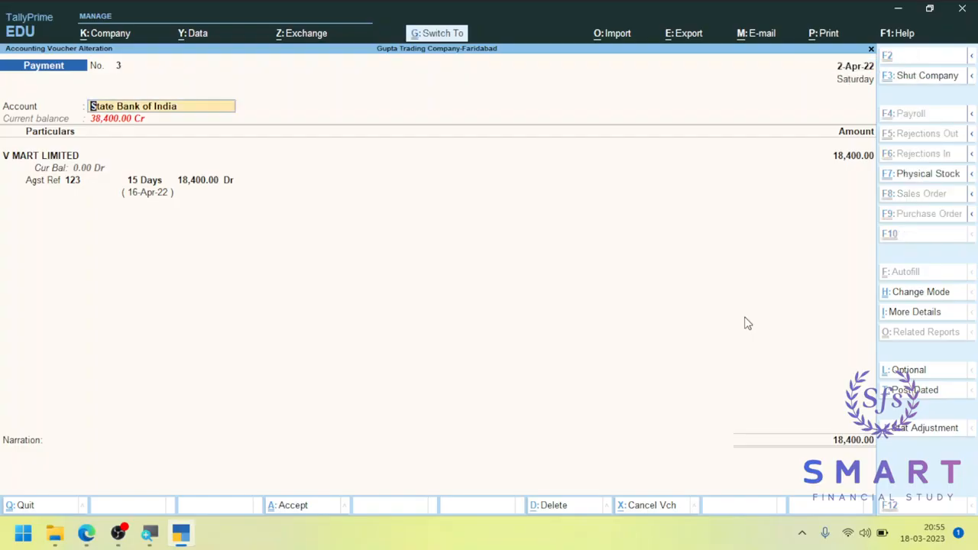
{"action": "key", "text": "ctrl+p"}
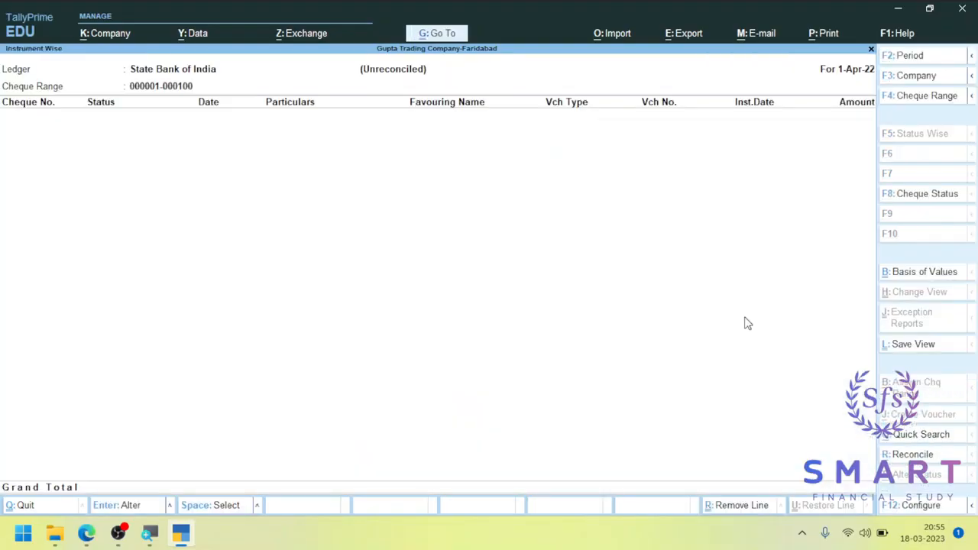
{"action": "key", "text": "Escape"}
{"action": "key", "text": "Escape"}
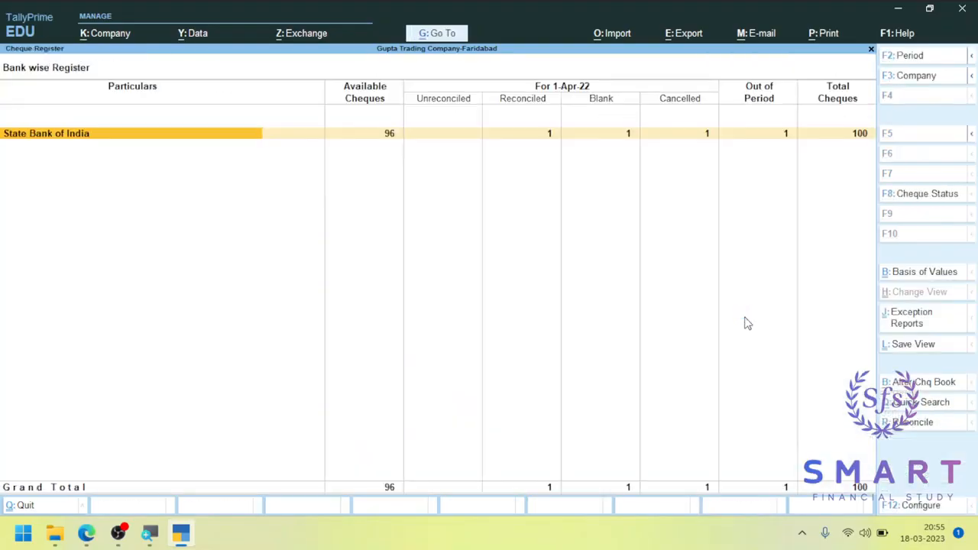
- Examine State Bank of India's cheque counts under each status in the bank-wise register
{"action": "key", "text": "Right"}
{"action": "key", "text": "Right"}
{"action": "key", "text": "Right"}
{"action": "key", "text": "Right"}
{"action": "key", "text": "Left"}
{"action": "key", "text": "Left"}
{"action": "key", "text": "Right"}
{"action": "key", "text": "Right"}
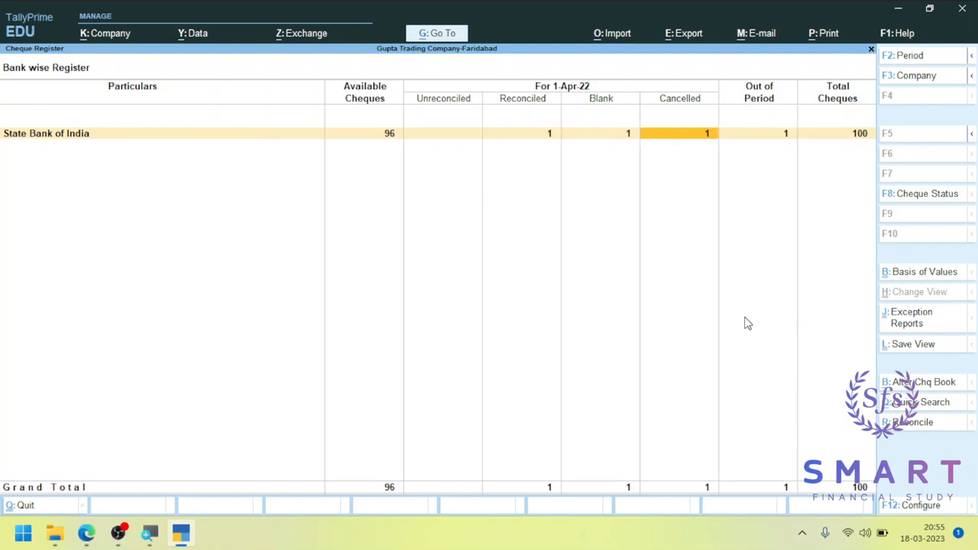
{"action": "key", "text": "Left"}
{"action": "key", "text": "Left"}
{"action": "key", "text": "Left"}
{"action": "key", "text": "Left"}
- Check the Post-dated Summary for State Bank of India again and return to the banking options
{"action": "key", "text": "Escape"}
{"action": "key", "text": "Down"}
{"action": "key", "text": "Return"}
{"action": "key", "text": "Return"}
{"action": "key", "text": "Escape"}
{"action": "key", "text": "Escape"}
{"action": "key", "text": "Return"}
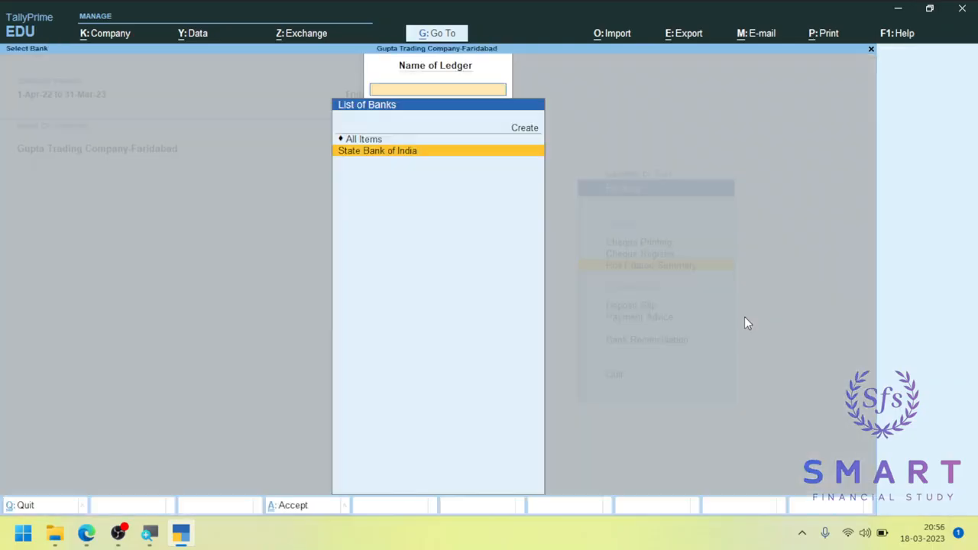
{"action": "key", "text": "Return"}
{"action": "key", "text": "Escape"}
{"action": "key", "text": "Escape"}
- Reopen the Cheque Register and open the payment voucher of unreconciled cheque 000009 for alteration
{"action": "key", "text": "Up"}
{"action": "key", "text": "Return"}
{"action": "key", "text": "Right"}
{"action": "key", "text": "Right"}
{"action": "key", "text": "Left"}
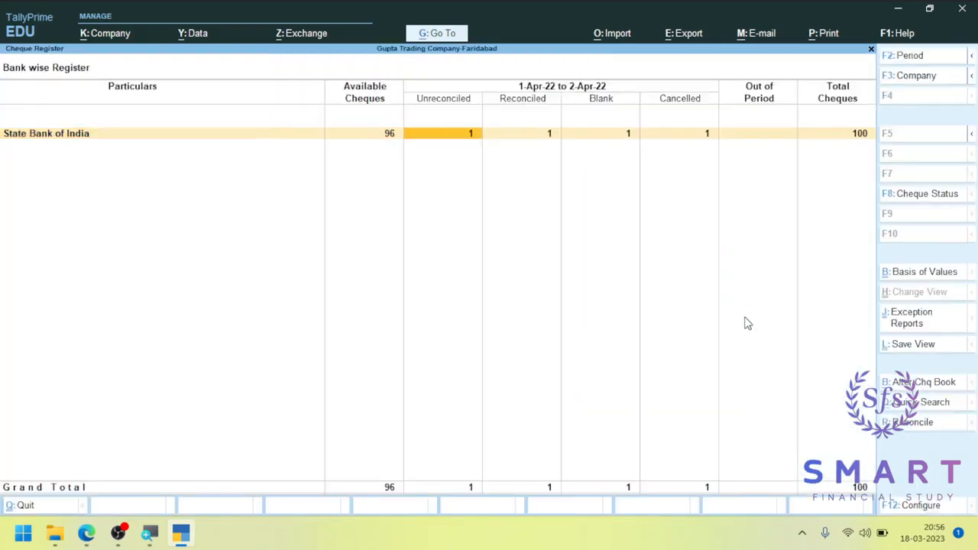
{"action": "key", "text": "Return"}
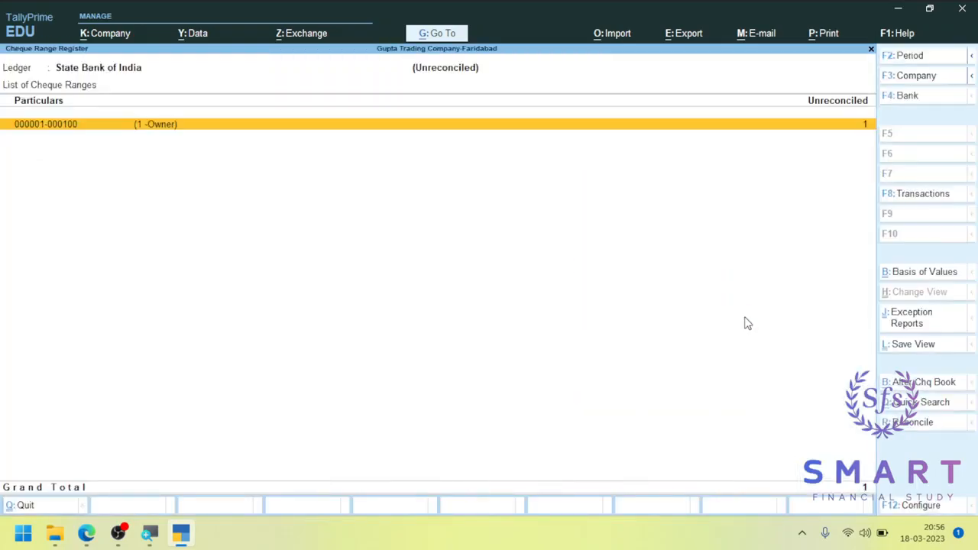
{"action": "key", "text": "Return"}
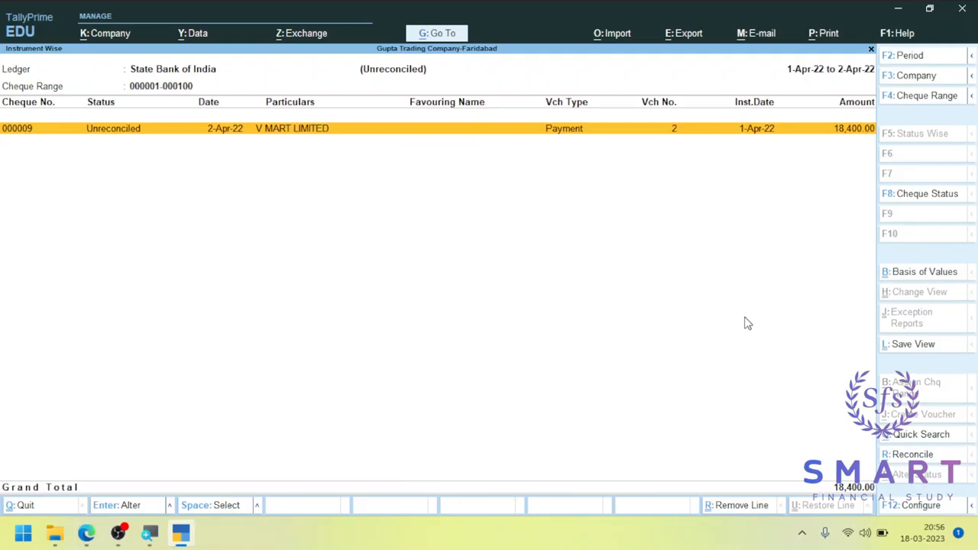
{"action": "key", "text": "Return"}
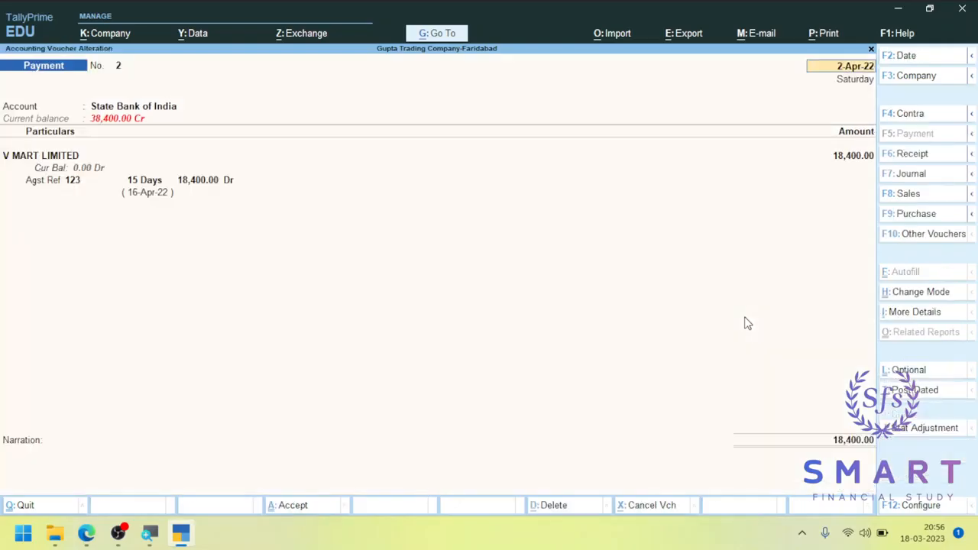
- Set the instrument date of cheque 000009 to 2-Apr-22, save the payment voucher, and dismiss cheque printing
{"action": "left_click", "coordinate": [843, 437]}
{"action": "key", "text": "Return"}
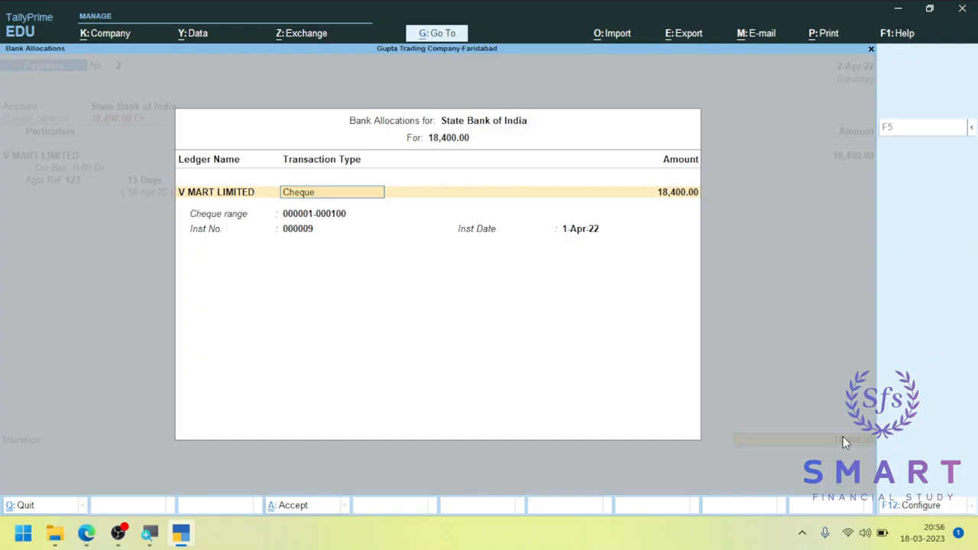
{"action": "key", "text": "Return"}
{"action": "key", "text": "Return"}
{"action": "type", "text": "02"}
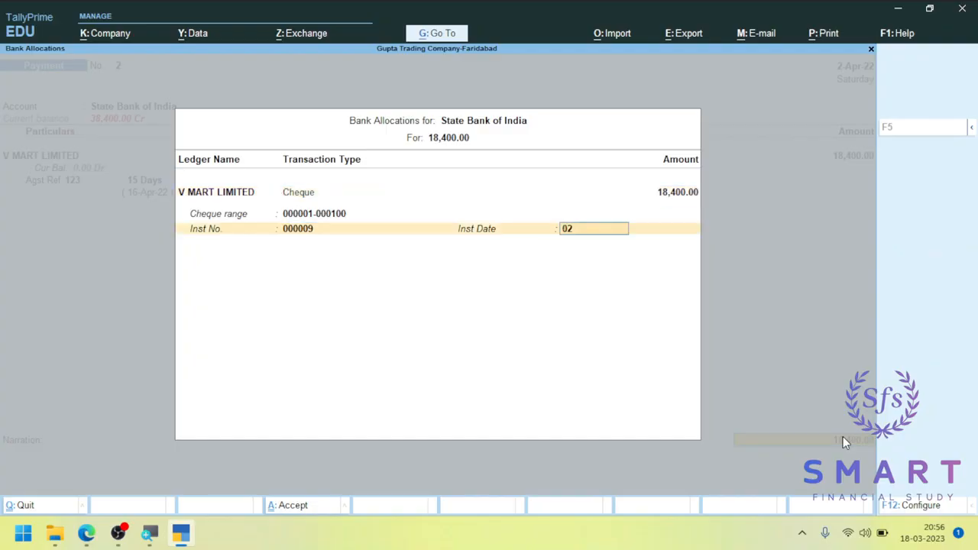
{"action": "key", "text": "Return"}
{"action": "key", "text": "ctrl+a"}
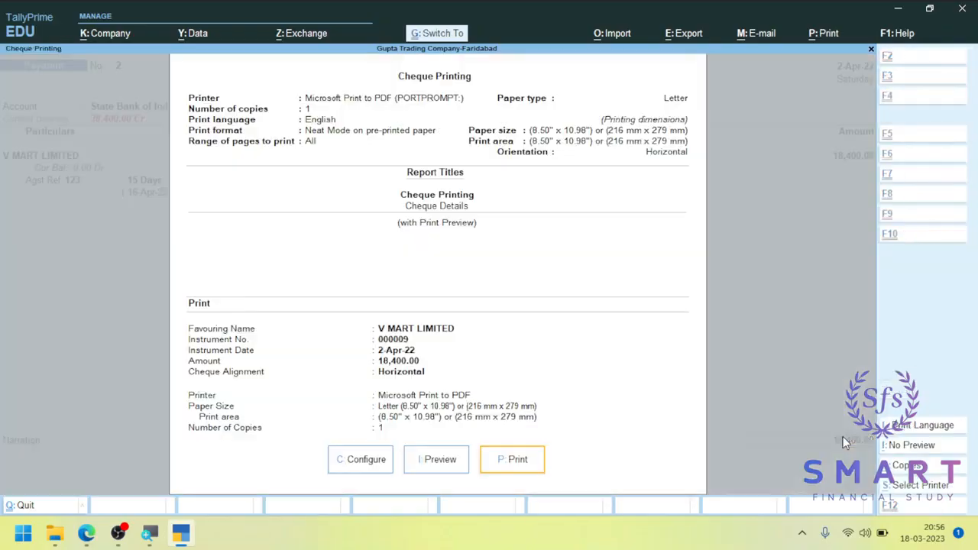
{"action": "key", "text": "Escape"}
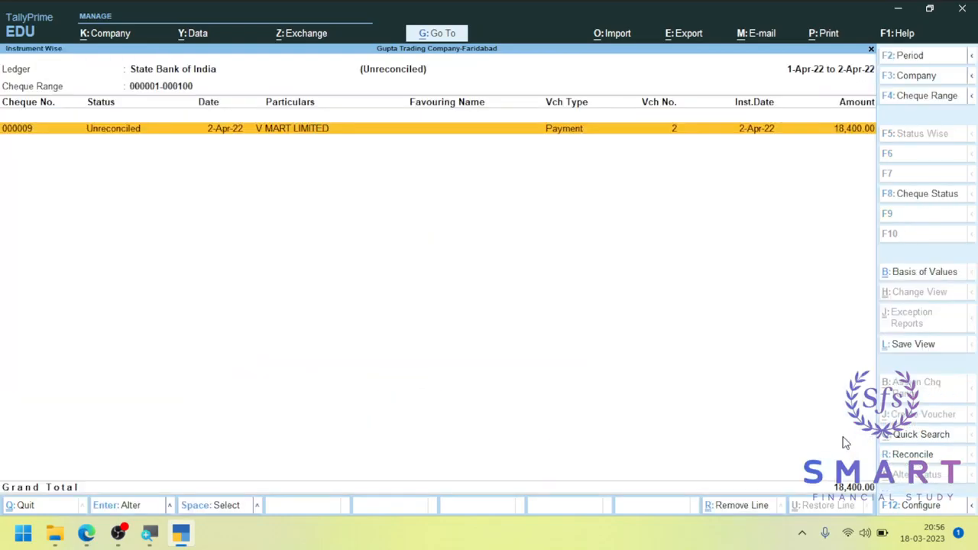
- Set the V MART LIMITED payment voucher's date to 1-Apr-22, save it, and return to the bank-wise Cheque Register
{"action": "key", "text": "Return"}
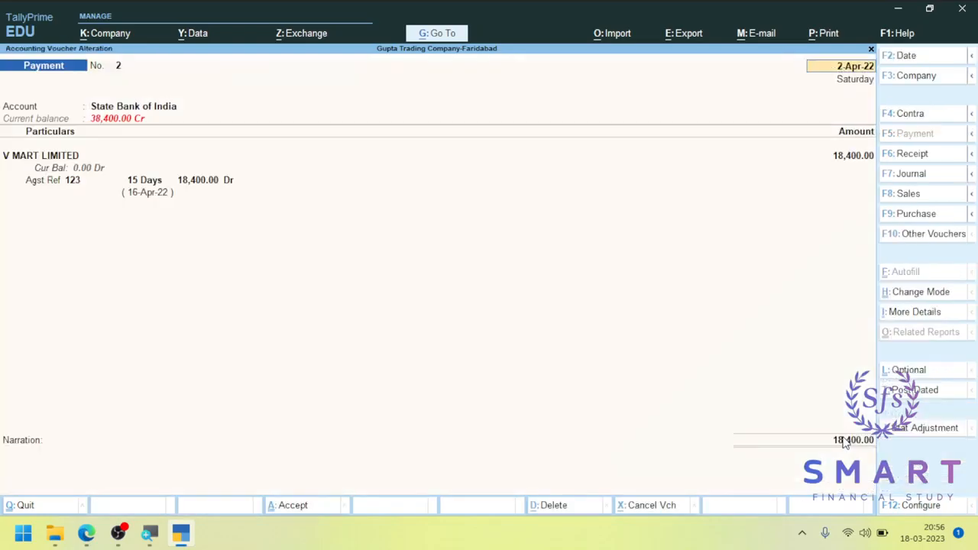
{"action": "type", "text": "01"}
{"action": "key", "text": "Return"}
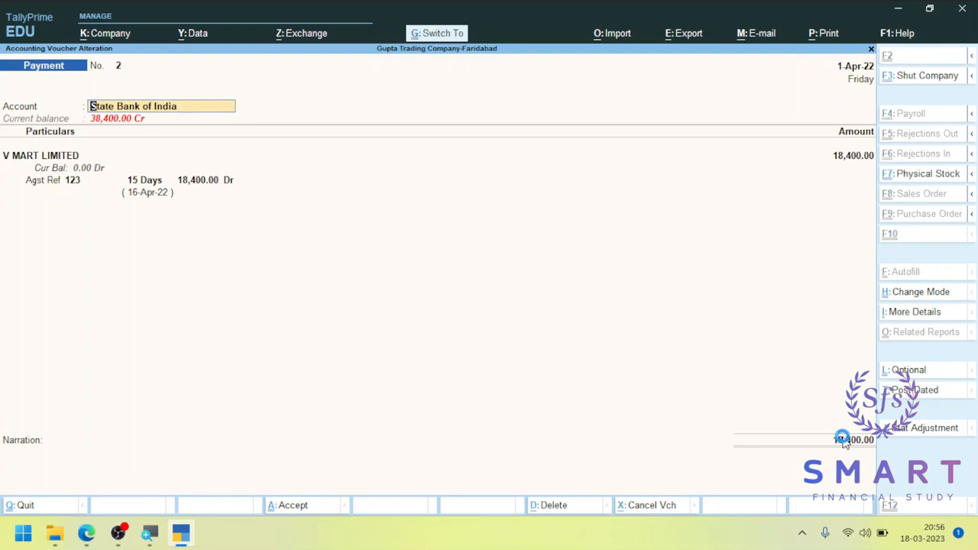
{"action": "key", "text": "ctrl+a"}
{"action": "key", "text": "Escape"}
{"action": "key", "text": "Escape"}
{"action": "key", "text": "Escape"}
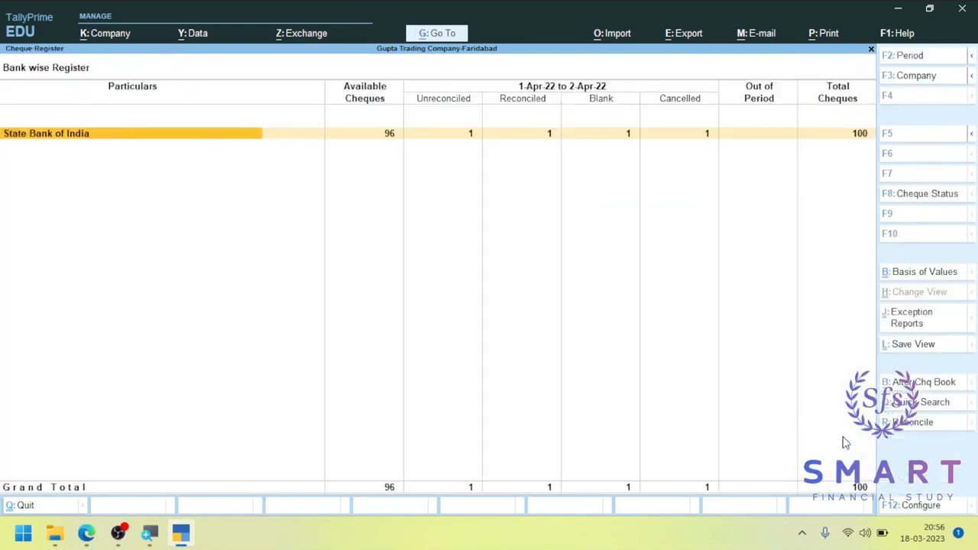
- Check April in the Post-dated Summary for State Bank of India and return to the banking options
{"action": "key", "text": "Escape"}
{"action": "key", "text": "Down"}
{"action": "key", "text": "Return"}
{"action": "key", "text": "Return"}
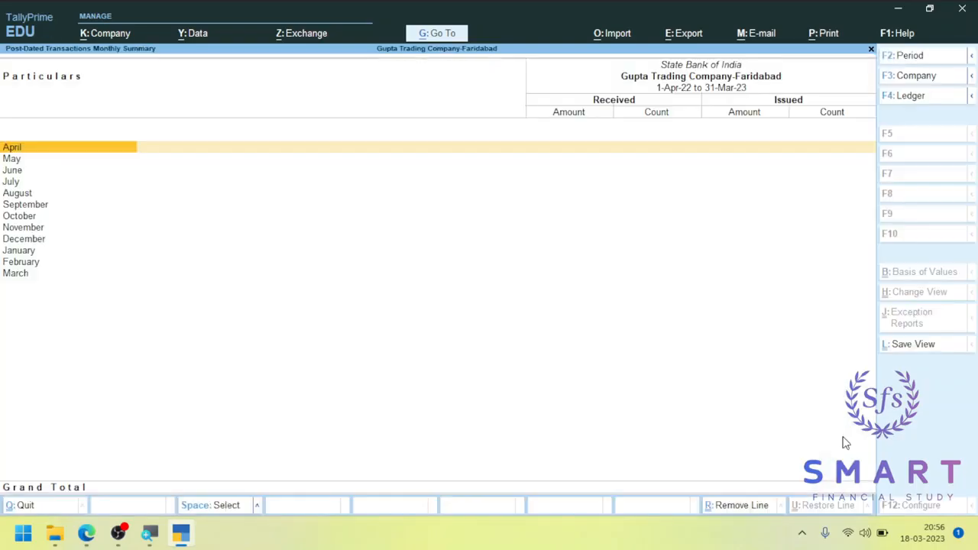
{"action": "key", "text": "Return"}
{"action": "key", "text": "Escape"}
{"action": "key", "text": "Escape"}
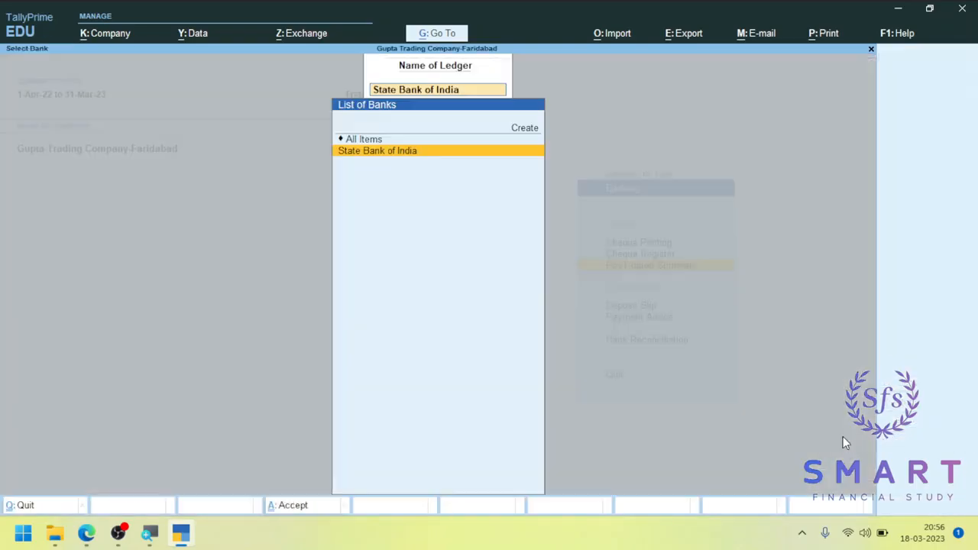
{"action": "key", "text": "Escape"}
{"action": "key", "text": "Up"}
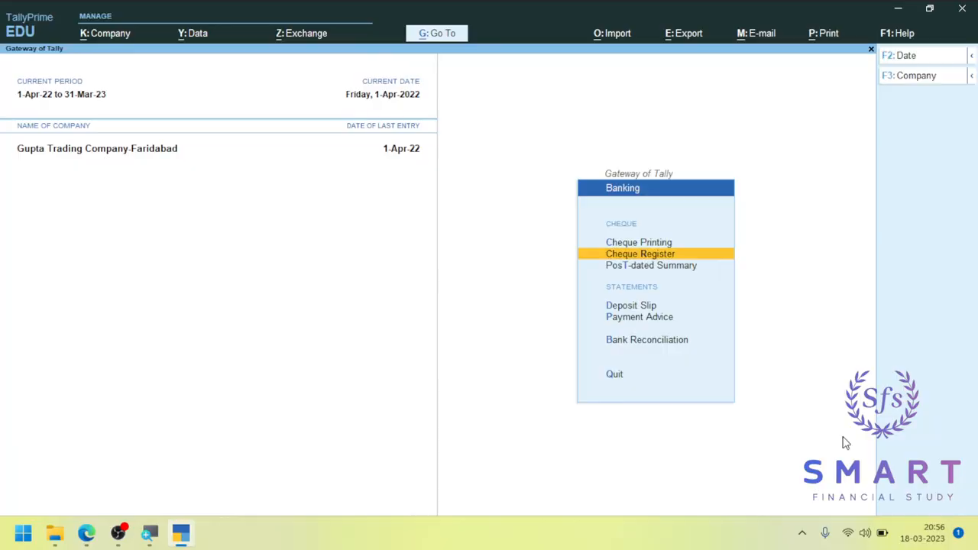
- Reopen the payment voucher of State Bank of India's unreconciled cheque 000009 from the Cheque Register
{"action": "key", "text": "Return"}
{"action": "key", "text": "Right"}
{"action": "key", "text": "Return"}
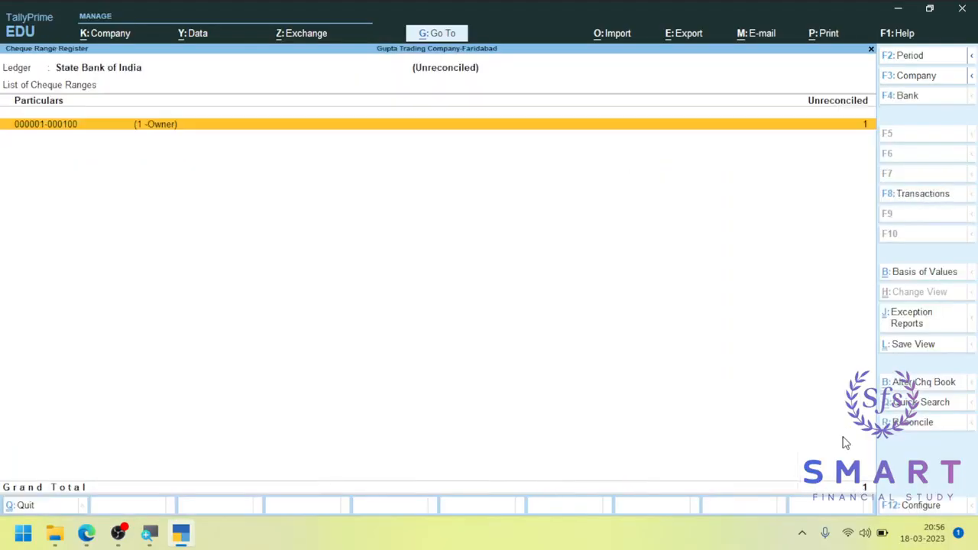
{"action": "key", "text": "Return"}
{"action": "key", "text": "Return"}
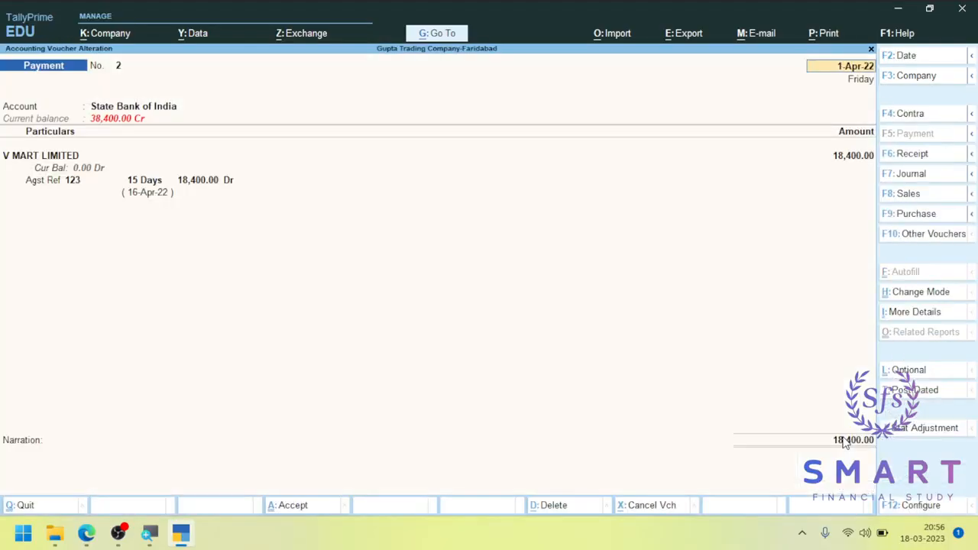
- Mark the V MART LIMITED payment voucher as post-dated, save it, and return to the banking options
{"action": "key", "text": "alt"}
{"action": "left_click", "coordinate": [909, 391]}
{"action": "key", "text": "ctrl"}
{"action": "key", "text": "ctrl+a"}
{"action": "key", "text": "Escape"}
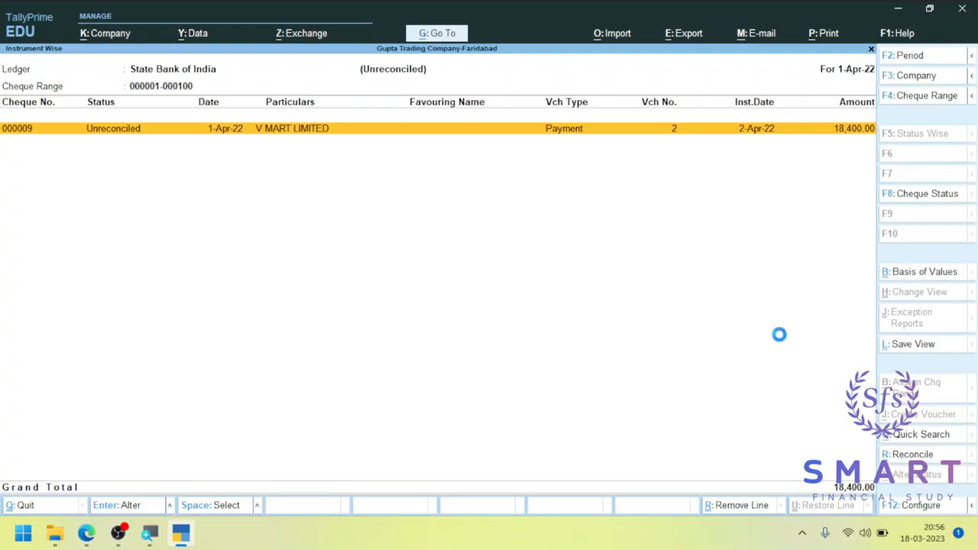
{"action": "key", "text": "Escape"}
{"action": "key", "text": "Escape"}
{"action": "key", "text": "Escape"}
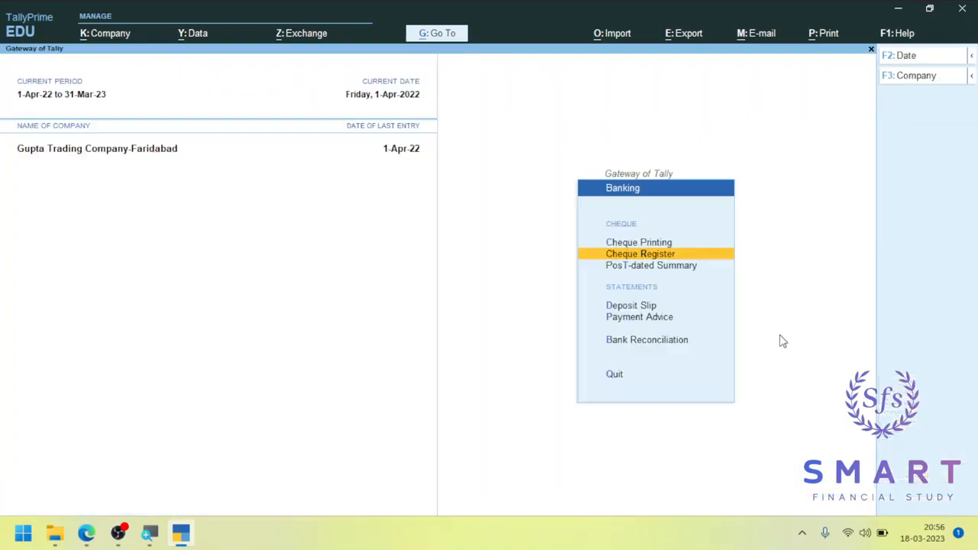
- Check State Bank of India's Post-dated Summary again for the voucher marked as post-dated
{"action": "key", "text": "Down"}
{"action": "key", "text": "Return"}
{"action": "key", "text": "Return"}
{"action": "key", "text": "Return"}
{"action": "key", "text": "Escape"}
{"action": "key", "text": "Escape"}
{"action": "key", "text": "Escape"}
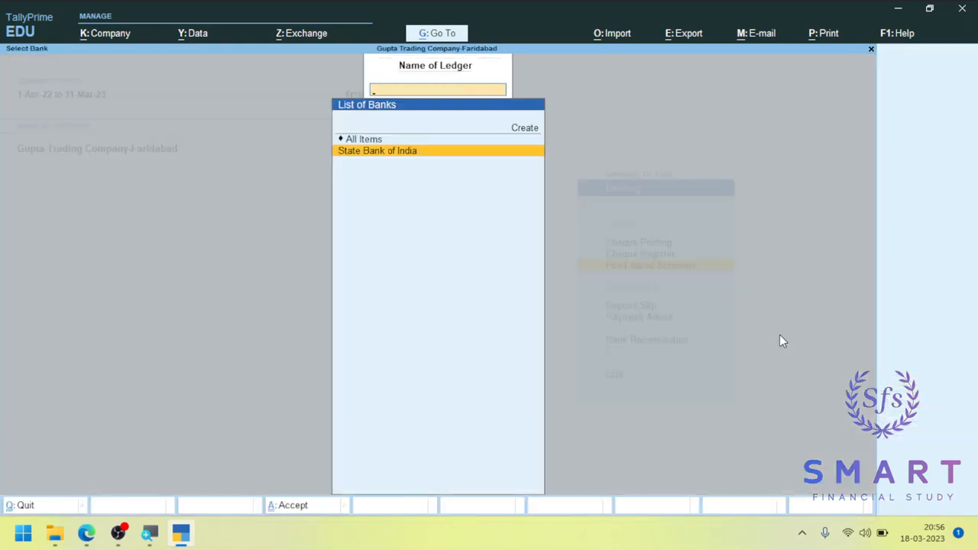
{"action": "key", "text": "Escape"}
- Open the Cheque Register and view State Bank of India's post-dated issued cheques from its Post-Dated Cheques count
{"action": "key", "text": "Up"}
{"action": "key", "text": "Return"}
{"action": "key", "text": "Right"}
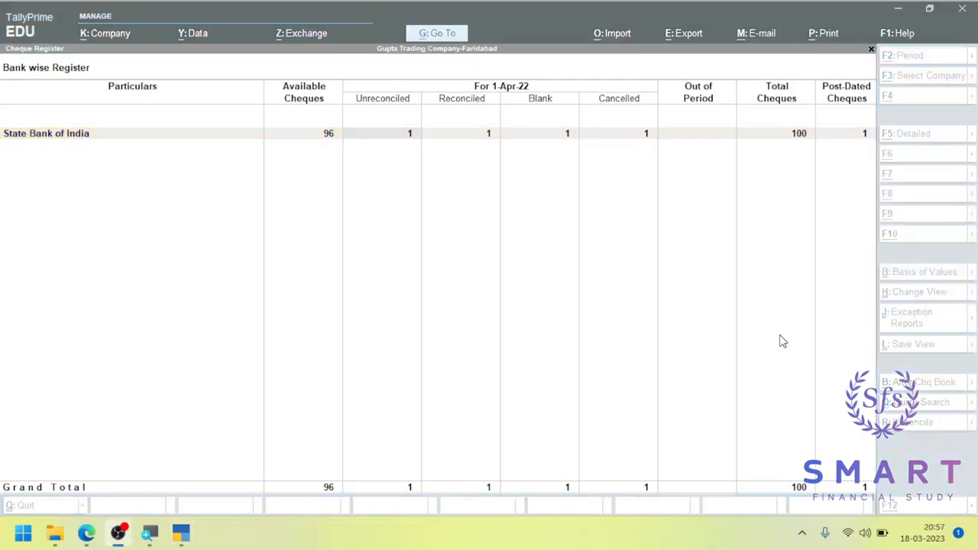
{"action": "key", "text": "Return"}
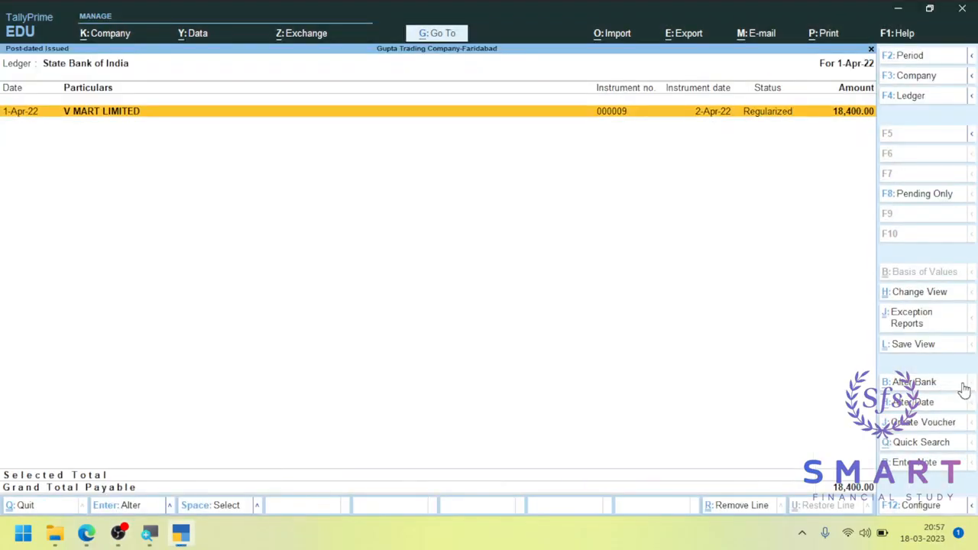
{"action": "key", "text": "Escape"}
{"action": "key", "text": "Left"}
{"action": "key", "text": "Right"}
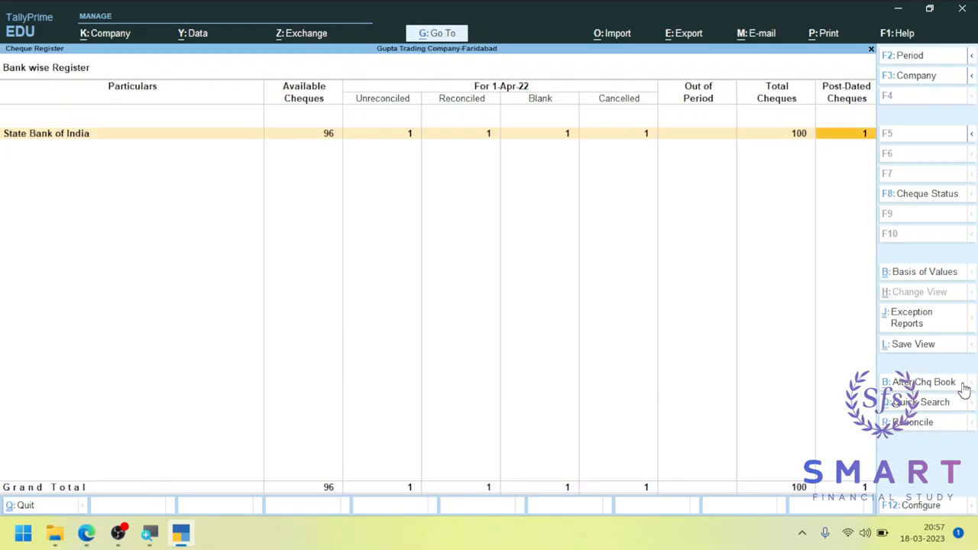
{"action": "key", "text": "Return"}
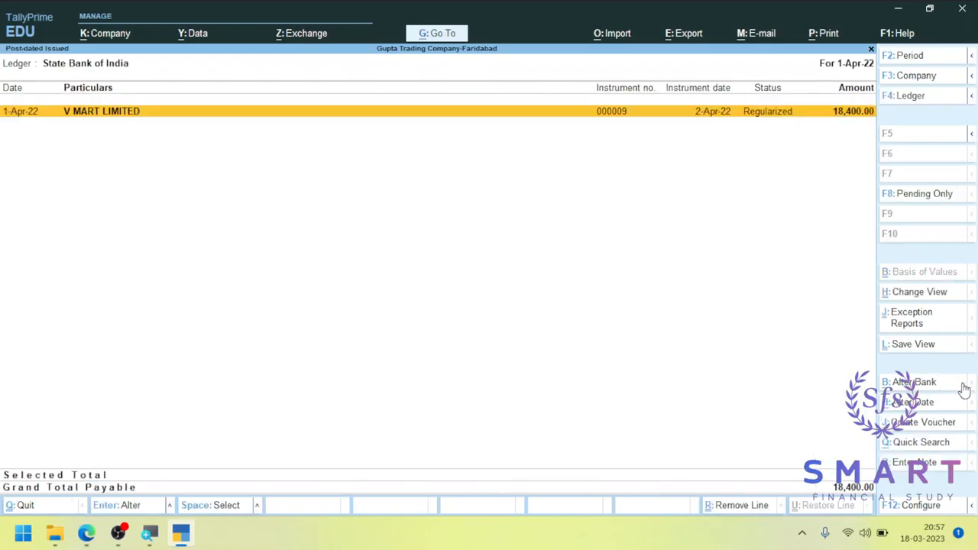
{"action": "key", "text": "Escape"}
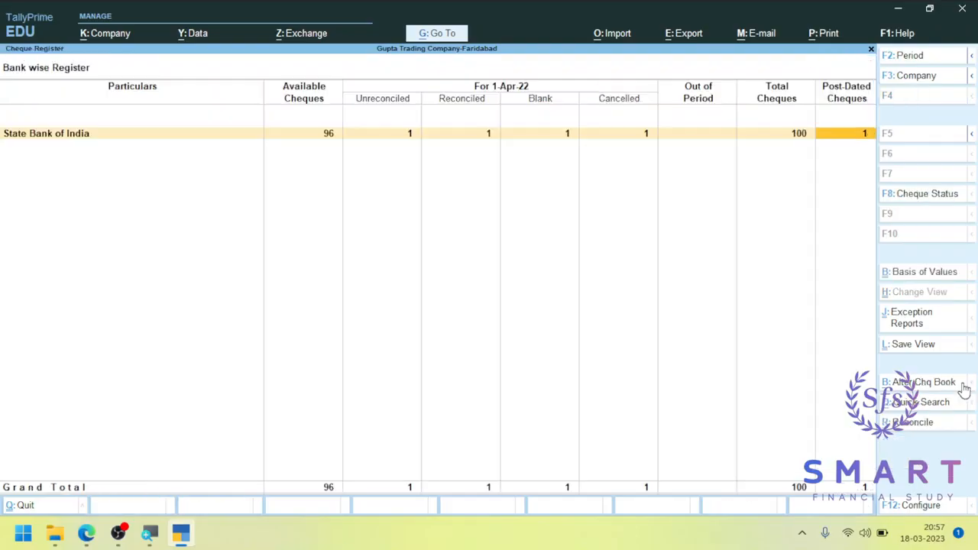
- Examine State Bank of India's cheque counts under each status, including post-dated, in the bank-wise register
{"action": "key", "text": "Left"}
{"action": "key", "text": "Right"}
{"action": "key", "text": "Left"}
{"action": "key", "text": "Left"}
{"action": "key", "text": "Left"}
{"action": "key", "text": "Left"}
{"action": "key", "text": "Right"}
{"action": "key", "text": "Right"}
{"action": "key", "text": "Right"}
{"action": "key", "text": "Left"}
{"action": "key", "text": "Left"}
{"action": "key", "text": "Right"}
{"action": "key", "text": "Right"}
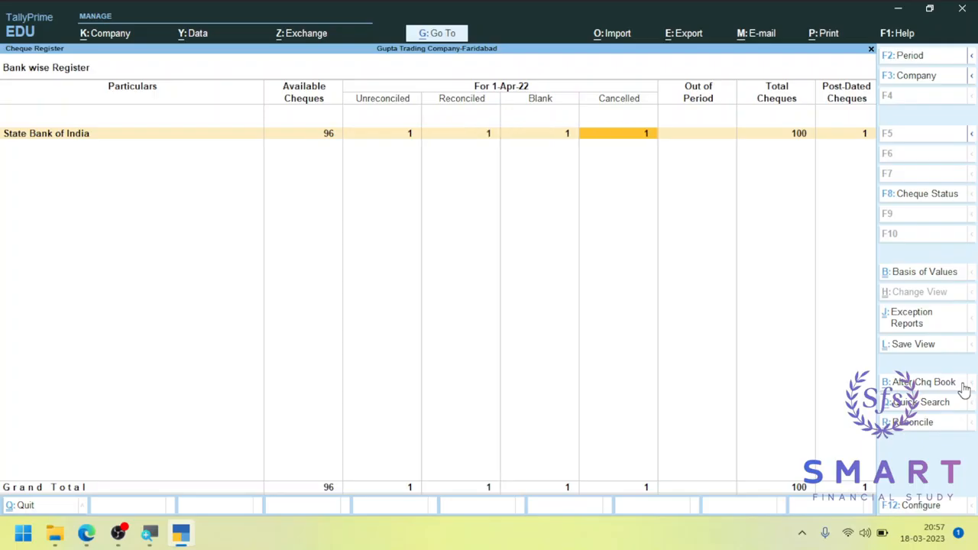
{"action": "key", "text": "Right"}
{"action": "key", "text": "Right"}
{"action": "key", "text": "Left"}
{"action": "key", "text": "Left"}
{"action": "key", "text": "Left"}
{"action": "key", "text": "Left"}
{"action": "key", "text": "Left"}
{"action": "key", "text": "Right"}
{"action": "key", "text": "Right"}
{"action": "key", "text": "Right"}
{"action": "key", "text": "Right"}
{"action": "key", "text": "Right"}
- Leave the Cheque Register, view State Bank of India's Post-dated Summary once more, and exit it
{"action": "key", "text": "Escape"}
{"action": "key", "text": "Down"}
{"action": "key", "text": "Return"}
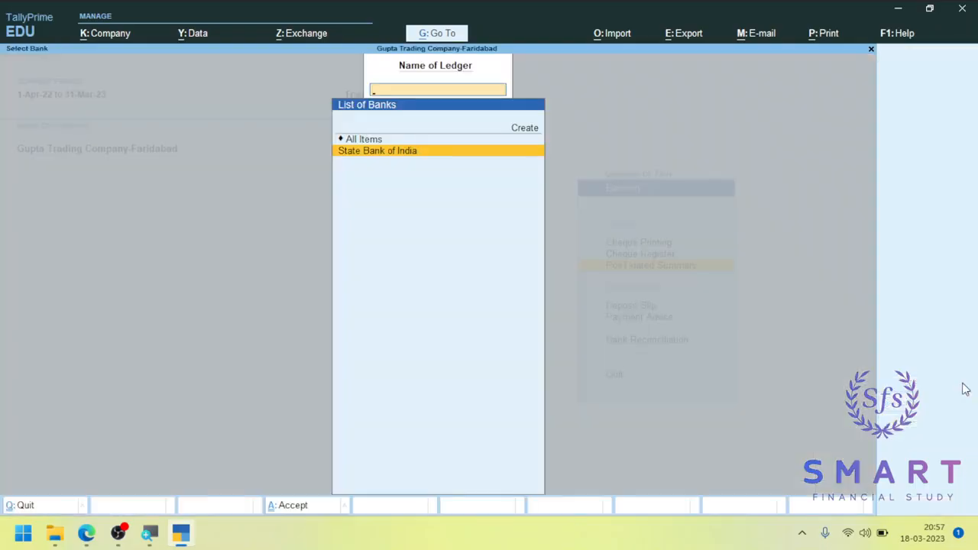
{"action": "key", "text": "Return"}
{"action": "key", "text": "Escape"}
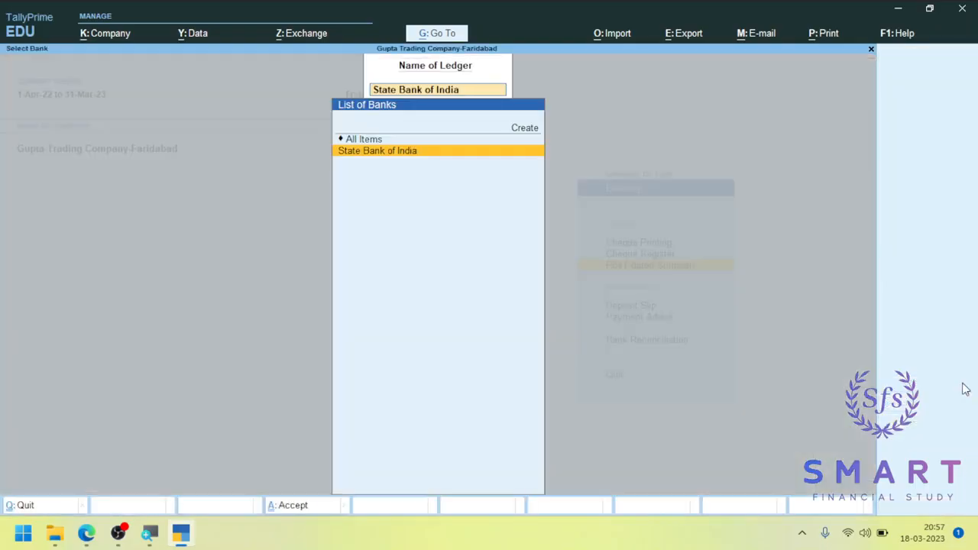
{"action": "key", "text": "Escape"}
{"action": "key", "text": "Escape"}
- Return to the banking options and open Payment Advice
{"action": "key", "text": "Return"}
{"action": "key", "text": "Down"}
{"action": "key", "text": "Down"}
{"action": "key", "text": "Down"}
{"action": "key", "text": "Down"}
{"action": "key", "text": "Up"}
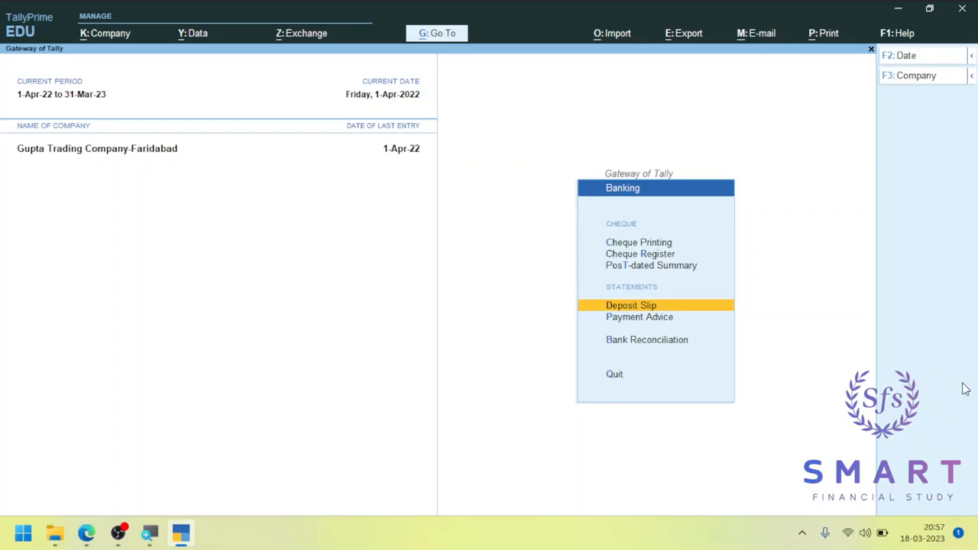
{"action": "key", "text": "Down"}
{"action": "key", "text": "Return"}
- Choose V MART LIMITED as the ledger for the payment advice and review its listed payments
{"action": "key", "text": "Down"}
{"action": "key", "text": "Down"}
{"action": "key", "text": "Down"}
{"action": "key", "text": "Down"}
{"action": "key", "text": "Down"}
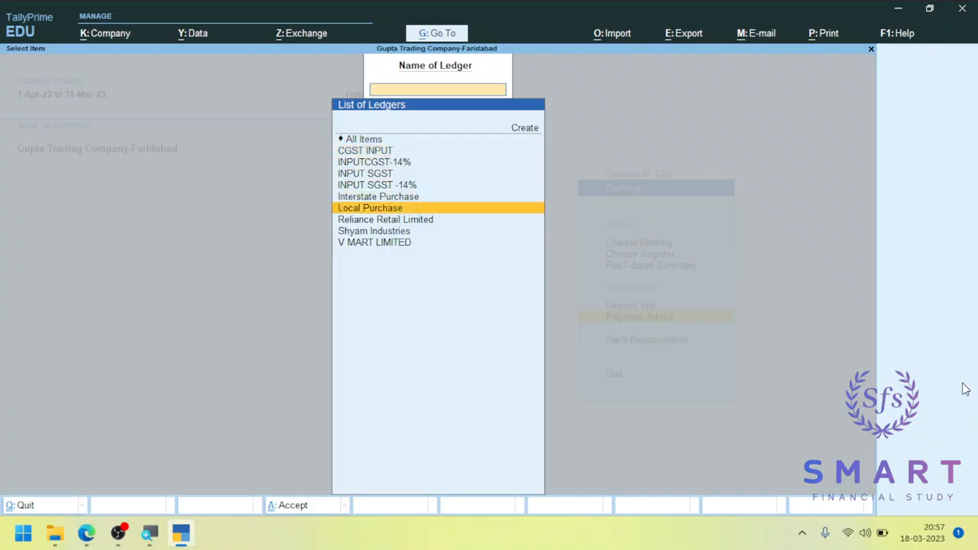
{"action": "key", "text": "Down"}
{"action": "key", "text": "Down"}
{"action": "key", "text": "Up"}
{"action": "key", "text": "Down"}
{"action": "key", "text": "Down"}
{"action": "key", "text": "Return"}
{"action": "key", "text": "Down"}
{"action": "key", "text": "Up"}
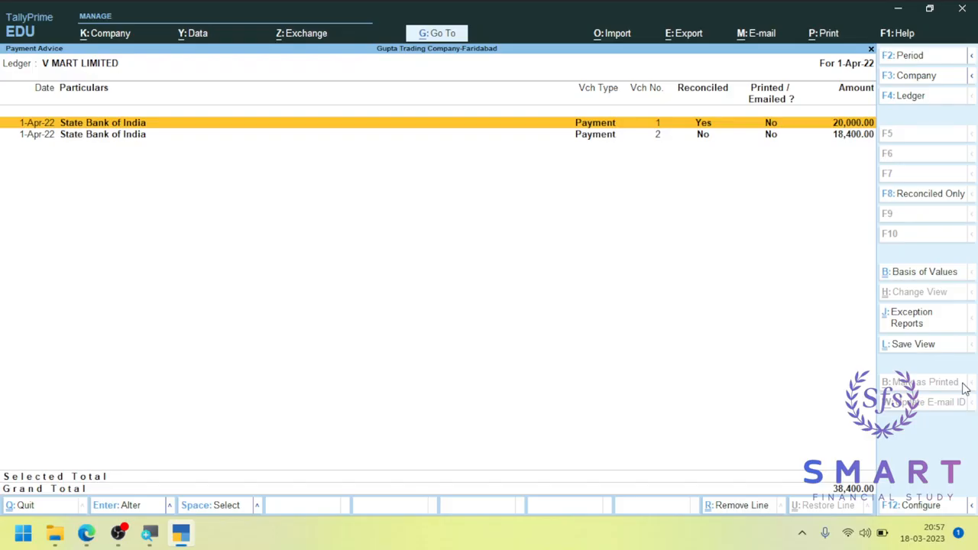
- View payment voucher 1 without altering it and inspect the payment advice's Basis of Values options
{"action": "key", "text": "Return"}
{"action": "key", "text": "Escape"}
{"action": "key", "text": "y"}
{"action": "left_click", "coordinate": [925, 272]}
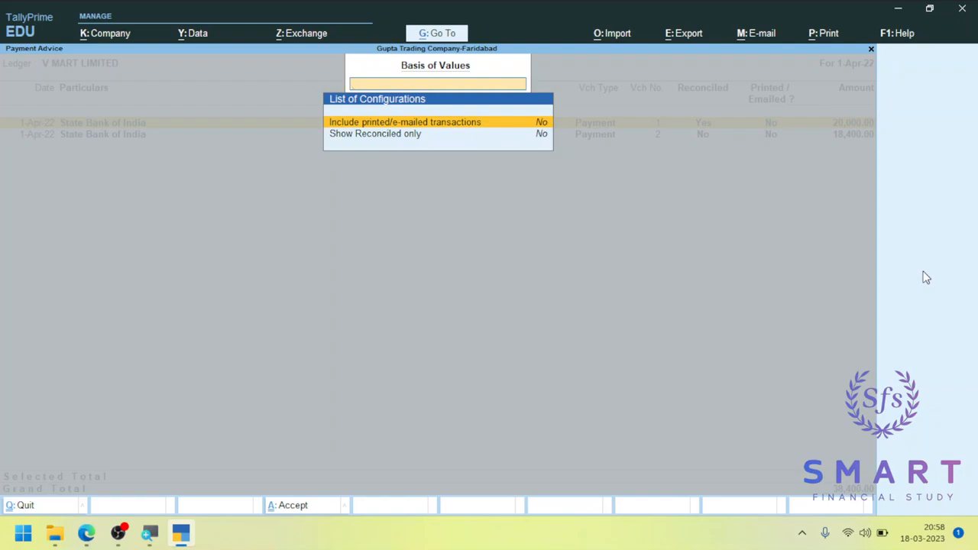
{"action": "key", "text": "Escape"}
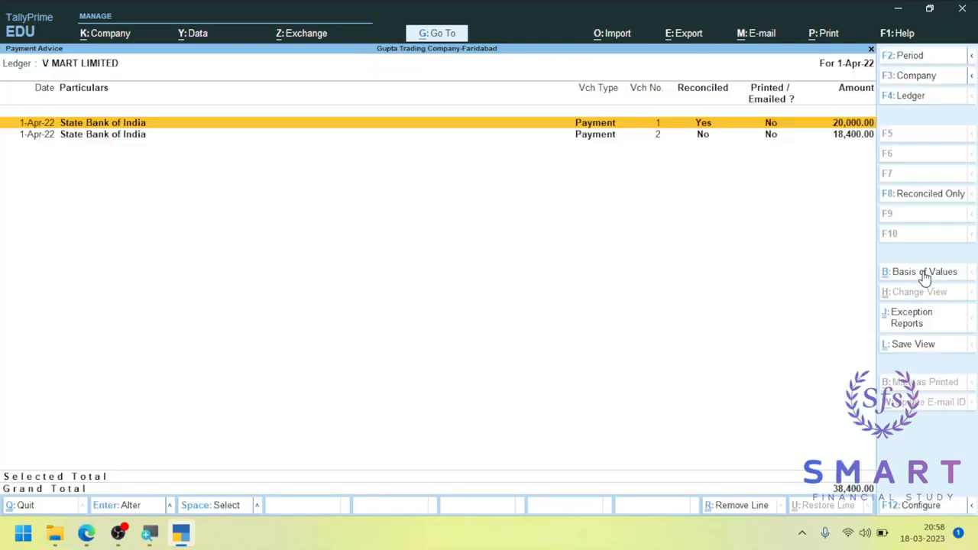
- Select the 20,000.00 State Bank of India payment and mark its advice as printed
{"action": "key", "text": "space"}
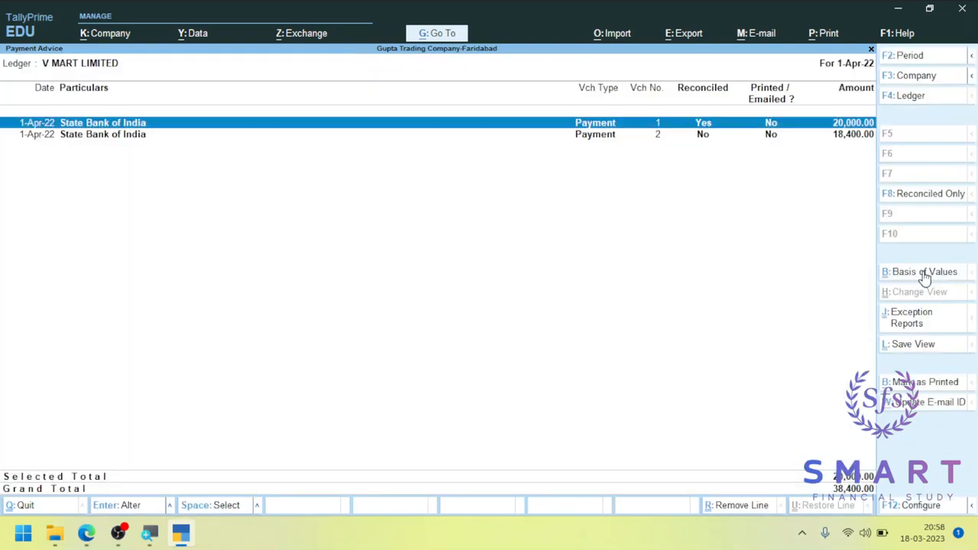
{"action": "left_click", "coordinate": [928, 383]}
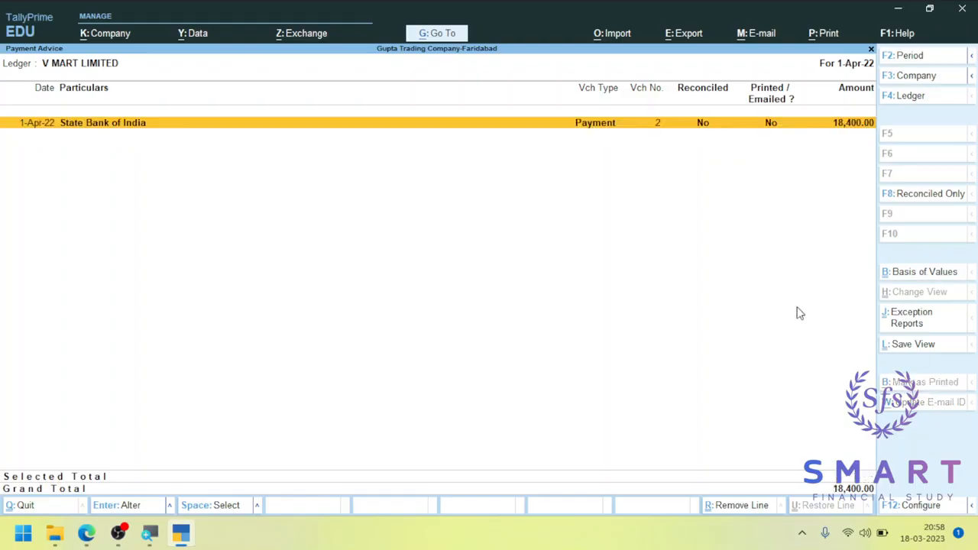
{"action": "key", "text": "F4"}
{"action": "key", "text": "Escape"}
- Show only V MART LIMITED's reconciled payments, restore the full list, and leave the payment advice
{"action": "left_click", "coordinate": [946, 198]}
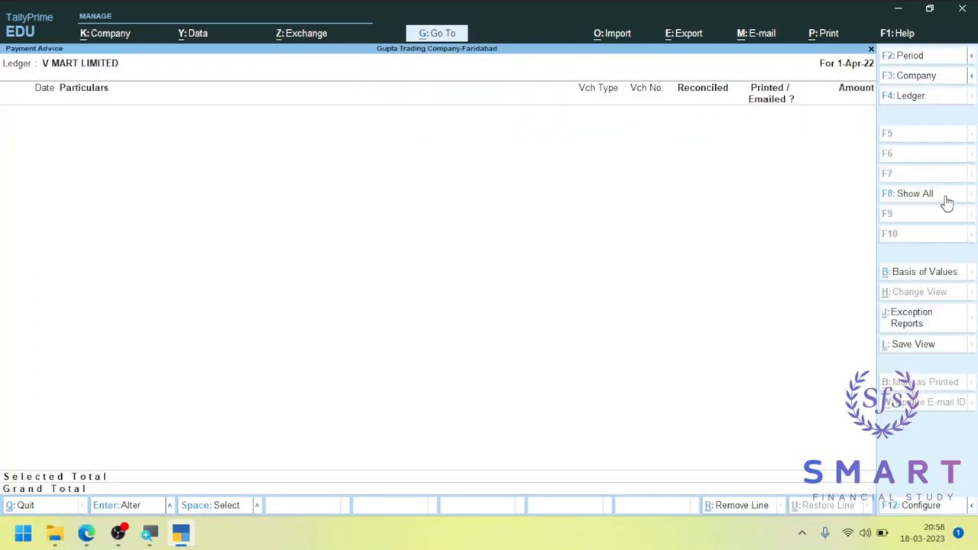
{"action": "left_click", "coordinate": [947, 200]}
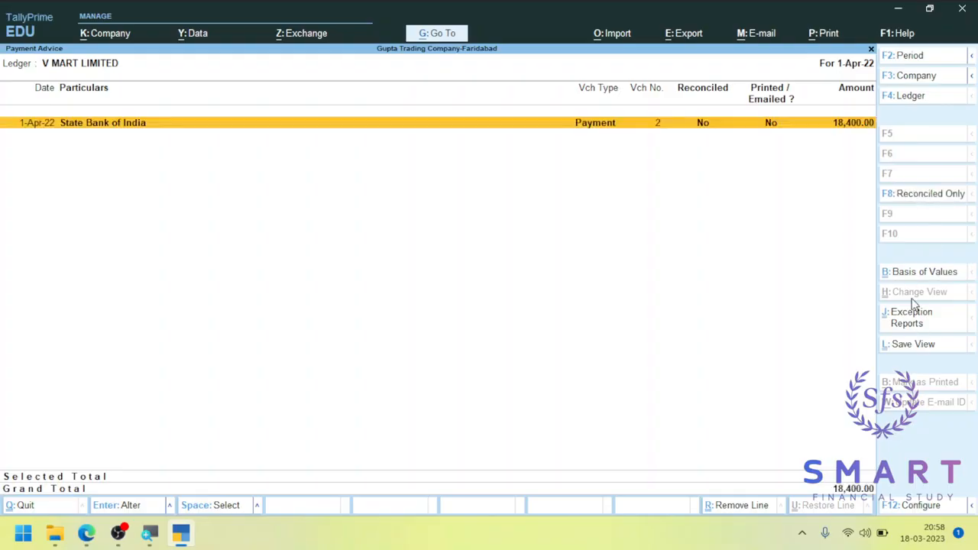
{"action": "key", "text": "Escape"}
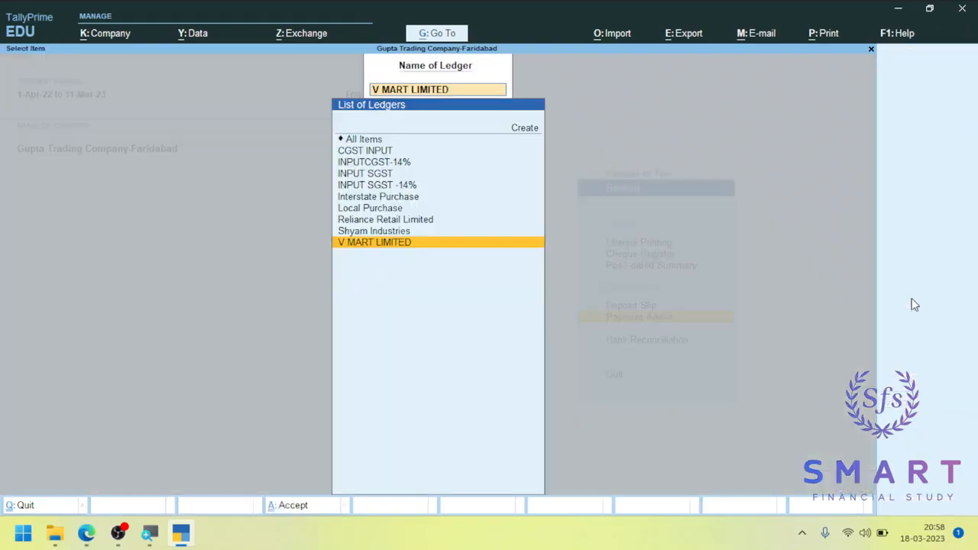
{"action": "key", "text": "BackSpace"}
{"action": "key", "text": "Escape"}
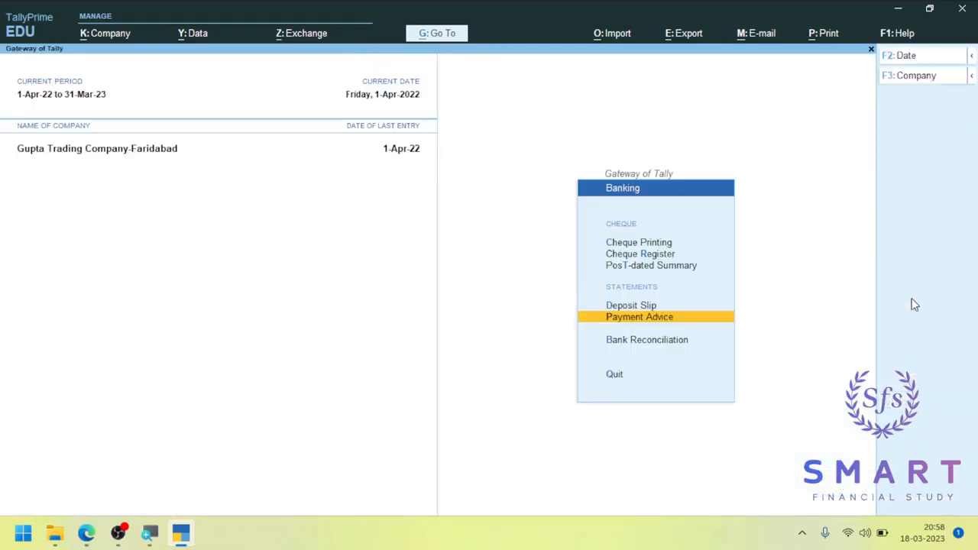
- Open the payment advice for Reliance Retail Limited, check its listed and reconciled payments, and leave the report
{"action": "key", "text": "Up"}
{"action": "key", "text": "Down"}
{"action": "key", "text": "Down"}
{"action": "key", "text": "Down"}
{"action": "key", "text": "Down"}
{"action": "key", "text": "Down"}
{"action": "key", "text": "Down"}
{"action": "key", "text": "Down"}
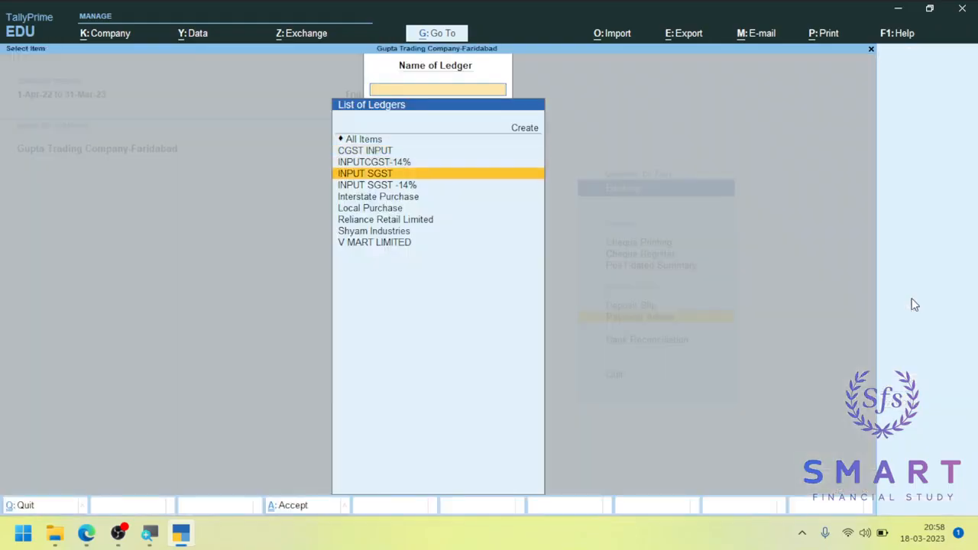
{"action": "key", "text": "Up"}
{"action": "key", "text": "Return"}
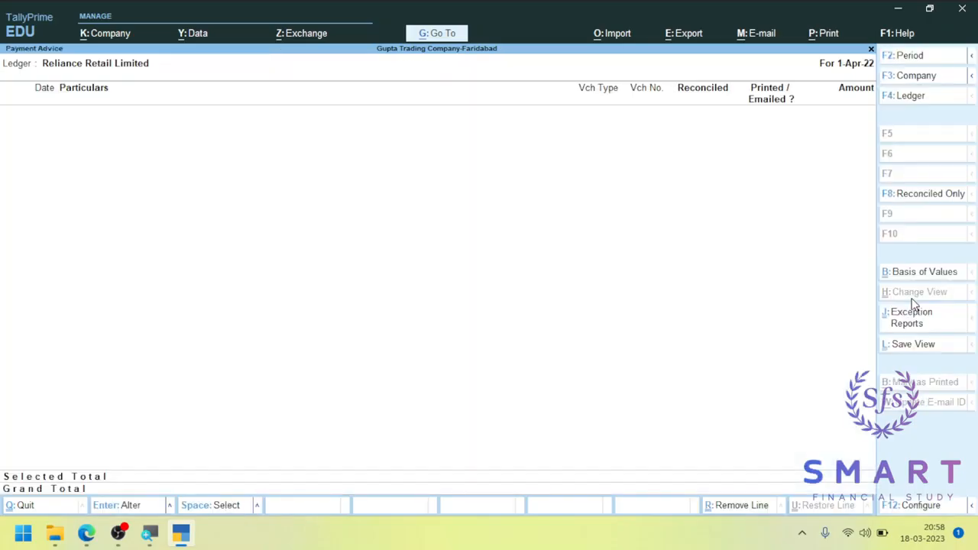
{"action": "left_click", "coordinate": [900, 196]}
{"action": "left_click", "coordinate": [899, 197]}
{"action": "key", "text": "Escape"}
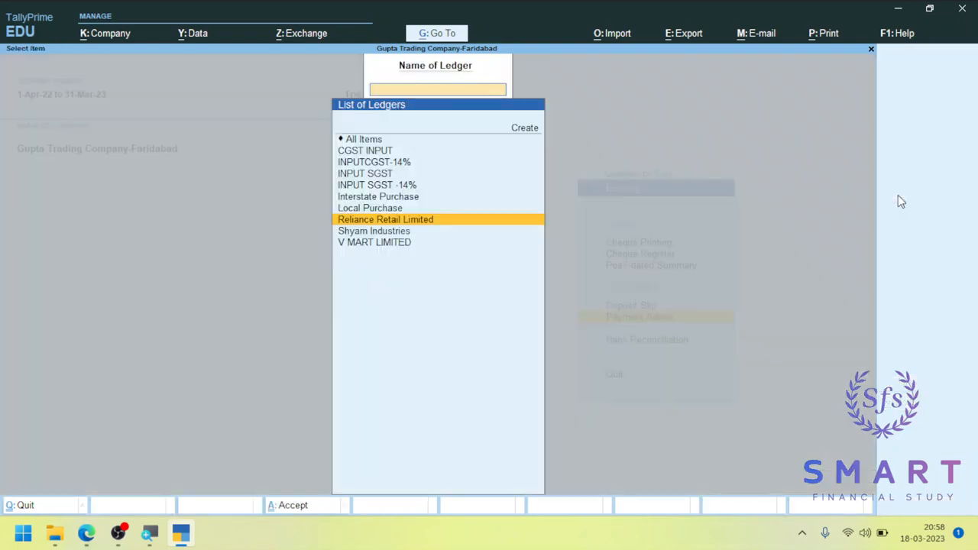
{"action": "key", "text": "alt+Tab"}
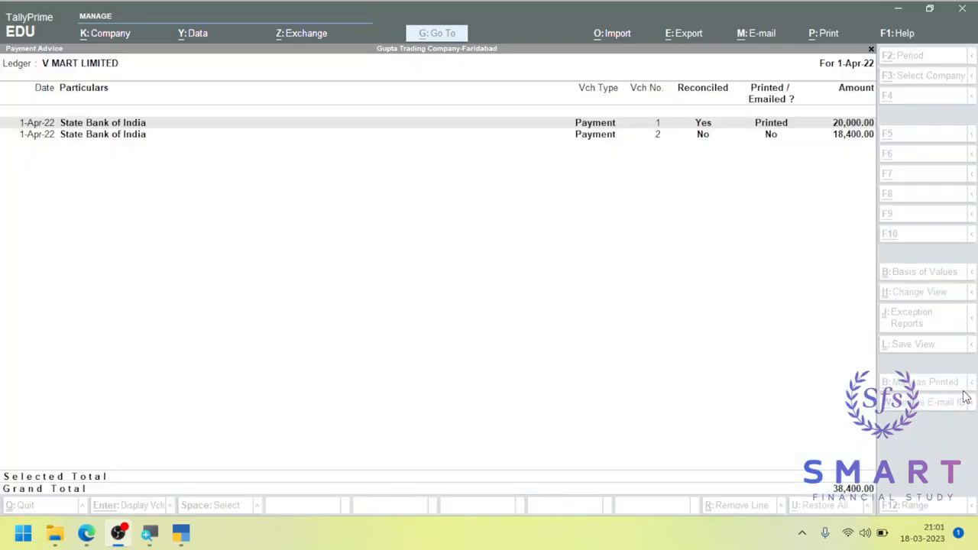
{"action": "key", "text": "alt+Tab"}
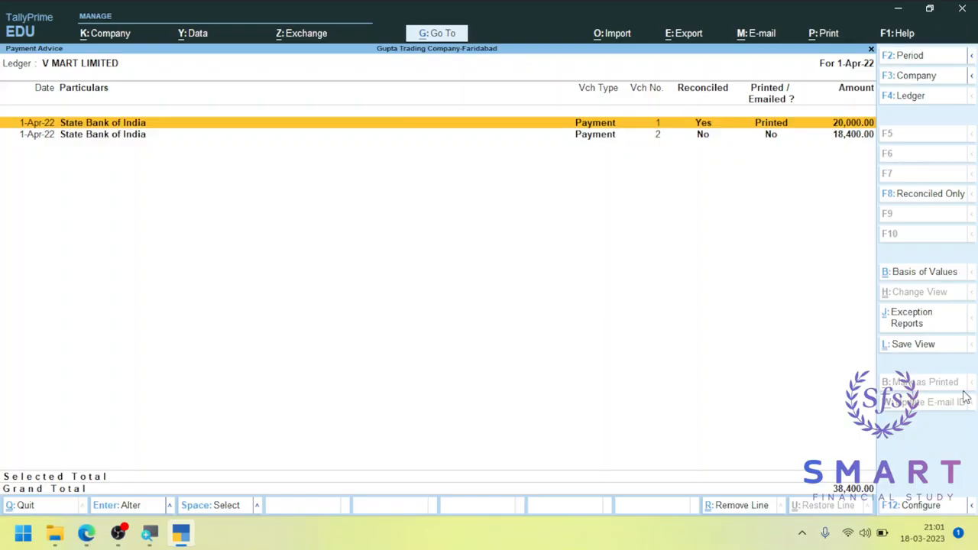
- Open V MART LIMITED's 20,000.00 payment voucher for printing and set Print Payment Advice to Yes in its print configuration
{"action": "key", "text": "Return"}
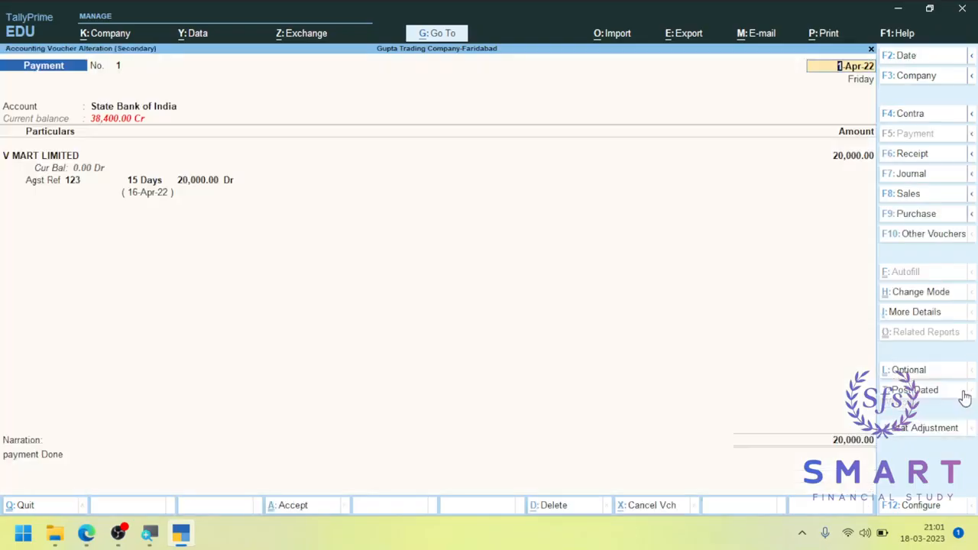
{"action": "key", "text": "alt+p"}
{"action": "key", "text": "Return"}
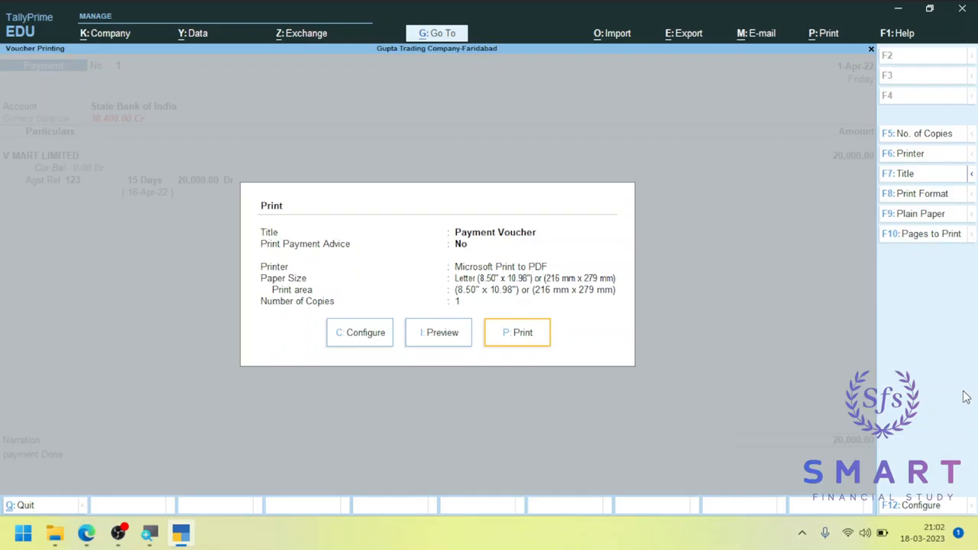
{"action": "key", "text": "c"}
{"action": "key", "text": "Down"}
{"action": "key", "text": "Return"}
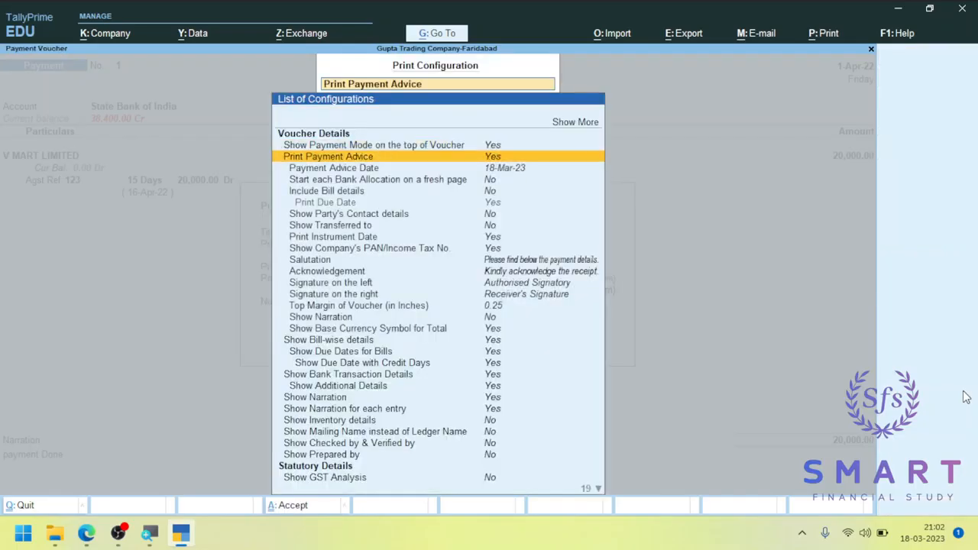
{"action": "key", "text": "Escape"}
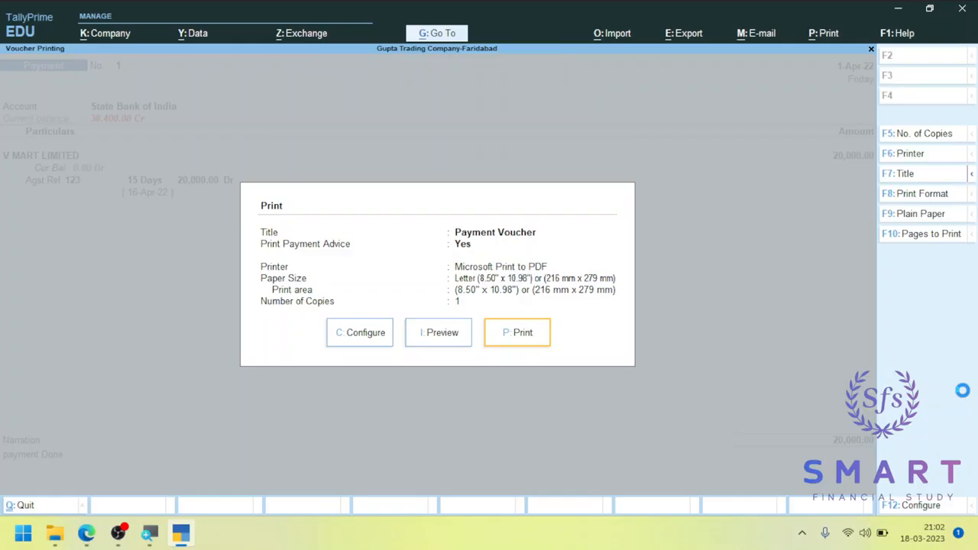
- Preview the printed payment advice for V MART LIMITED and leave the payment voucher without altering it
{"action": "key", "text": "i"}
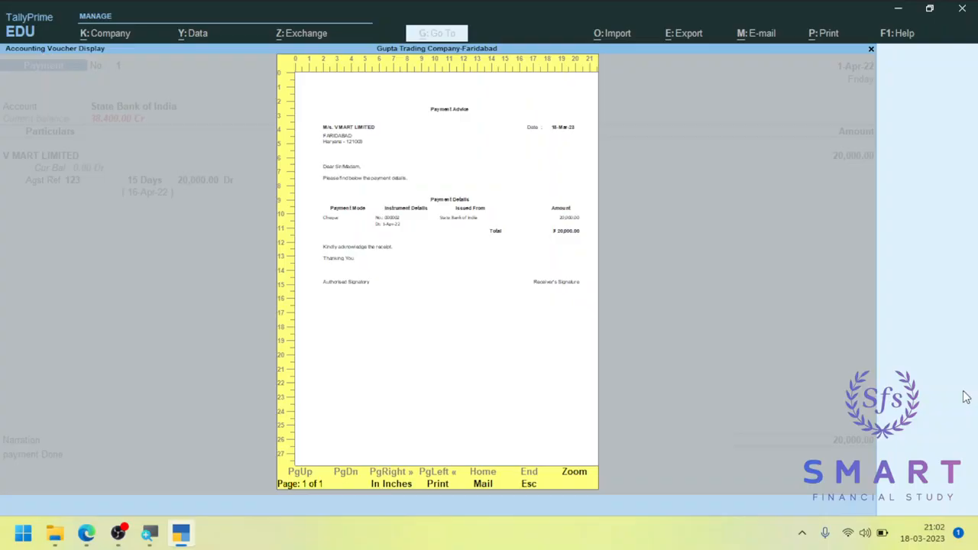
{"action": "key", "text": "Escape"}
{"action": "key", "text": "Escape"}
{"action": "key", "text": "Escape"}
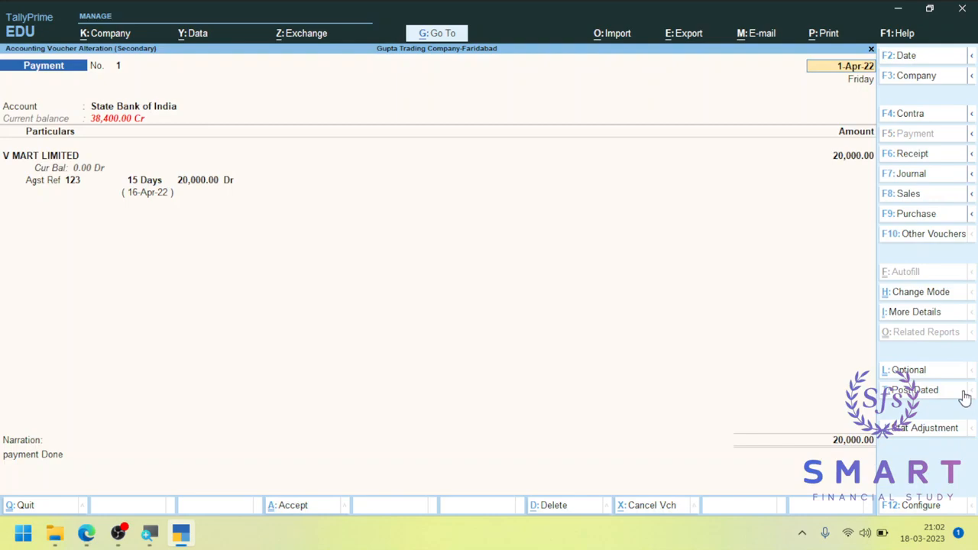
{"action": "key", "text": "Escape"}
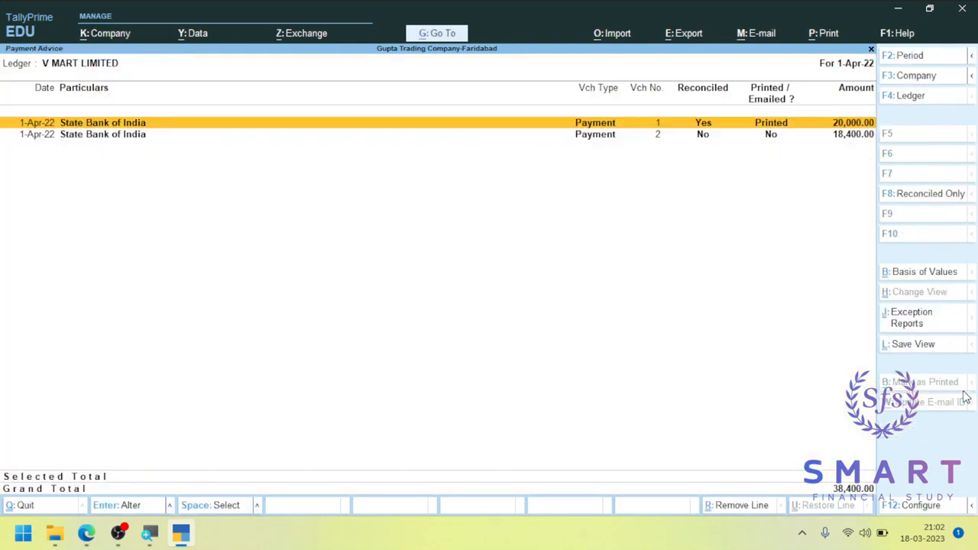
- Leave the payment advice and open the Bank Reconciliation for the State Bank of India ledger
{"action": "key", "text": "Escape"}
{"action": "key", "text": "Escape"}
{"action": "key", "text": "Escape"}
{"action": "key", "text": "Down"}
{"action": "key", "text": "Up"}
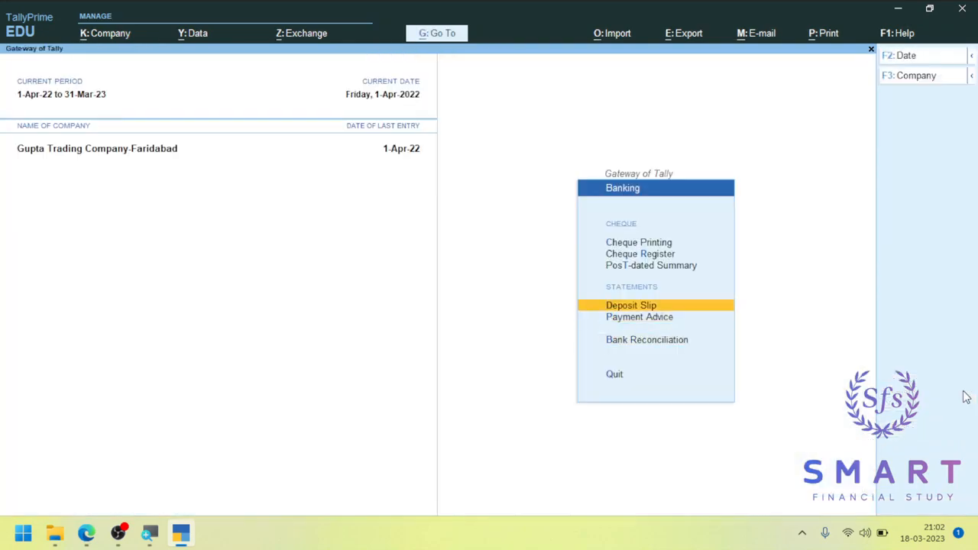
{"action": "key", "text": "Down"}
{"action": "key", "text": "Return"}
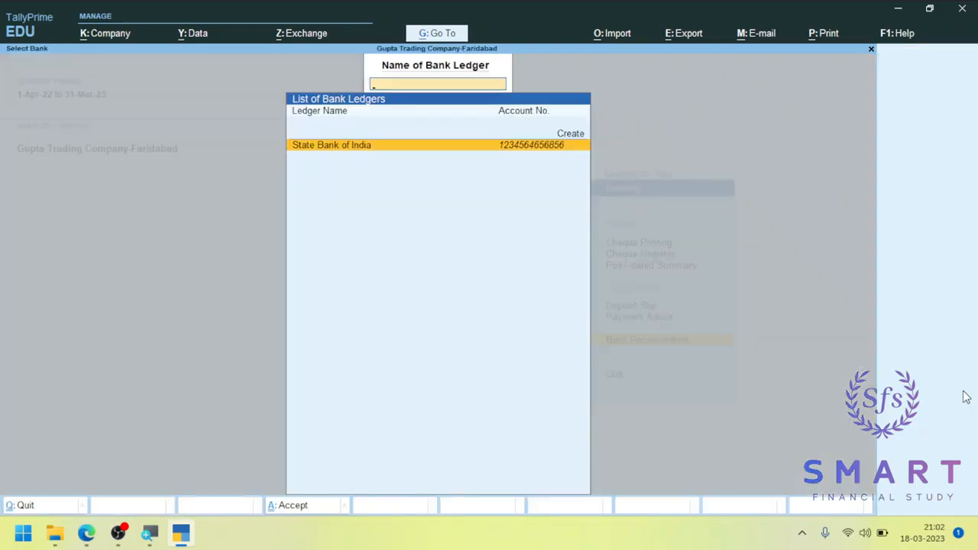
{"action": "key", "text": "Return"}
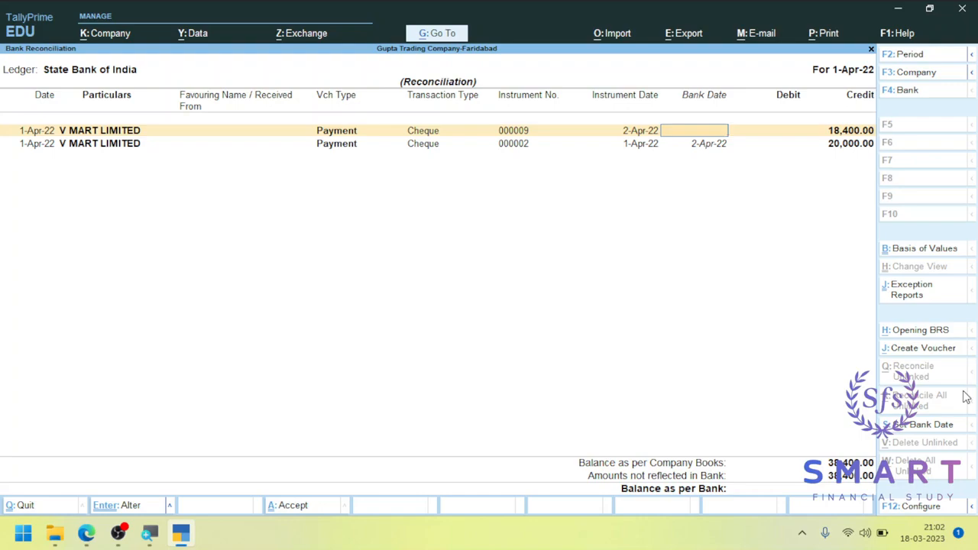
- Try entering 06 as the bank date of the 18,400.00 cheque payment, and quit the reconciliation back to the Gateway of Tally
{"action": "type", "text": "06"}
{"action": "key", "text": "Escape"}
{"action": "key", "text": "Escape"}
{"action": "key", "text": "y"}
{"action": "key", "text": "Escape"}
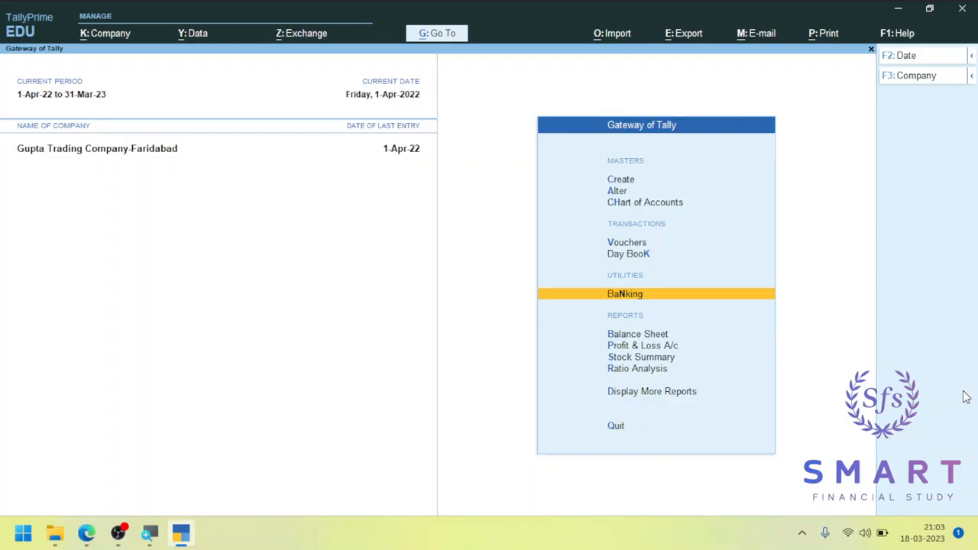
{"action": "key", "text": "alt+Tab"}
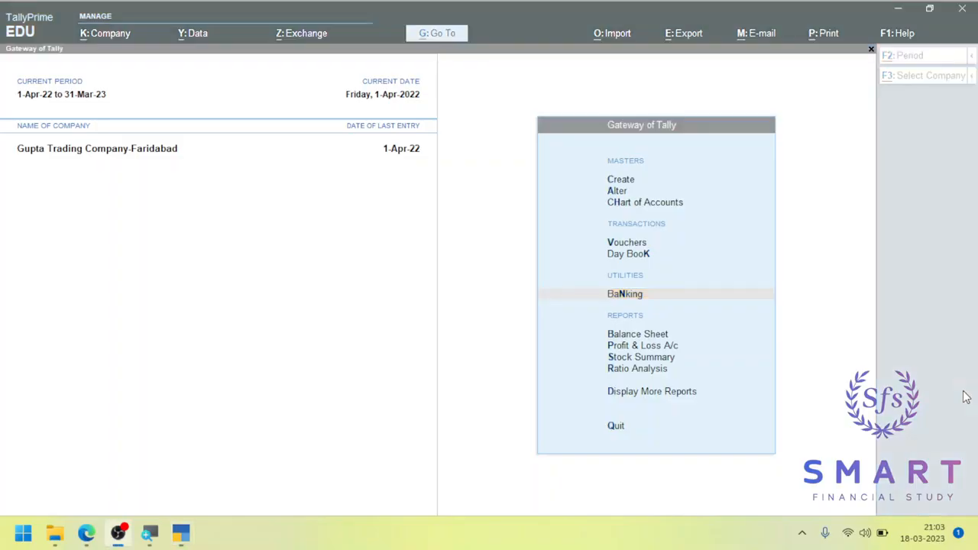